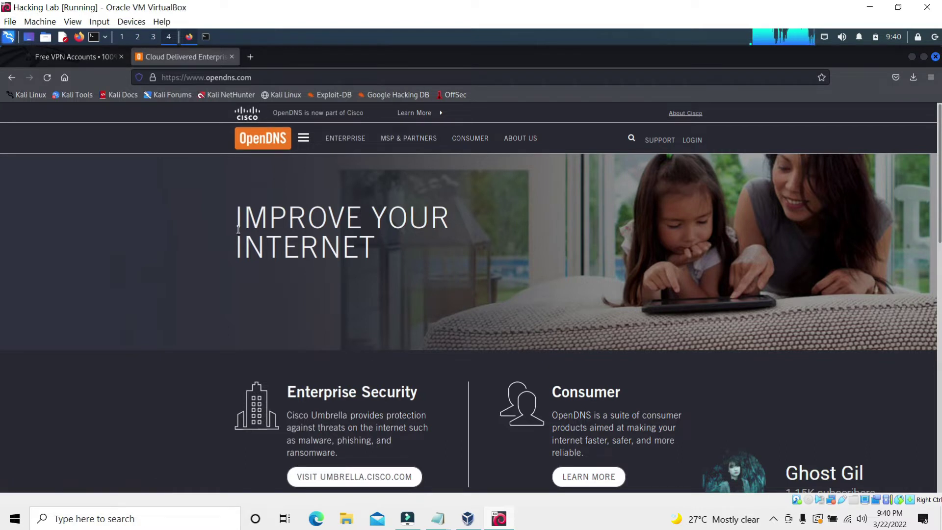
Copy the DNS address 208.67.222.222 from the OpenDNS page footer
{"action": "scroll", "coordinate": [451, 272], "scroll_direction": "down", "scroll_amount": 15}
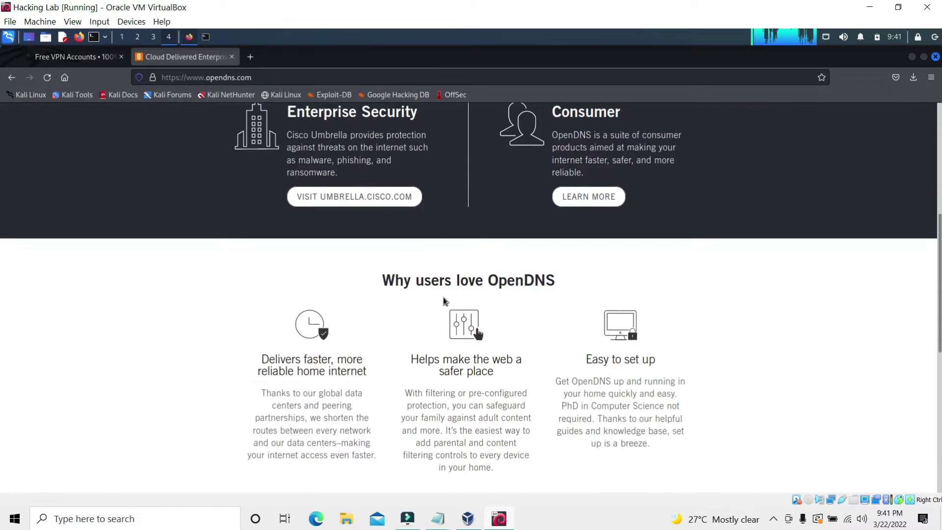
{"action": "left_click_drag", "start_coordinate": [312, 466], "coordinate": [368, 461]}
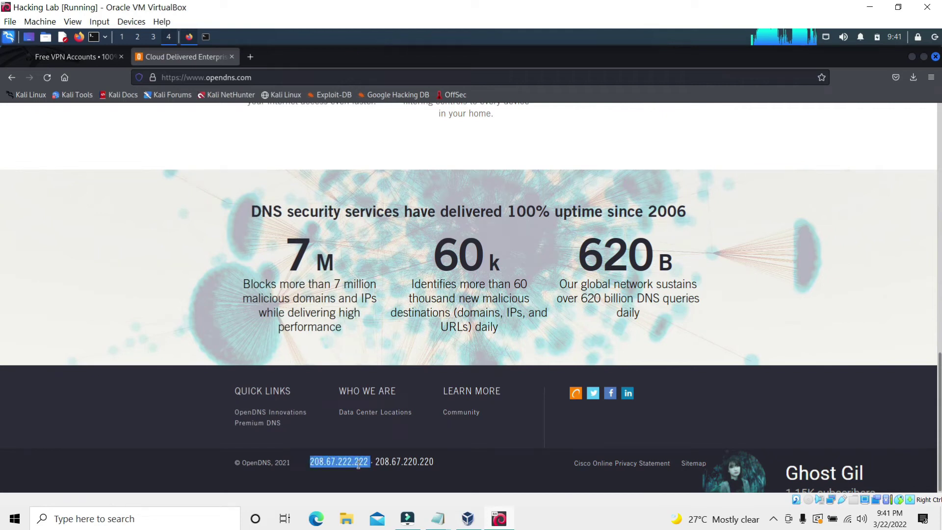
{"action": "right_click", "coordinate": [359, 463]}
{"action": "left_click", "coordinate": [382, 376]}
Paste 208.67.222.222 and 208.67.220.220 into dhclient.conf's prepend domain-name-servers line
{"action": "key", "text": "alt+Tab"}
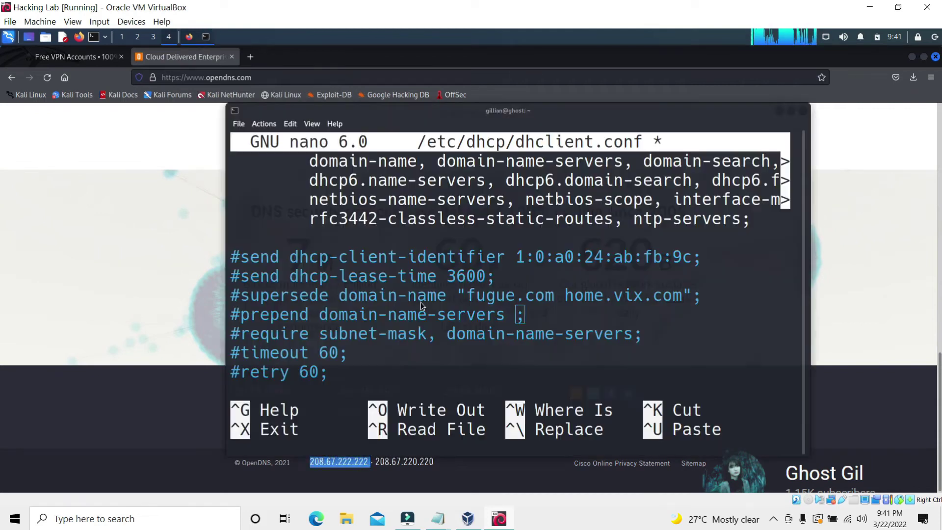
{"action": "right_click", "coordinate": [515, 321]}
{"action": "left_click", "coordinate": [507, 285]}
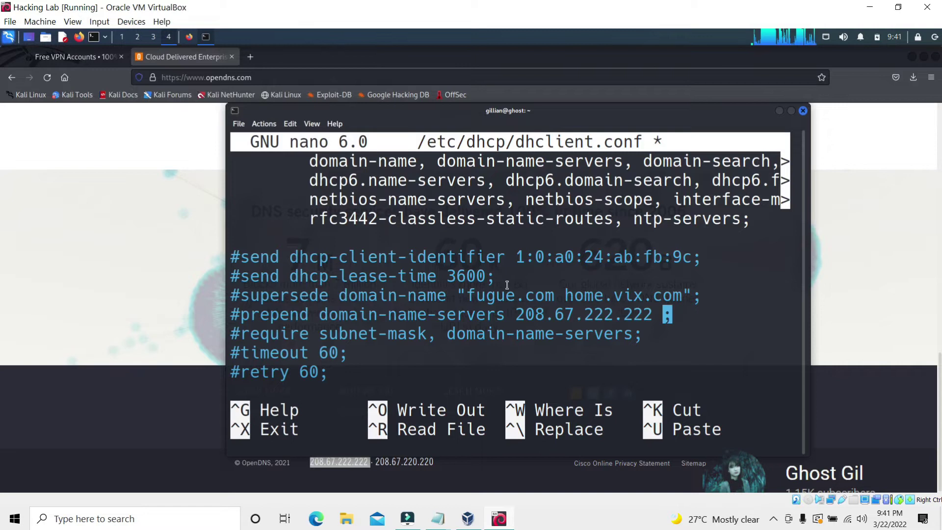
{"action": "left_click", "coordinate": [204, 62]}
{"action": "mouse_move", "coordinate": [435, 461]}
{"action": "left_mouse_down"}
{"action": "mouse_move", "coordinate": [371, 461]}
{"action": "mouse_move", "coordinate": [434, 462]}
{"action": "left_mouse_up"}
{"action": "right_click", "coordinate": [429, 462]}
{"action": "left_click", "coordinate": [444, 385]}
{"action": "left_click", "coordinate": [205, 37]}
{"action": "right_click", "coordinate": [671, 315]}
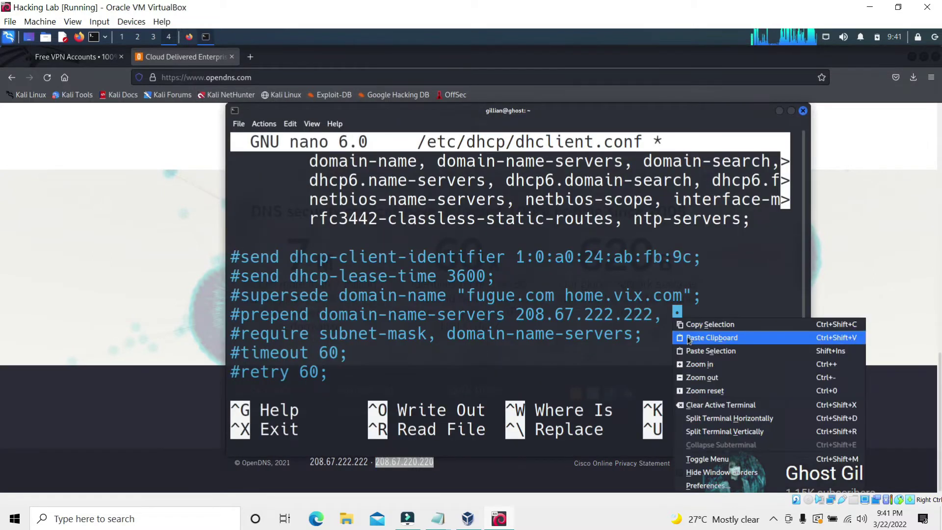
{"action": "left_click", "coordinate": [680, 338]}
Uncomment the prepend line, append 8.8.8.8, and save and exit dhclient.conf
{"action": "key", "text": "Left"}
{"action": "key", "text": "Left"}
{"action": "key", "text": "Left"}
{"action": "key", "text": "Left"}
{"action": "key", "text": "Left"}
{"action": "key", "text": "Left"}
{"action": "key", "text": "Left"}
{"action": "key", "text": "Left"}
{"action": "key", "text": "Left"}
{"action": "key", "text": "Left"}
{"action": "key", "text": "Left"}
{"action": "key", "text": "Left"}
{"action": "key", "text": "Left"}
{"action": "key", "text": "Left"}
{"action": "key", "text": "Left"}
{"action": "key", "text": "Left"}
{"action": "key", "text": "Left"}
{"action": "key", "text": "Left"}
{"action": "key", "text": "Left"}
{"action": "key", "text": "Left"}
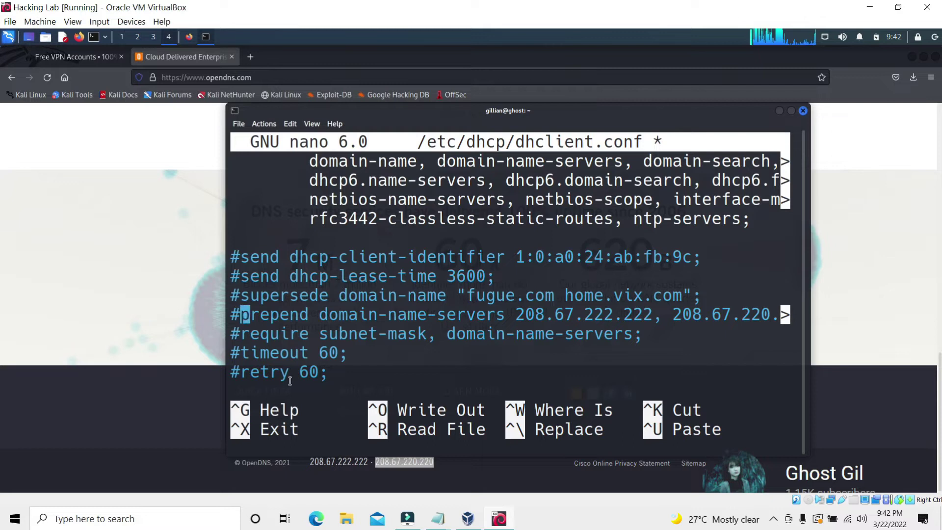
{"action": "key", "text": "BackSpace"}
{"action": "key", "text": "Right"}
{"action": "key", "text": "Right"}
{"action": "key", "text": "Right"}
{"action": "key", "text": "Right"}
{"action": "key", "text": "Right"}
{"action": "key", "text": "Right"}
{"action": "key", "text": "Right"}
{"action": "key", "text": "Right"}
{"action": "key", "text": "Right"}
{"action": "key", "text": "Right"}
{"action": "key", "text": "Right"}
{"action": "key", "text": "Right"}
{"action": "key", "text": "Right"}
{"action": "key", "text": "Right"}
{"action": "key", "text": "Right"}
{"action": "key", "text": "Right"}
{"action": "key", "text": "Right"}
{"action": "key", "text": "Right"}
{"action": "key", "text": "Right"}
{"action": "key", "text": "Right"}
{"action": "key", "text": "Right"}
{"action": "type", "text": ", 8.8.8.8"}
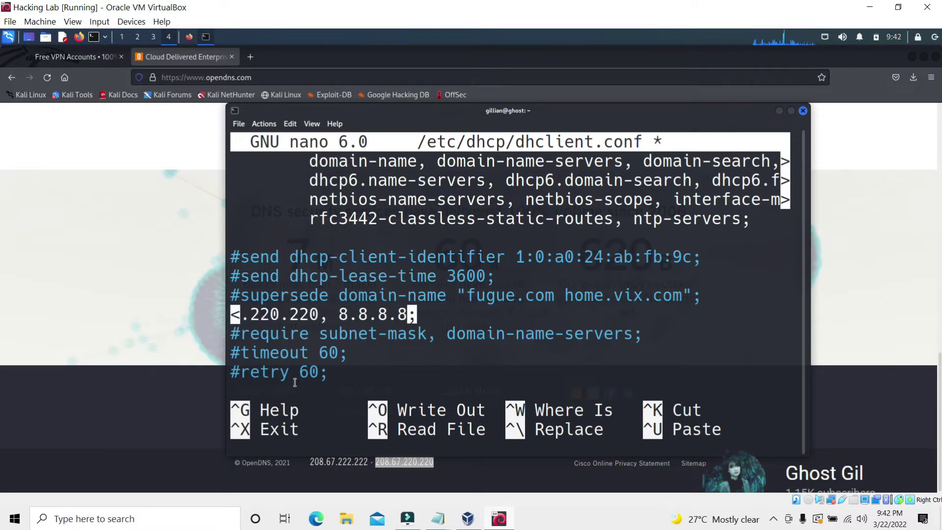
{"action": "key", "text": "ctrl+o"}
{"action": "key", "text": "Return"}
{"action": "key", "text": "ctrl+x"}
Print /etc/resolv.conf to check the current nameserver, then clear the terminal
{"action": "key", "text": "Up"}
{"action": "key", "text": "Up"}
{"action": "key", "text": "Up"}
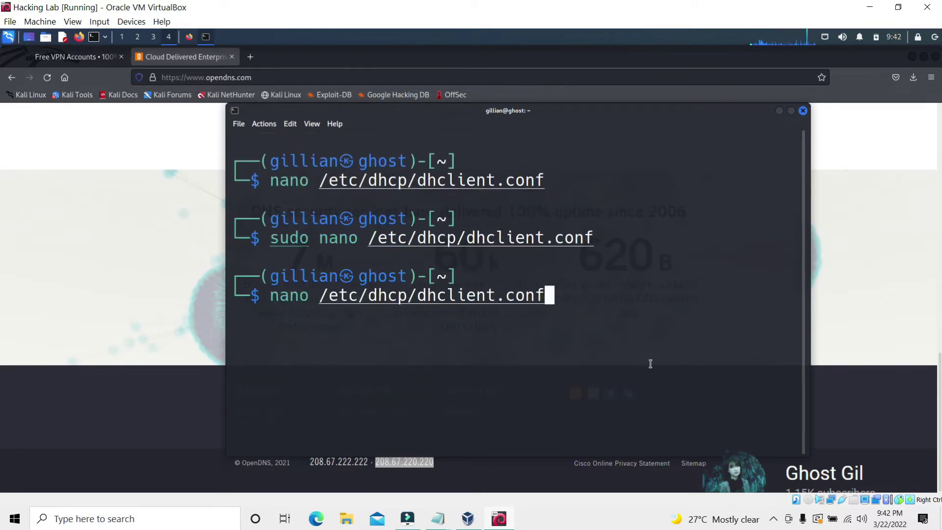
{"action": "key", "text": "Return"}
{"action": "type", "text": "clear"}
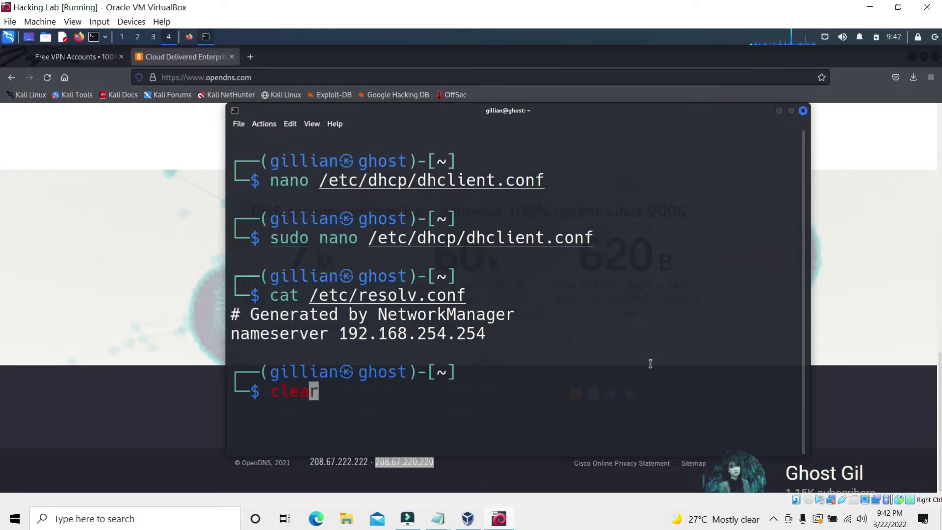
{"action": "key", "text": "Return"}
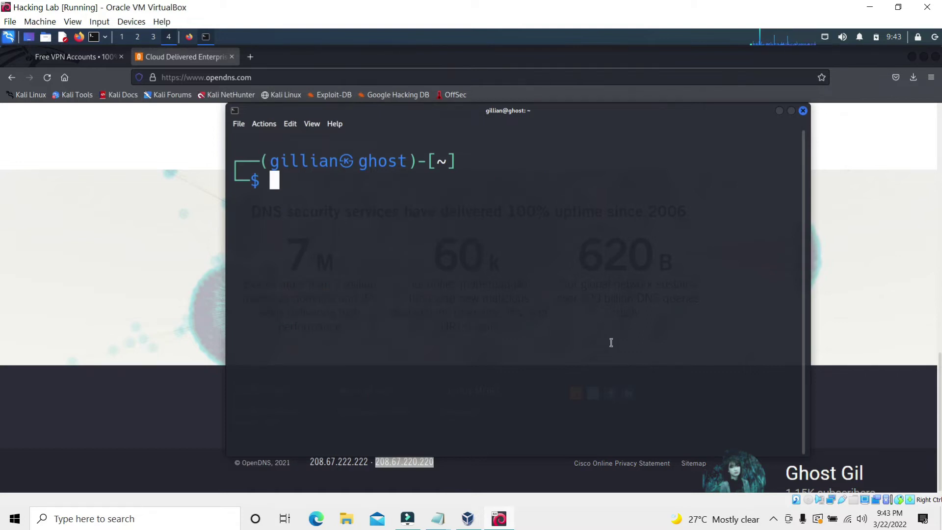
Close the terminal and Firefox and open the home Downloads folder in the file manager
{"action": "left_click", "coordinate": [803, 111]}
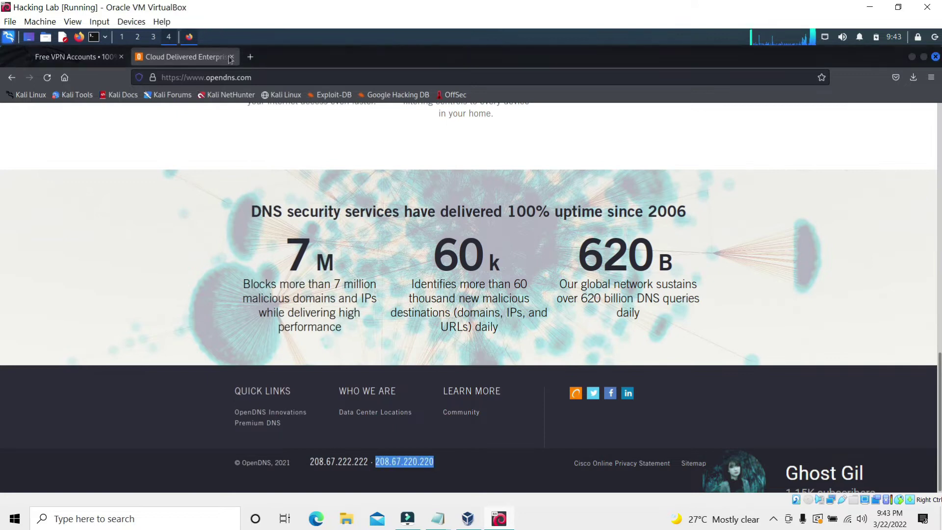
{"action": "left_click", "coordinate": [233, 57]}
{"action": "left_click", "coordinate": [912, 57]}
{"action": "right_click", "coordinate": [28, 181]}
{"action": "left_click", "coordinate": [64, 190]}
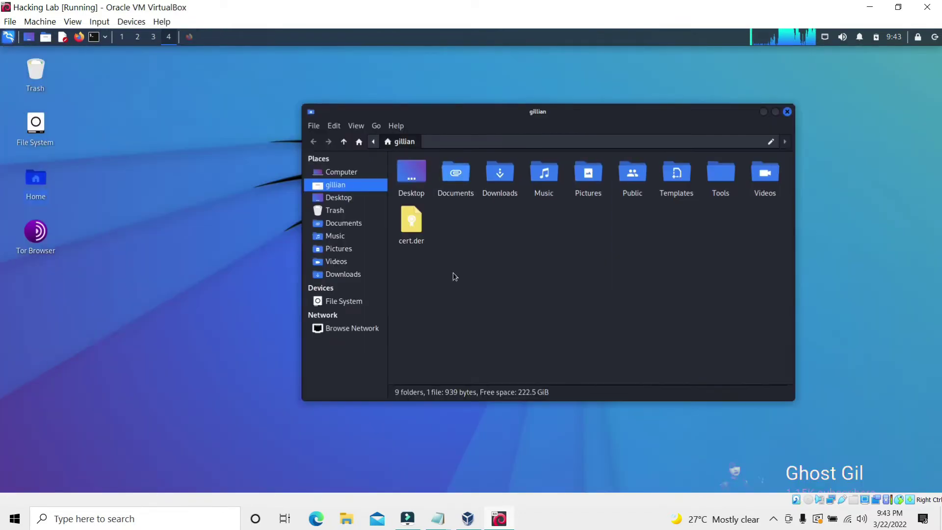
{"action": "double_click", "coordinate": [500, 174]}
Extract the VPNBook zip into a new Configvpn folder, check its contents, and close Thunar
{"action": "right_click", "coordinate": [417, 180]}
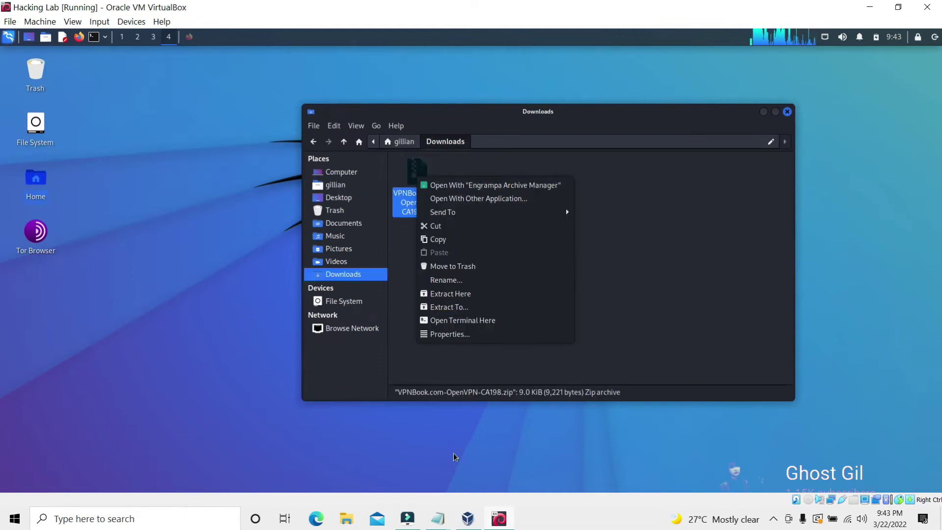
{"action": "left_click", "coordinate": [450, 293]}
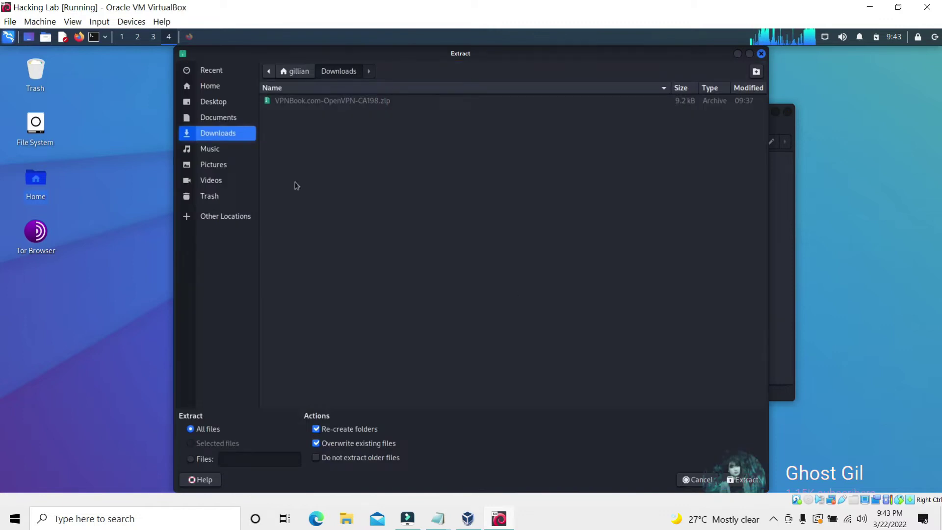
{"action": "left_click", "coordinate": [755, 72]}
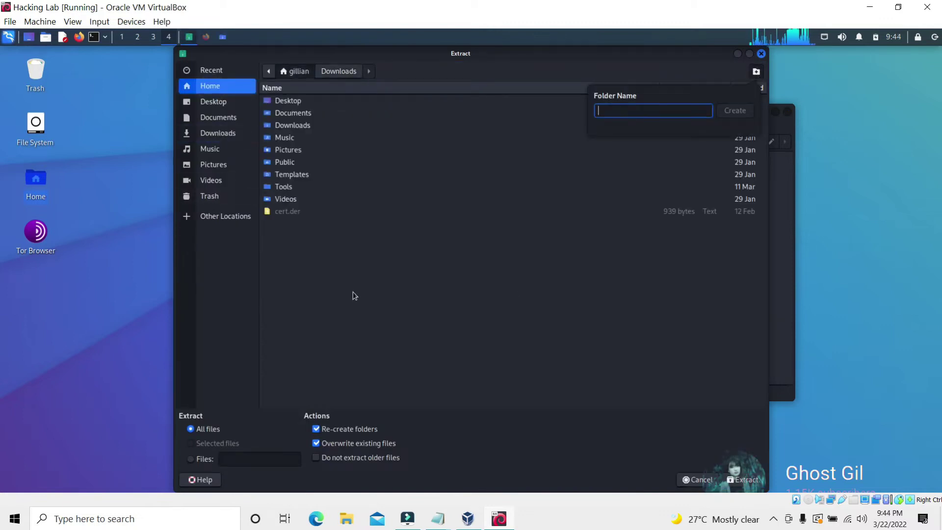
{"action": "type", "text": "Configvpn"}
{"action": "key", "text": "Return"}
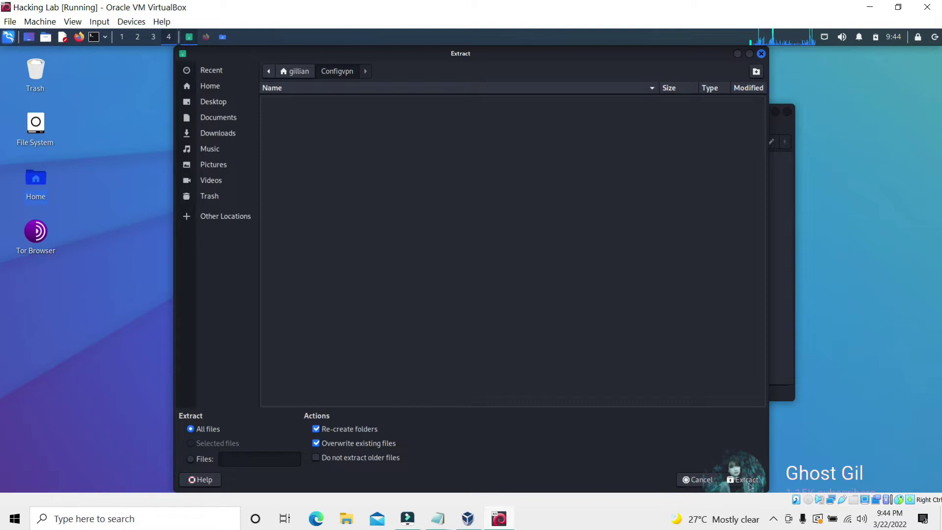
{"action": "key", "text": "Escape"}
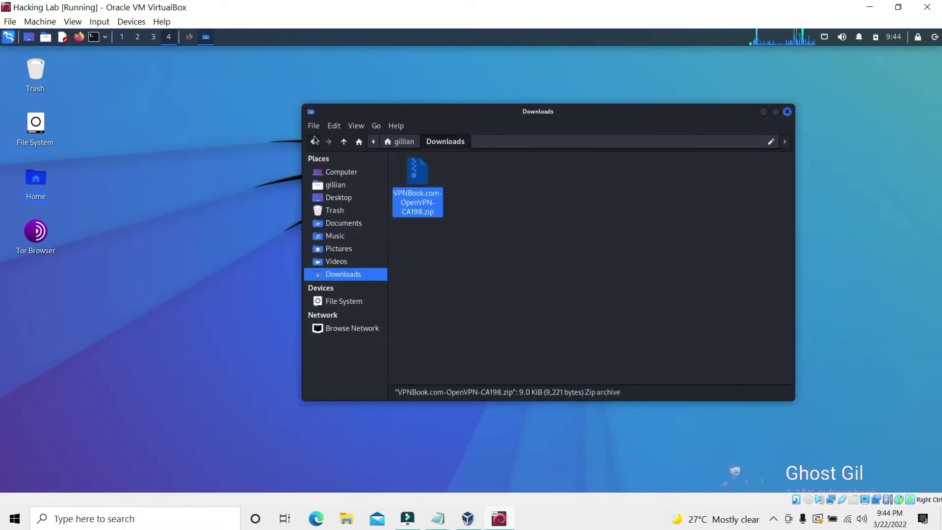
{"action": "key", "text": "alt+Left"}
{"action": "double_click", "coordinate": [404, 183]}
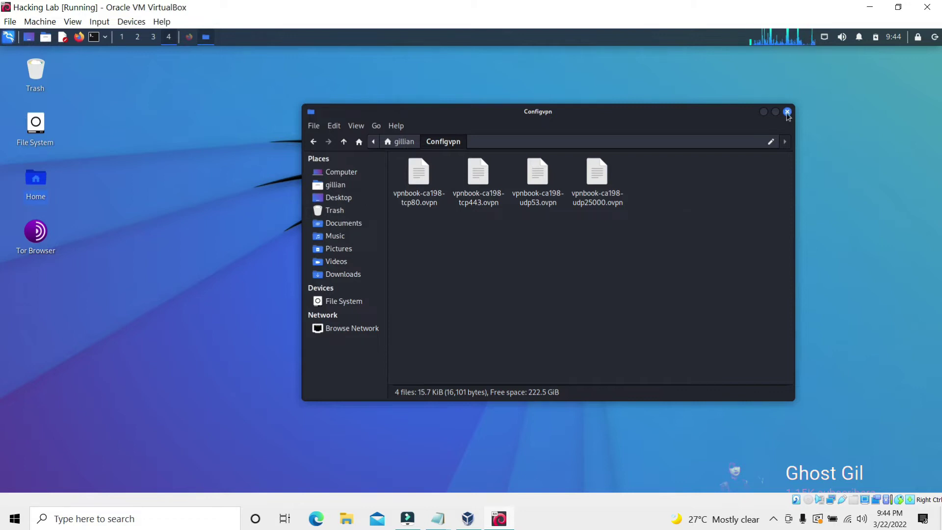
{"action": "left_click", "coordinate": [787, 111]}
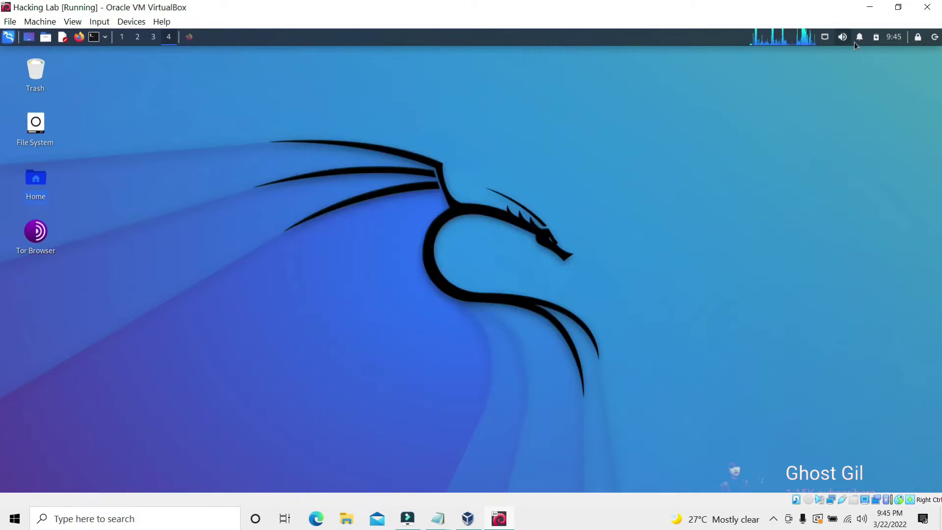
Create a new OpenVPN connection from the tray's VPN Connections > Add a VPN connection
{"action": "left_click", "coordinate": [876, 38]}
{"action": "left_click", "coordinate": [827, 40]}
{"action": "left_click", "coordinate": [827, 40]}
{"action": "mouse_move", "coordinate": [865, 93]}
{"action": "left_click", "coordinate": [787, 92]}
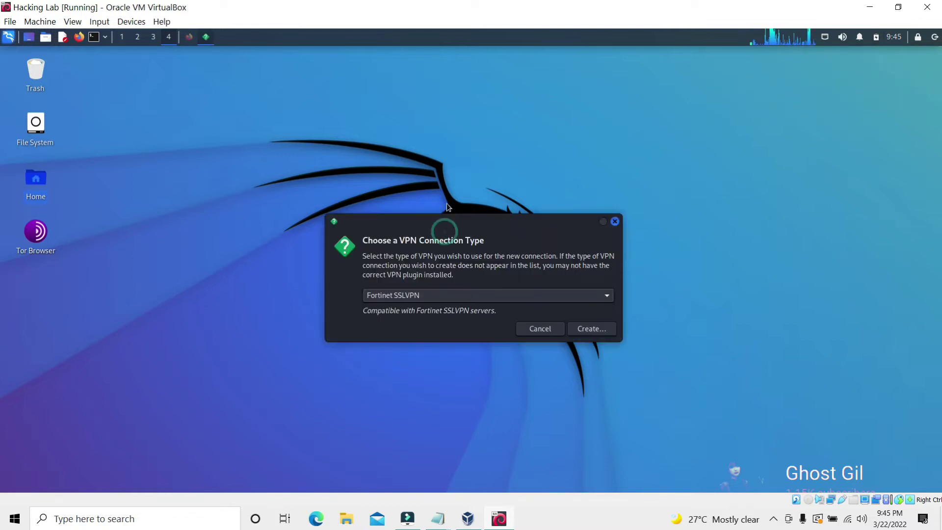
{"action": "left_click", "coordinate": [603, 296]}
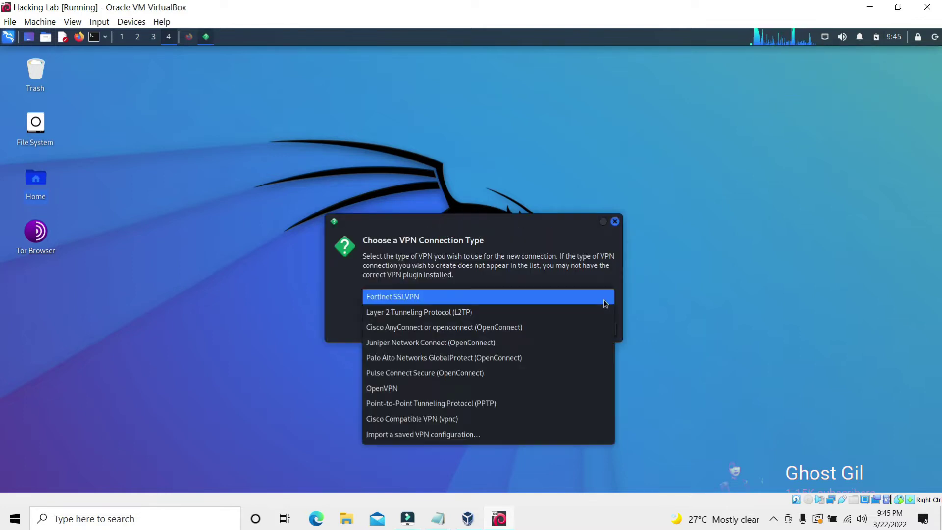
{"action": "left_click", "coordinate": [430, 388]}
{"action": "left_click", "coordinate": [587, 335]}
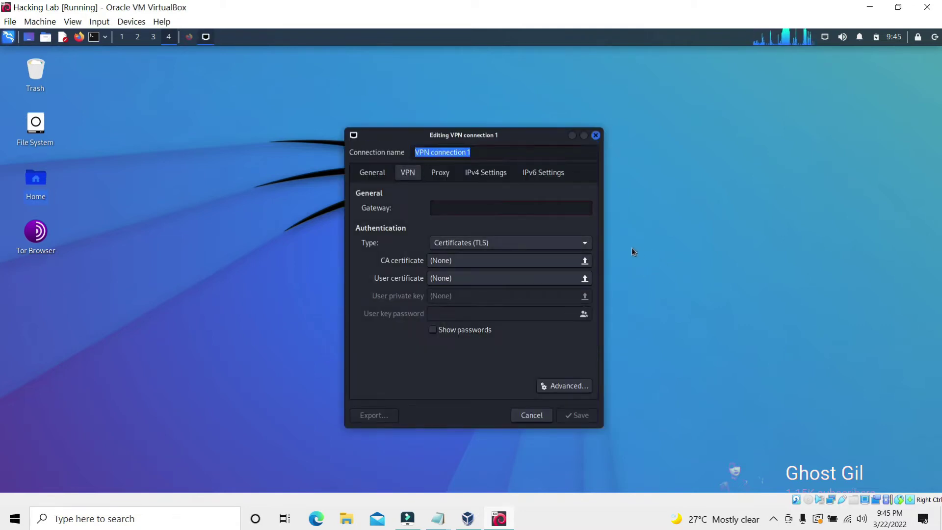
Review VPN connection 1's authentication type, gateway field, Advanced options and General tab
{"action": "left_click", "coordinate": [577, 246]}
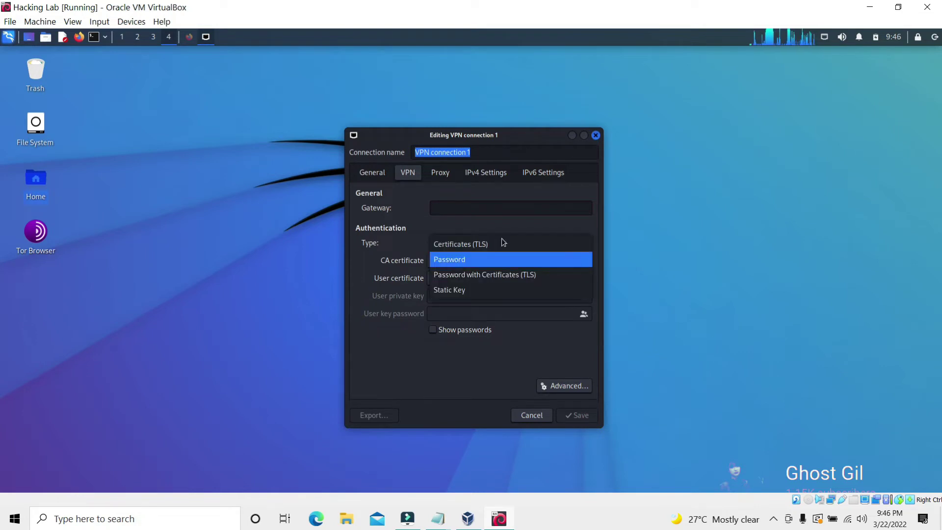
{"action": "left_click", "coordinate": [474, 207]}
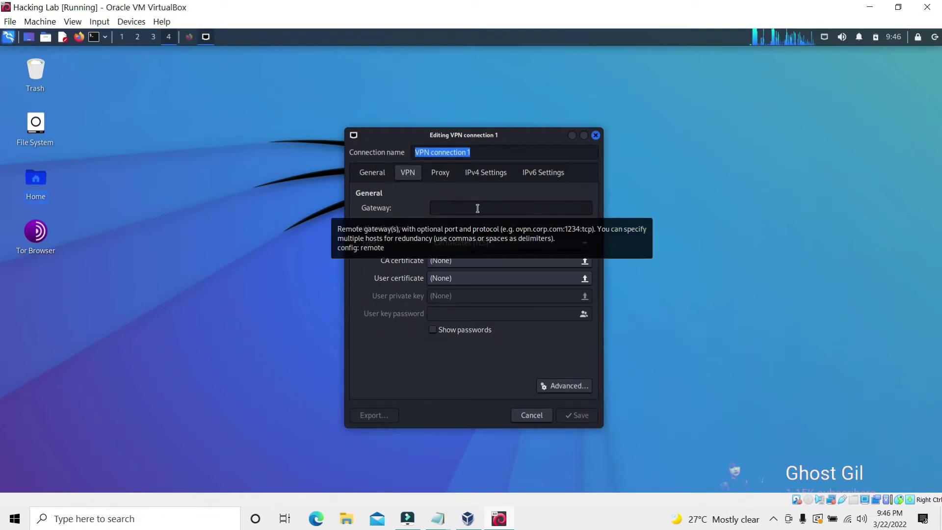
{"action": "left_click", "coordinate": [432, 207]}
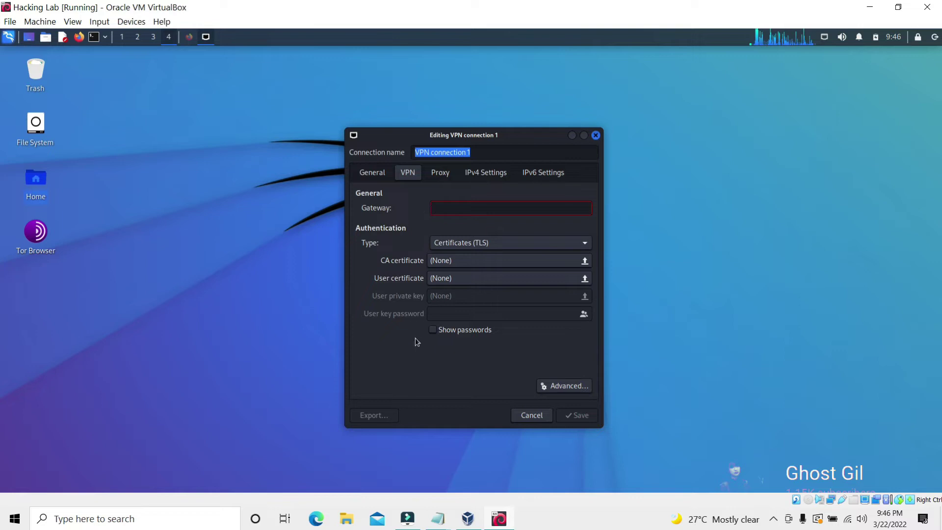
{"action": "left_click", "coordinate": [550, 385]}
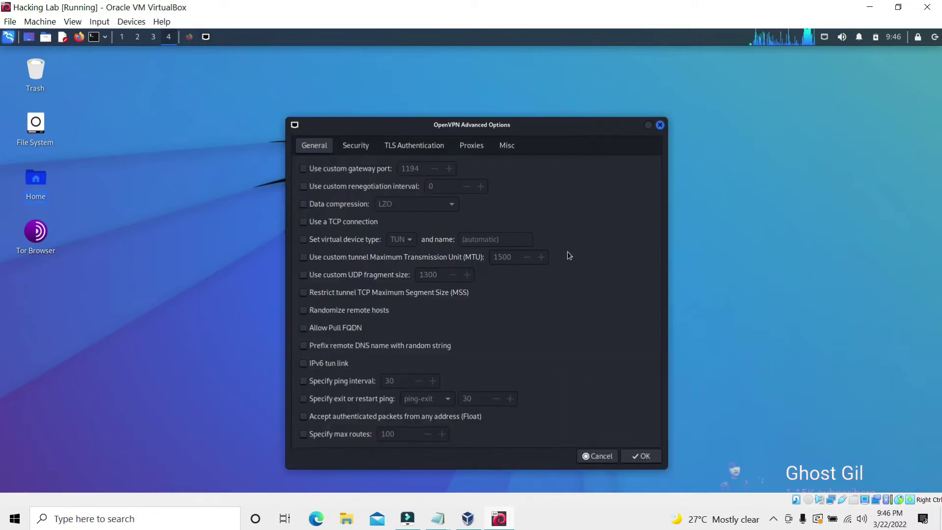
{"action": "left_click", "coordinate": [660, 125]}
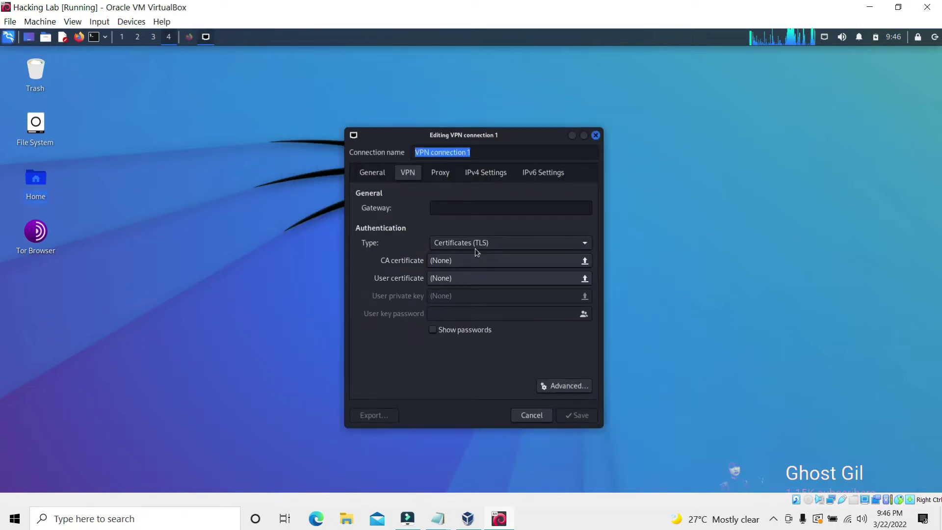
{"action": "left_click", "coordinate": [372, 172]}
{"action": "left_click", "coordinate": [408, 172]}
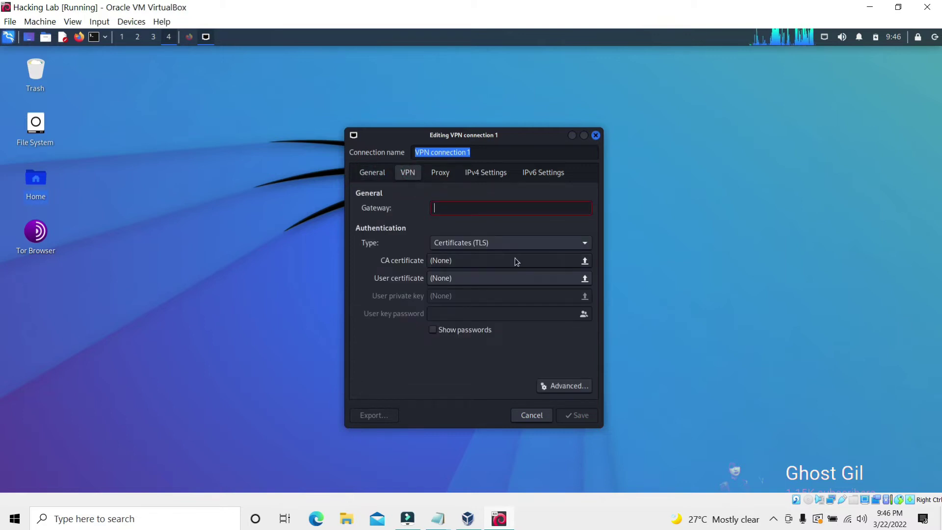
{"action": "left_click", "coordinate": [767, 493]}
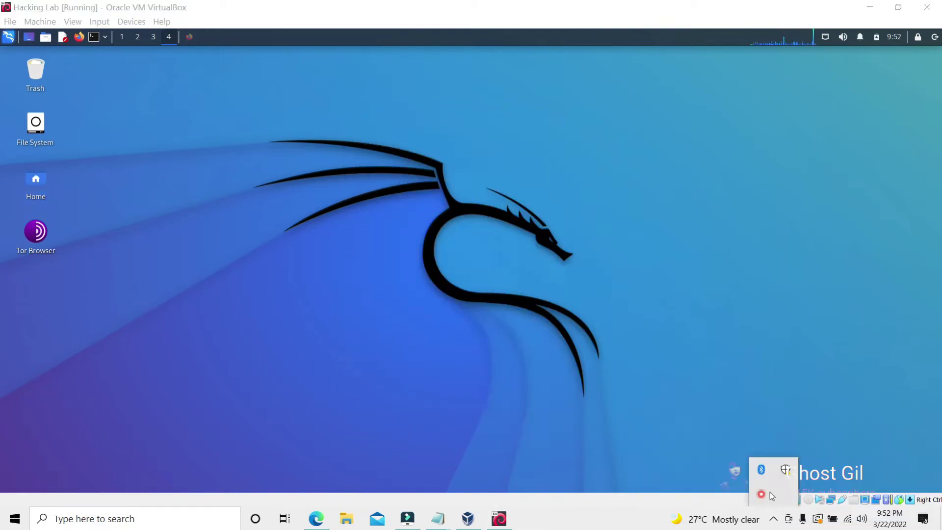
Add a new VPN connection using the 'Import a saved VPN configuration' type
{"action": "left_click", "coordinate": [767, 493]}
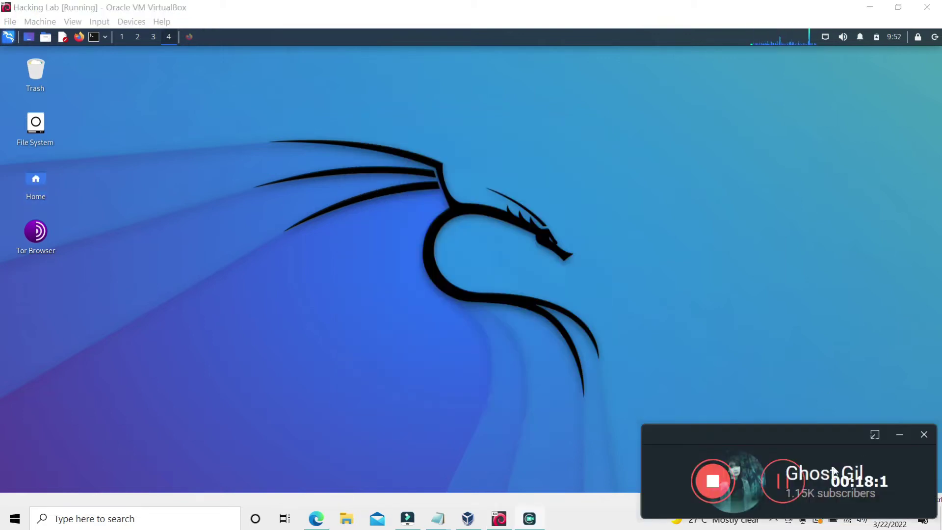
{"action": "left_click", "coordinate": [900, 433]}
{"action": "left_click", "coordinate": [826, 37]}
{"action": "mouse_move", "coordinate": [840, 98]}
{"action": "left_click", "coordinate": [785, 94]}
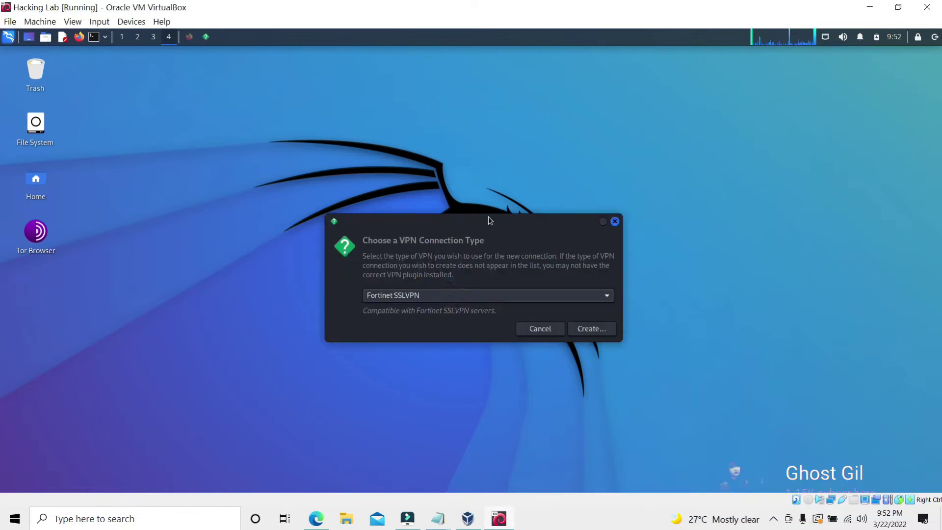
{"action": "left_click", "coordinate": [559, 296]}
{"action": "left_click", "coordinate": [449, 434]}
{"action": "left_click", "coordinate": [591, 328]}
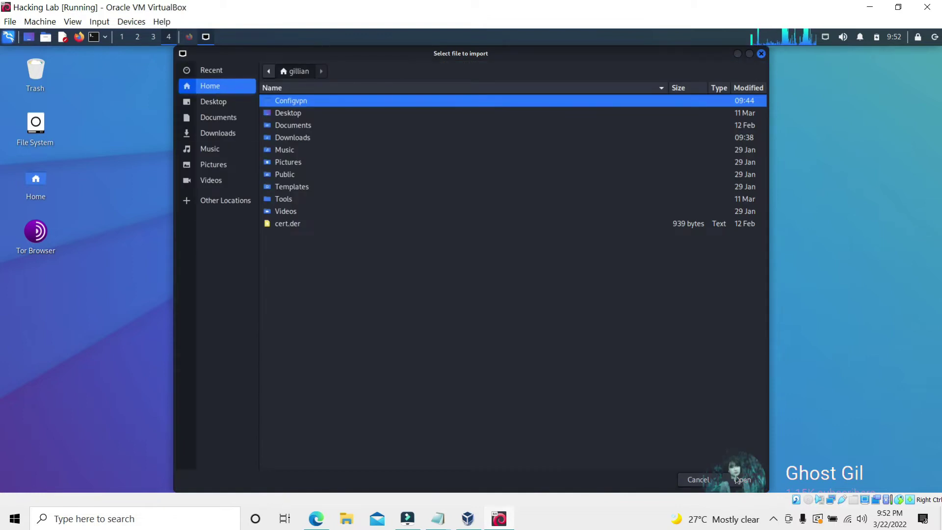
Import vpnbook-ca198-tcp443.ovpn from Configvpn and select the username on the VPNBook page
{"action": "left_click", "coordinate": [741, 479]}
{"action": "double_click", "coordinate": [322, 113]}
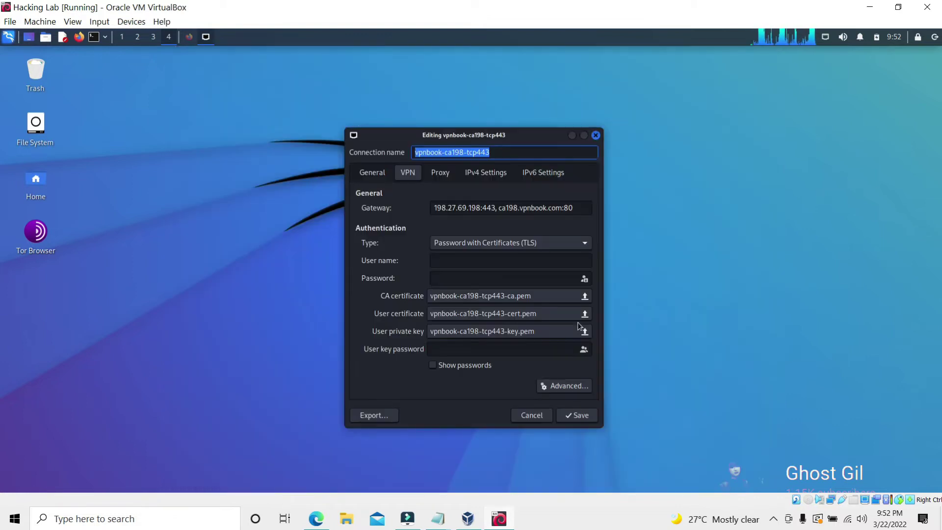
{"action": "left_click", "coordinate": [511, 265]}
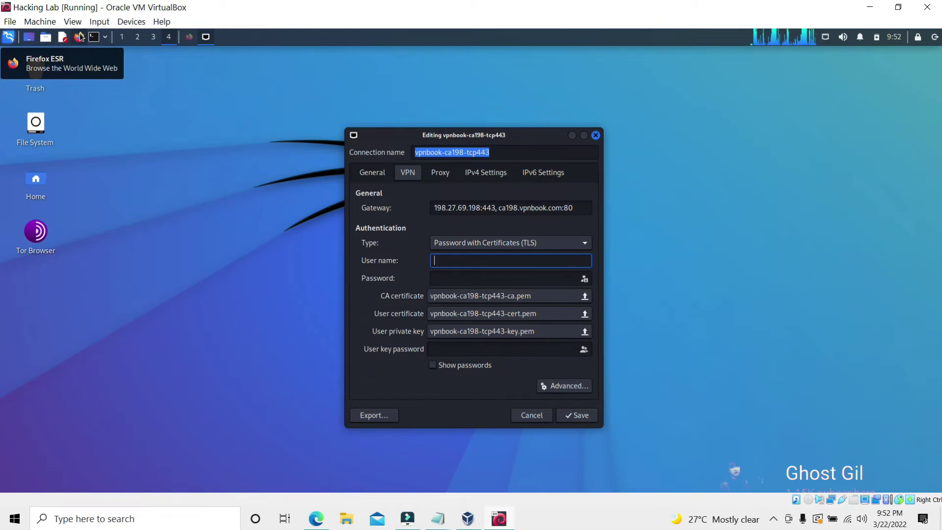
{"action": "left_click", "coordinate": [189, 37]}
{"action": "left_click_drag", "start_coordinate": [475, 325], "coordinate": [463, 326]}
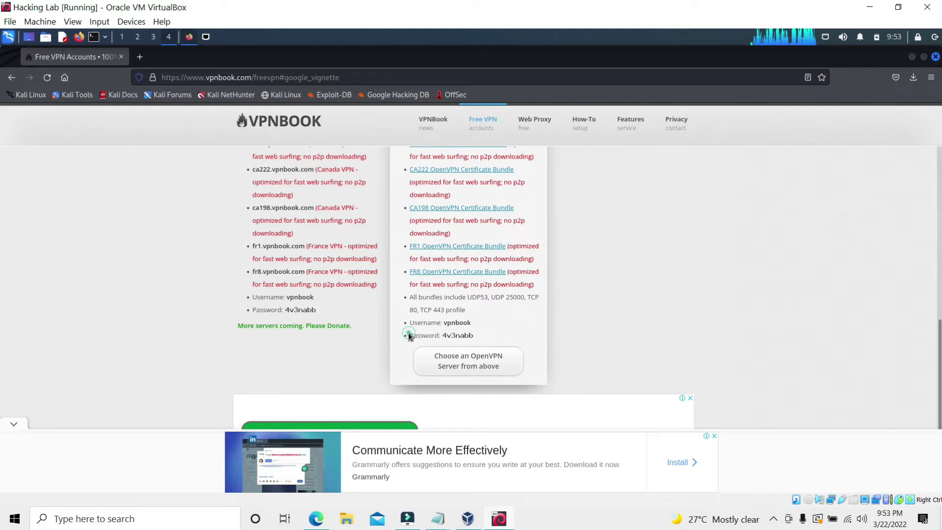
Enter the VPNBook account password and save the vpnbook-ca198-tcp443 connection
{"action": "left_click", "coordinate": [439, 335]}
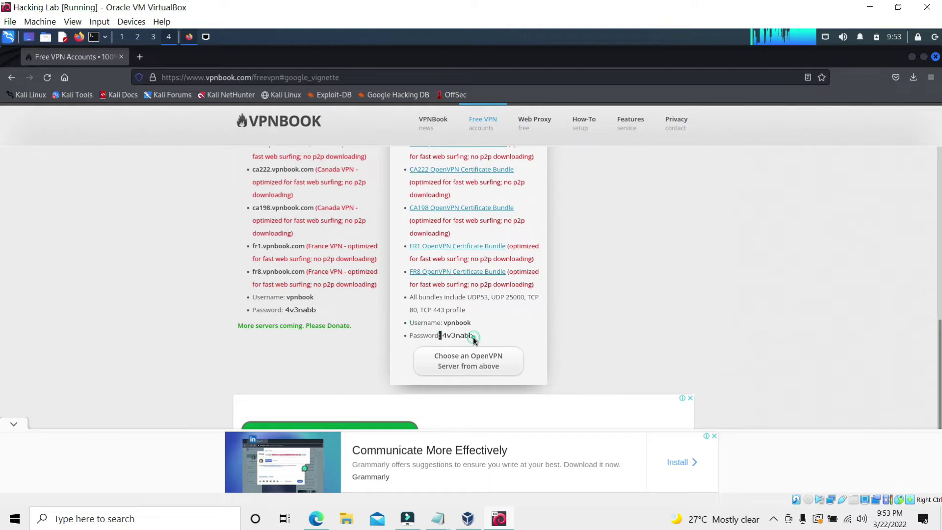
{"action": "left_click", "coordinate": [205, 38]}
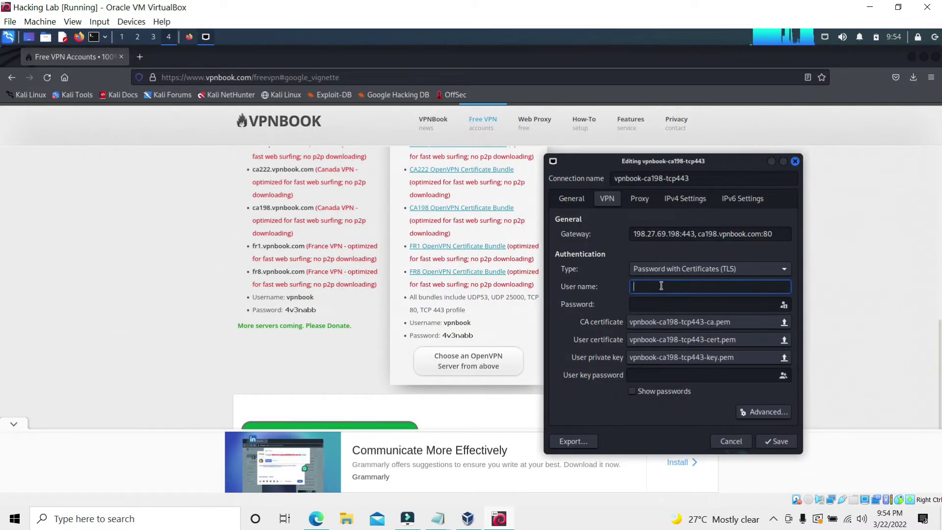
{"action": "left_click", "coordinate": [653, 300]}
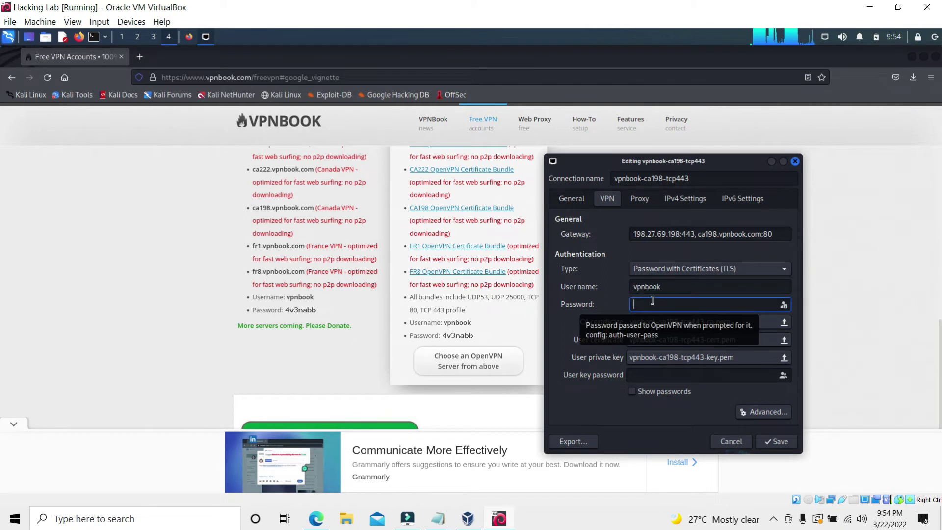
{"action": "type", "text": "4v"}
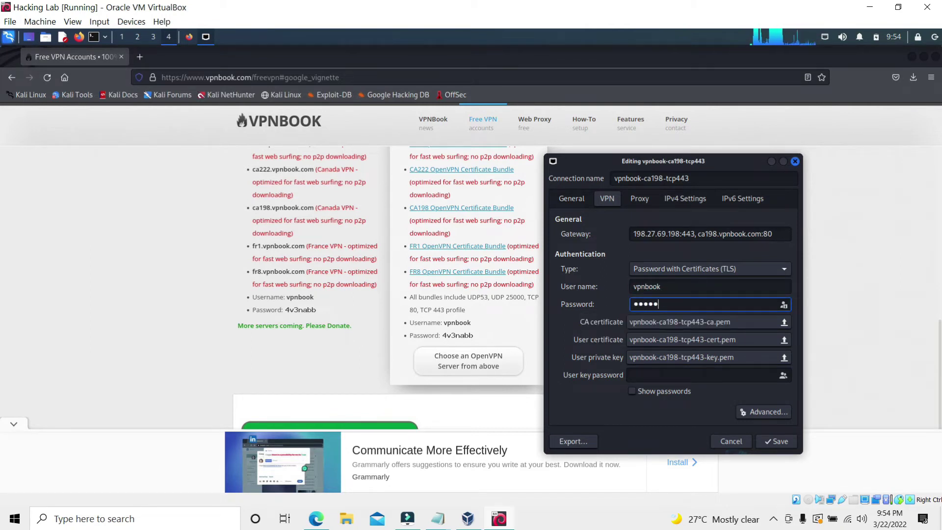
{"action": "type", "text": "3nabb"}
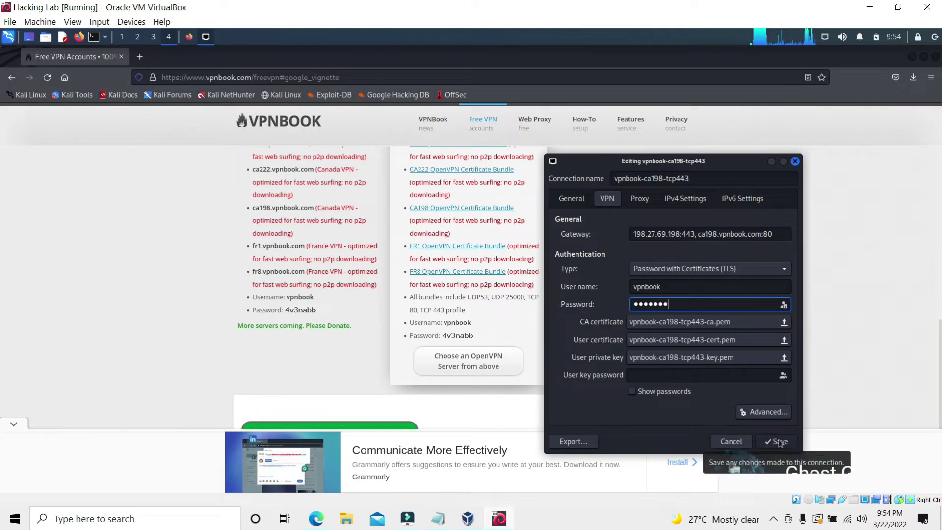
{"action": "key", "text": "Return"}
Set and confirm a password for the new default keyring
{"action": "type", "text": "kalilinux"}
{"action": "left_click", "coordinate": [367, 289]}
{"action": "type", "text": "kalilinux"}
{"action": "left_click", "coordinate": [647, 312]}
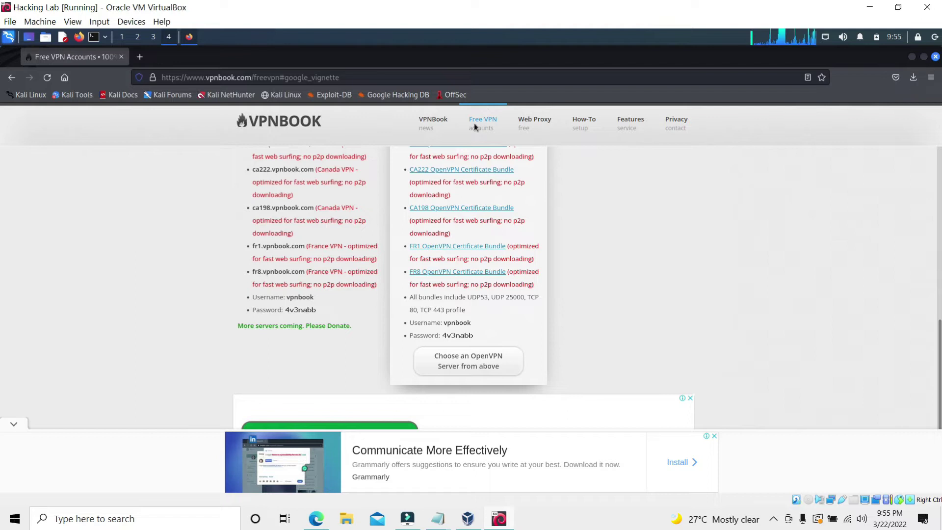
Close the browser tab and connect to vpnbook-ca198-tcp443 from the network tray menu
{"action": "key", "text": "ctrl+w"}
{"action": "left_click", "coordinate": [825, 37]}
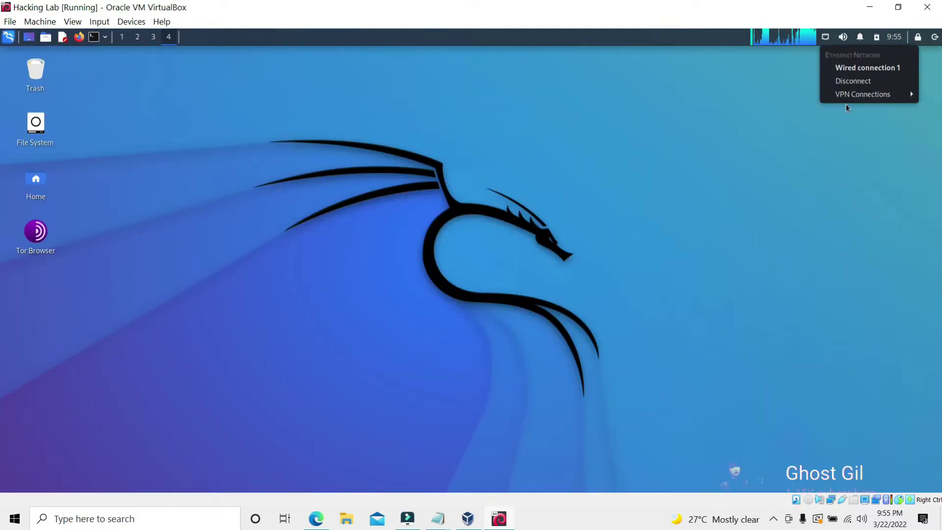
{"action": "left_click", "coordinate": [771, 98]}
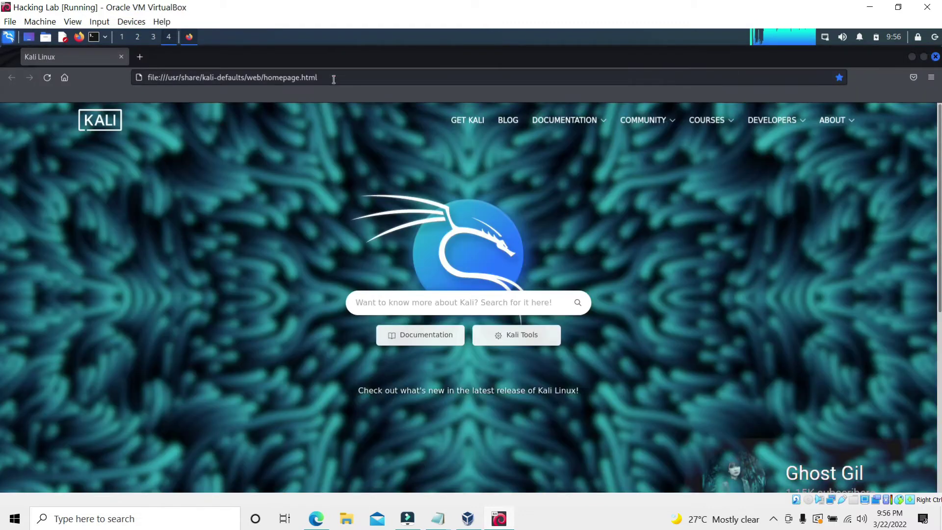
Search 'dns leak test' and run dnsleaktest.com, showing Montreal, Canada DNS servers
{"action": "left_click", "coordinate": [333, 80]}
{"action": "key", "text": "BackSpace"}
{"action": "type", "text": "dnsleak"}
{"action": "key", "text": "BackSpace"}
{"action": "key", "text": "BackSpace"}
{"action": "key", "text": "BackSpace"}
{"action": "key", "text": "BackSpace"}
{"action": "key", "text": "BackSpace"}
{"action": "type", "text": "leak test"}
{"action": "key", "text": "Return"}
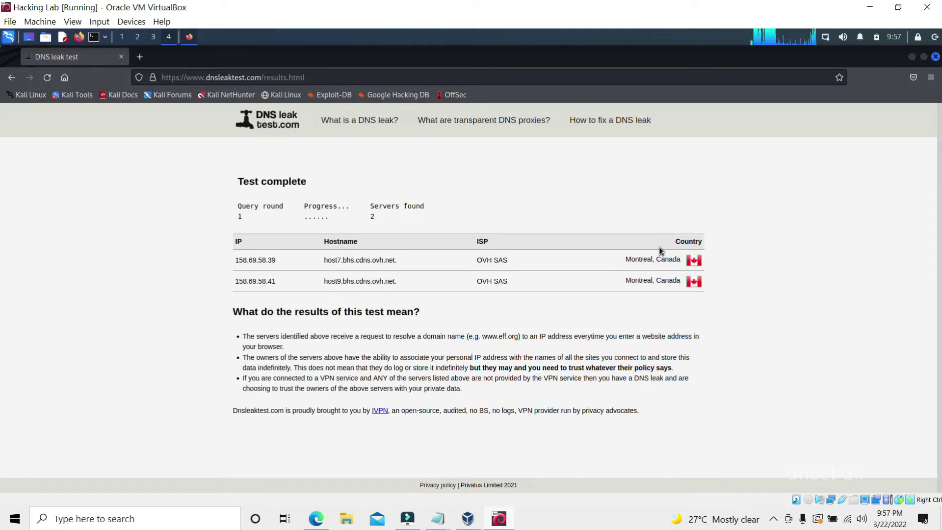
{"action": "triple_click", "coordinate": [668, 280]}
{"action": "left_click", "coordinate": [11, 78]}
Write, then delete, a host note 'Now im using an ip address from usa :)', returning to Kali
{"action": "mouse_move", "coordinate": [437, 519]}
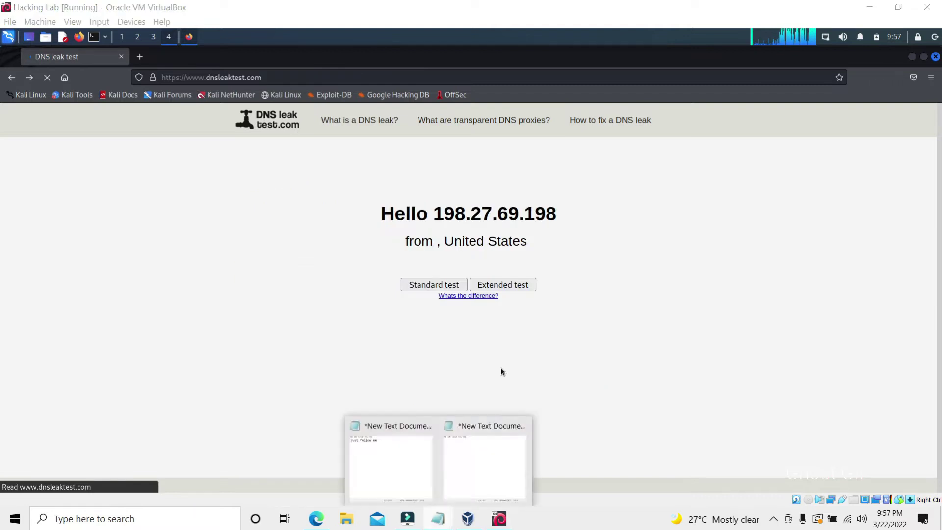
{"action": "left_click", "coordinate": [486, 456]}
{"action": "left_click_drag", "start_coordinate": [456, 130], "coordinate": [306, 141]}
{"action": "key", "text": "BackSpace"}
{"action": "left_click_drag", "start_coordinate": [479, 96], "coordinate": [458, 261]}
{"action": "type", "text": "Now im using an ip"}
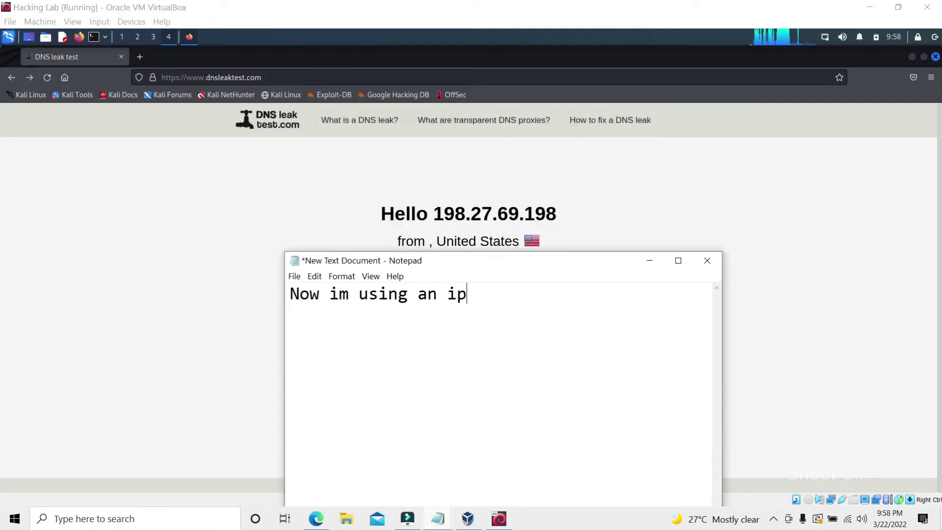
{"action": "type", "text": " address from usa :"}
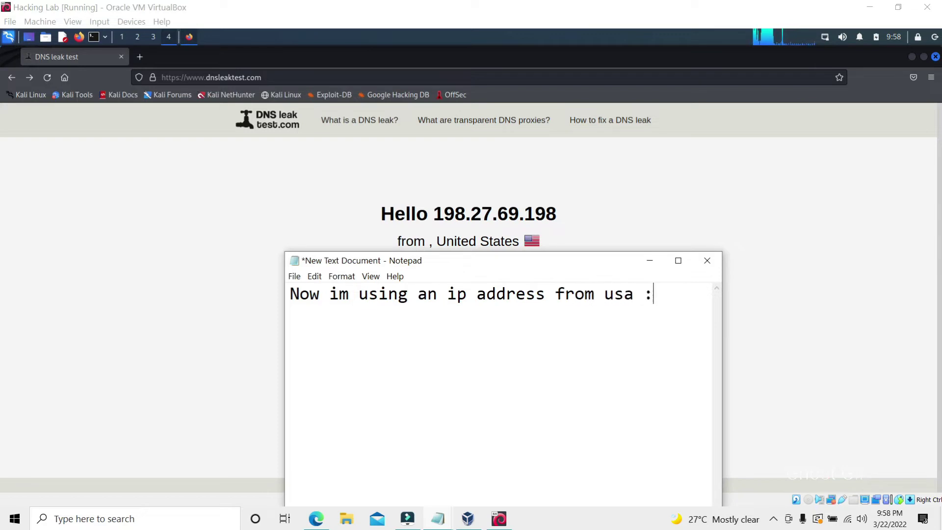
{"action": "type", "text": ")"}
{"action": "left_click_drag", "start_coordinate": [659, 283], "coordinate": [275, 301]}
{"action": "key", "text": "BackSpace"}
{"action": "left_click_drag", "start_coordinate": [507, 263], "coordinate": [440, 275]}
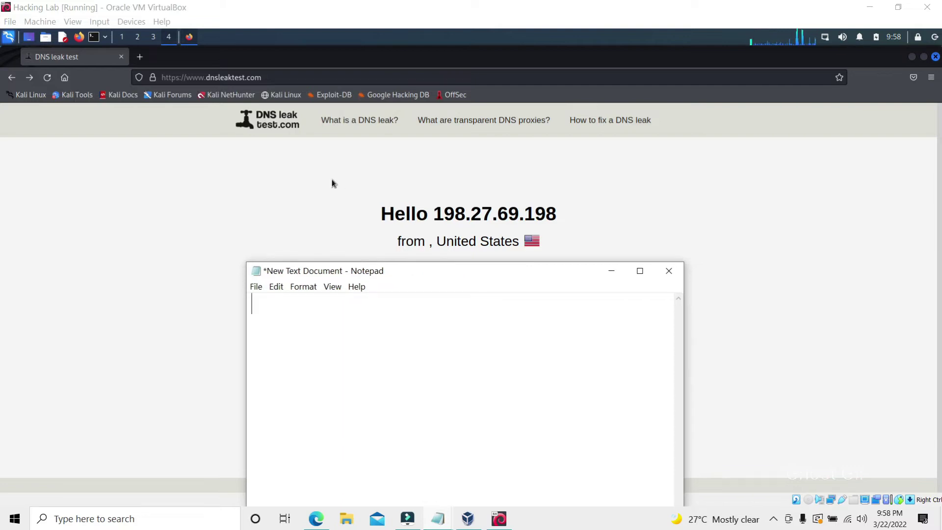
{"action": "left_click", "coordinate": [668, 270]}
{"action": "left_click", "coordinate": [563, 187]}
{"action": "left_click", "coordinate": [934, 65]}
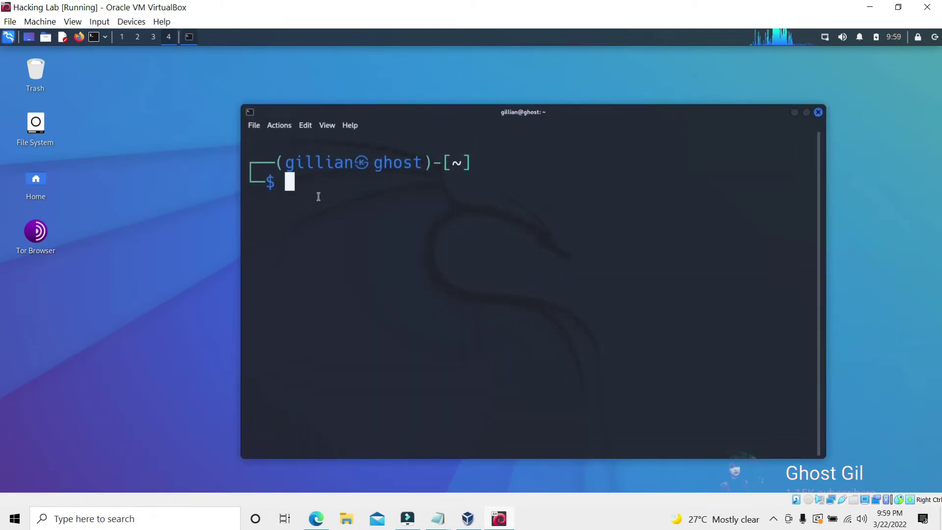
Change into the Configvpn folder and list its .ovpn files
{"action": "type", "text": "cd Home"}
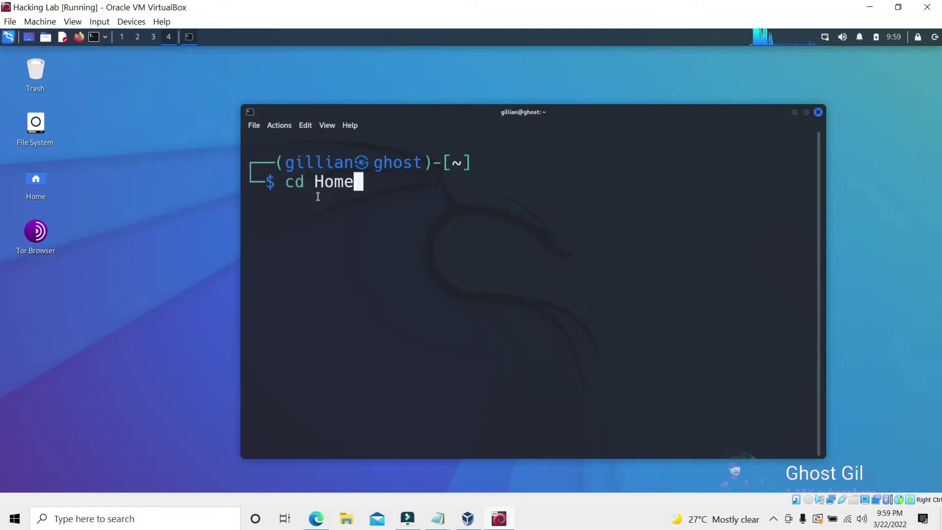
{"action": "key", "text": "Return"}
{"action": "type", "text": "ls"}
{"action": "key", "text": "Return"}
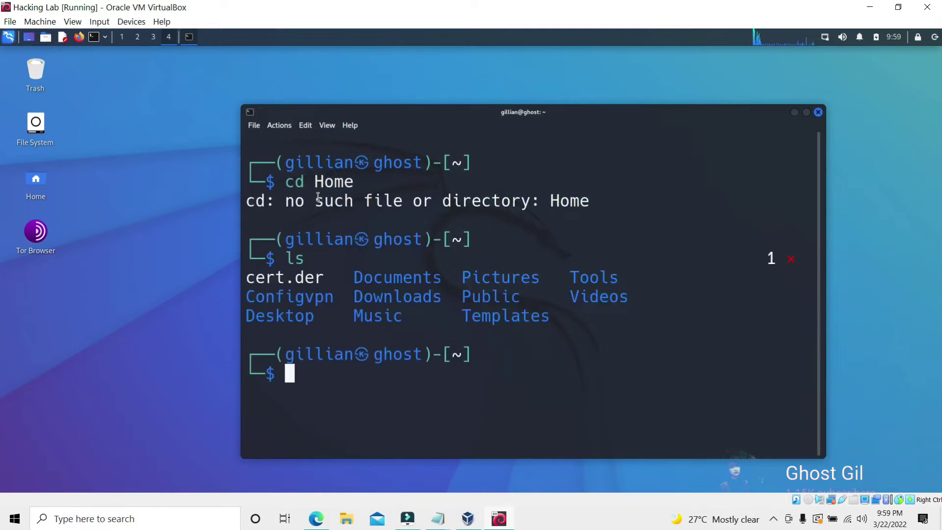
{"action": "type", "text": "cd"}
{"action": "type", "text": "vpn"}
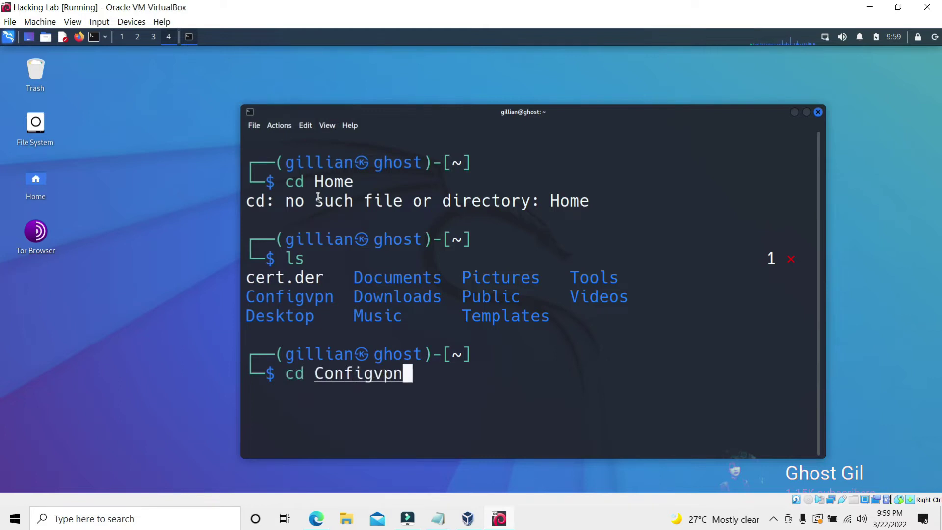
{"action": "key", "text": "Return"}
{"action": "type", "text": "ls"}
{"action": "key", "text": "Return"}
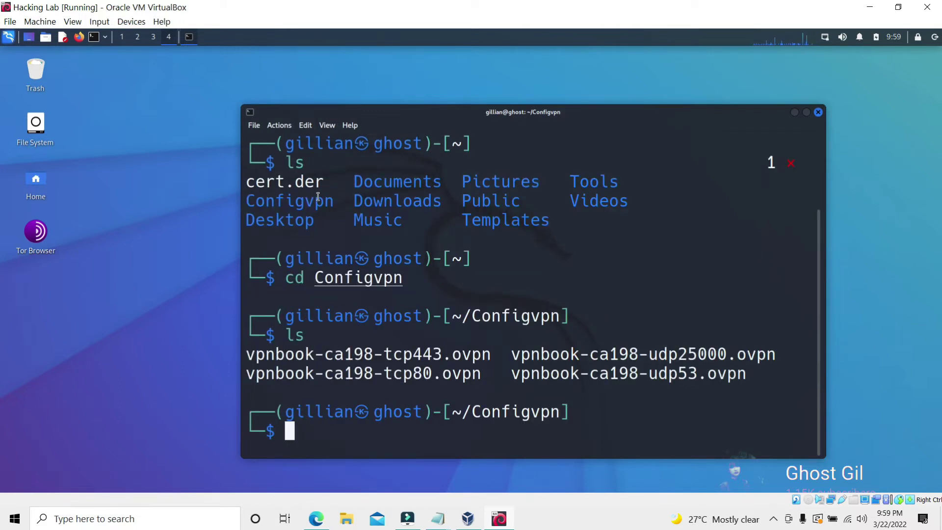
Run openvpn vpnbook-ca198-tcp443.ovpn, pasting the file name from the listing
{"action": "type", "text": "openvpn"}
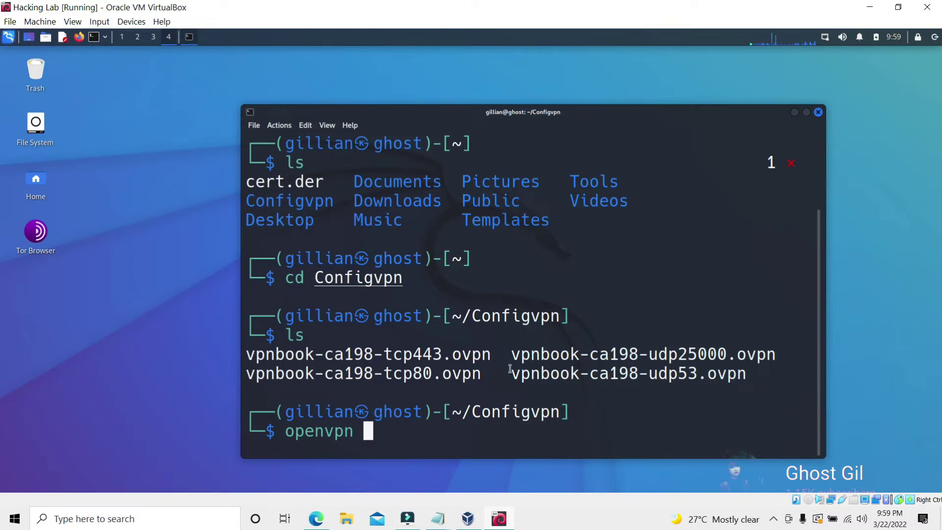
{"action": "left_click_drag", "start_coordinate": [493, 355], "coordinate": [245, 354]}
{"action": "right_click", "coordinate": [271, 356]}
{"action": "left_click", "coordinate": [294, 184]}
{"action": "right_click", "coordinate": [375, 432]}
{"action": "left_click", "coordinate": [402, 272]}
{"action": "left_click", "coordinate": [652, 429]}
{"action": "key", "text": "Return"}
Enter the VPN auth username and password at the OpenVPN prompts
{"action": "type", "text": "gillian"}
{"action": "key", "text": "Return"}
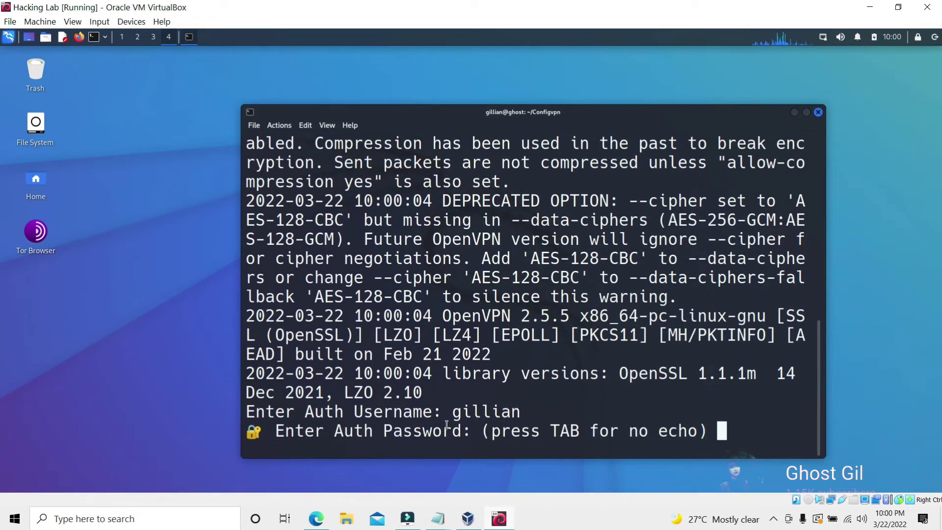
{"action": "type", "text": "*********"}
{"action": "key", "text": "Return"}
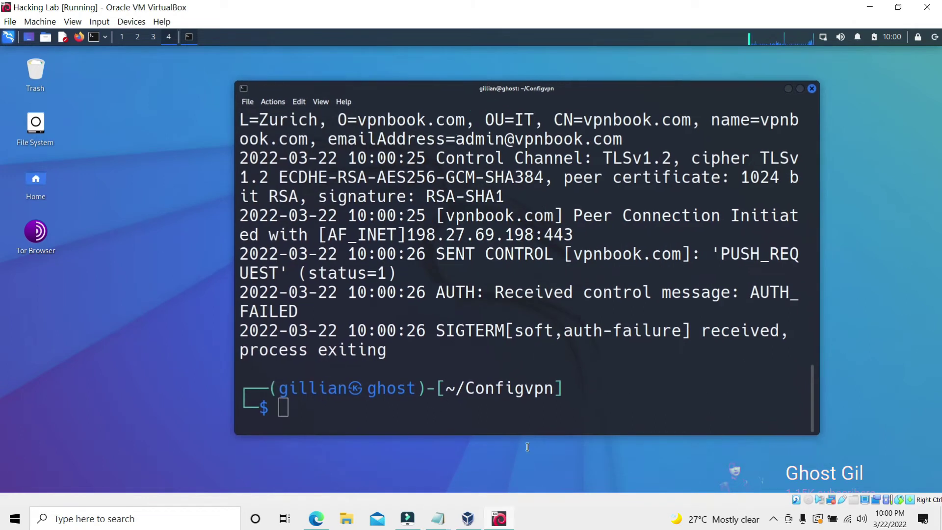
Note on the host 'im using for another way to open it and gor some err'
{"action": "key", "text": "alt+Tab"}
{"action": "type", "text": "im using"}
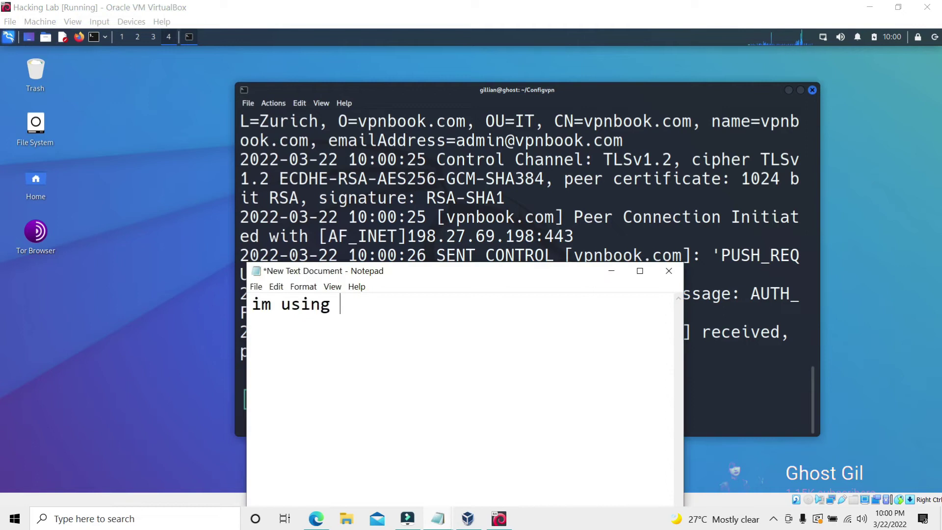
{"action": "type", "text": " for another way to"}
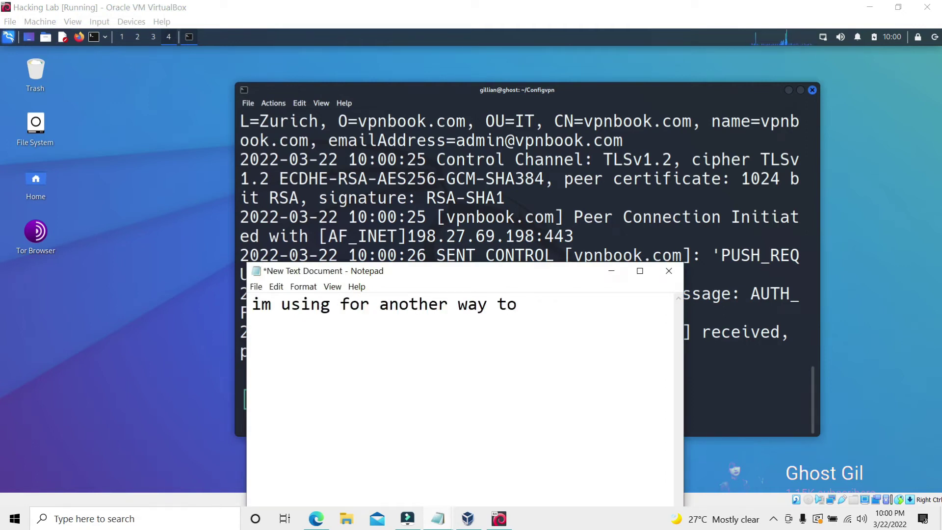
{"action": "type", "text": " open it and gor some errors, let's try to fix it... :)"}
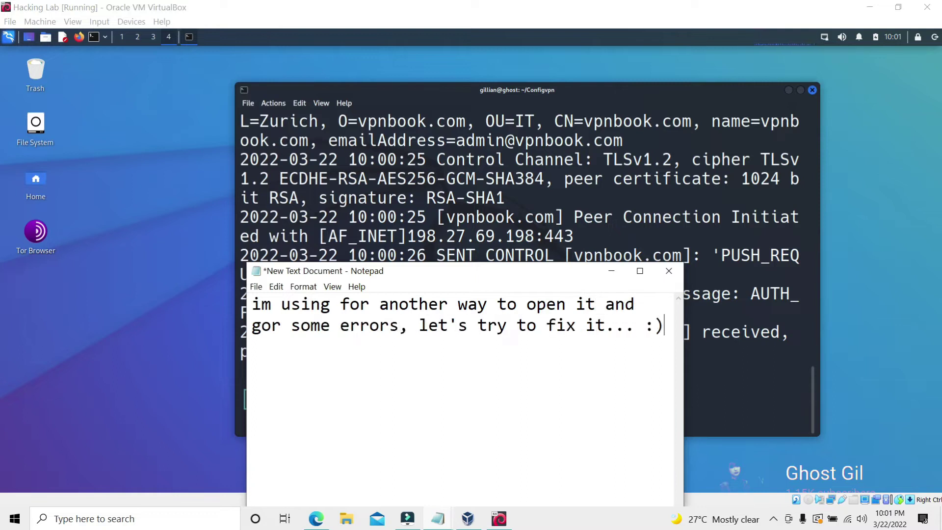
{"action": "left_click", "coordinate": [608, 270]}
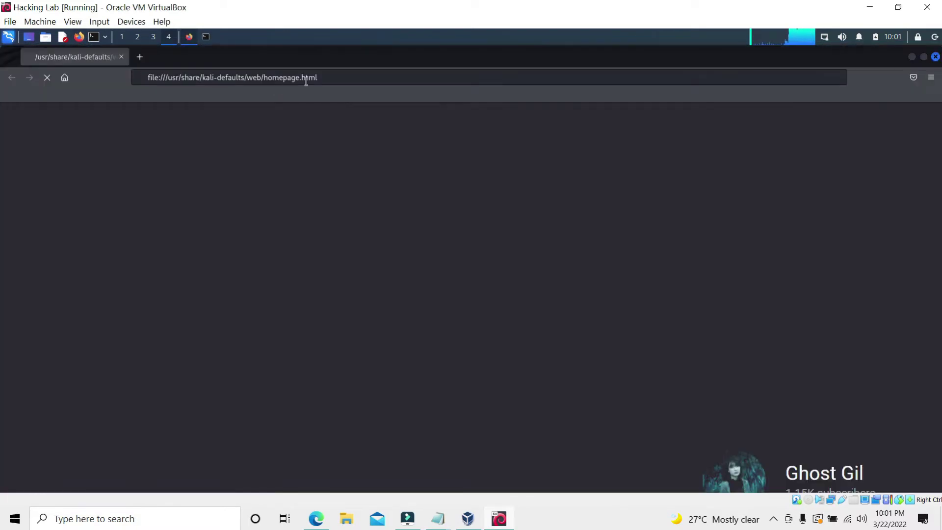
Load about:config in Firefox and accept the risk warning
{"action": "left_click", "coordinate": [328, 76]}
{"action": "key", "text": "BackSpace"}
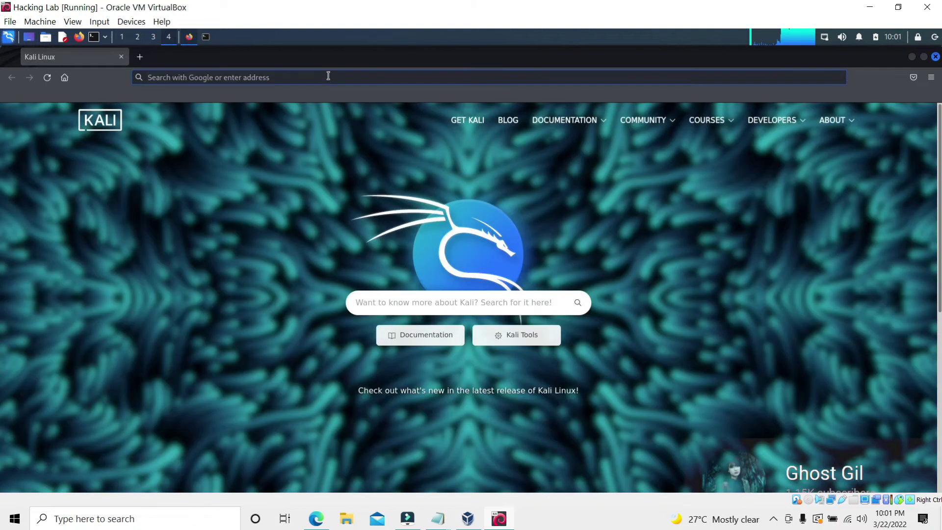
{"action": "type", "text": "about:config"}
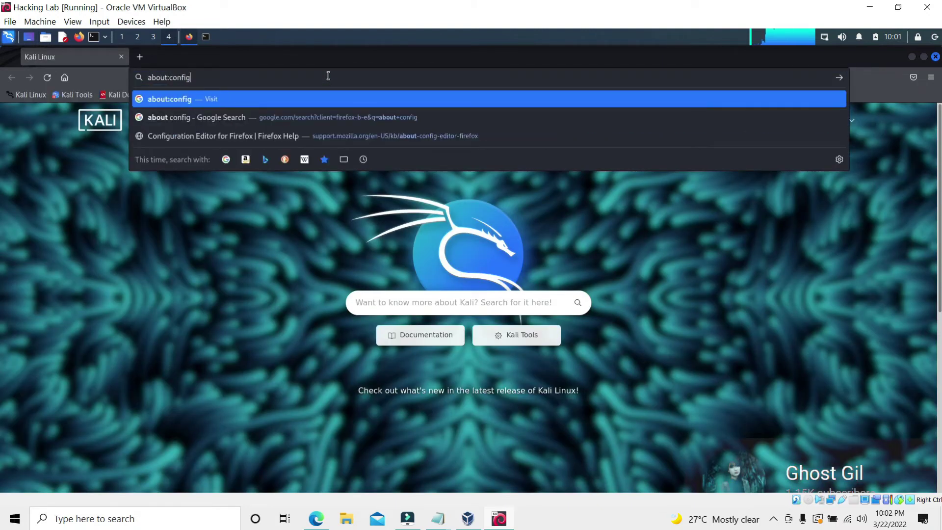
{"action": "key", "text": "Return"}
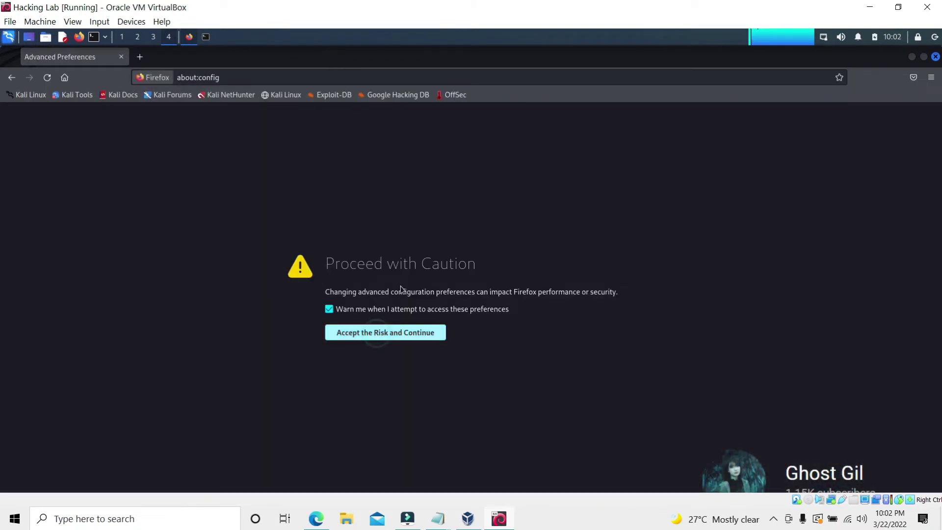
{"action": "left_click", "coordinate": [385, 332]}
Search the advanced preferences for 'media:peer' connection settings
{"action": "type", "text": "med"}
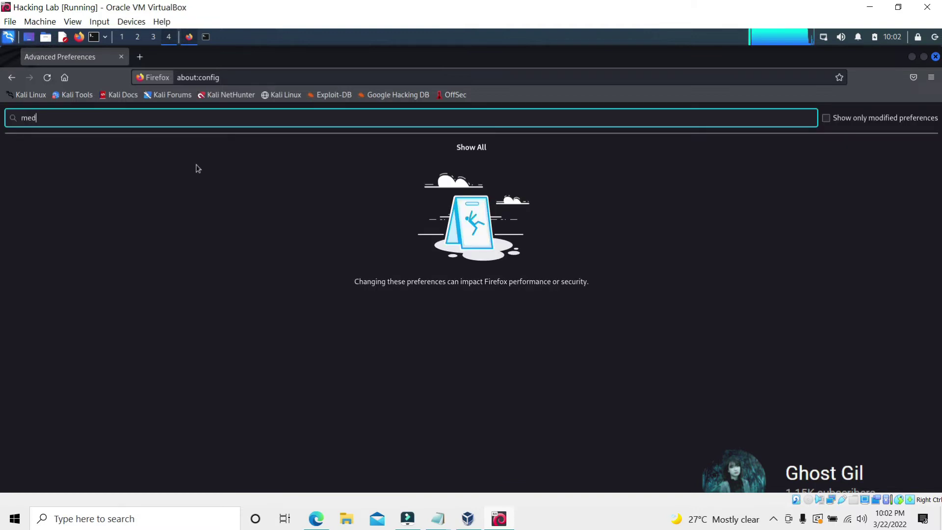
{"action": "type", "text": "ia:peer"}
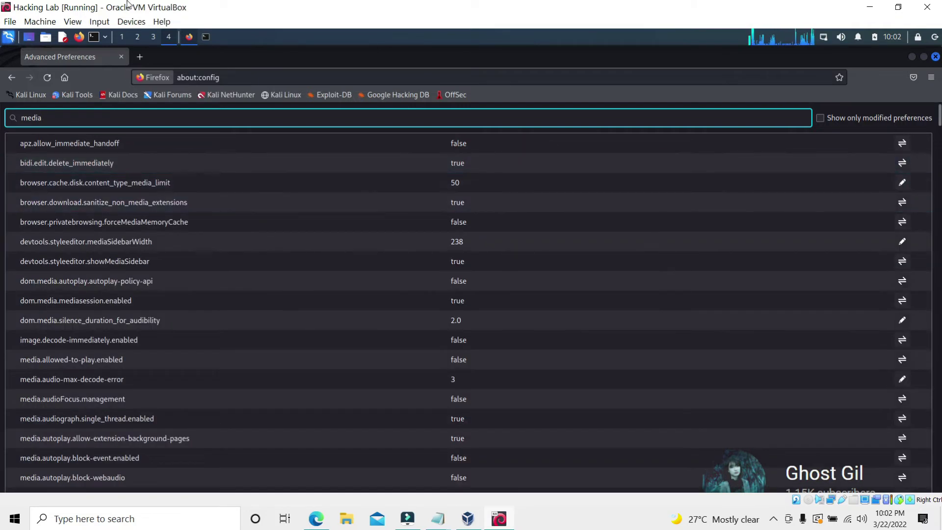
{"action": "key", "text": "alt+space"}
{"action": "key", "text": "Escape"}
{"action": "scroll", "coordinate": [252, 397], "scroll_direction": "down", "scroll_amount": 10}
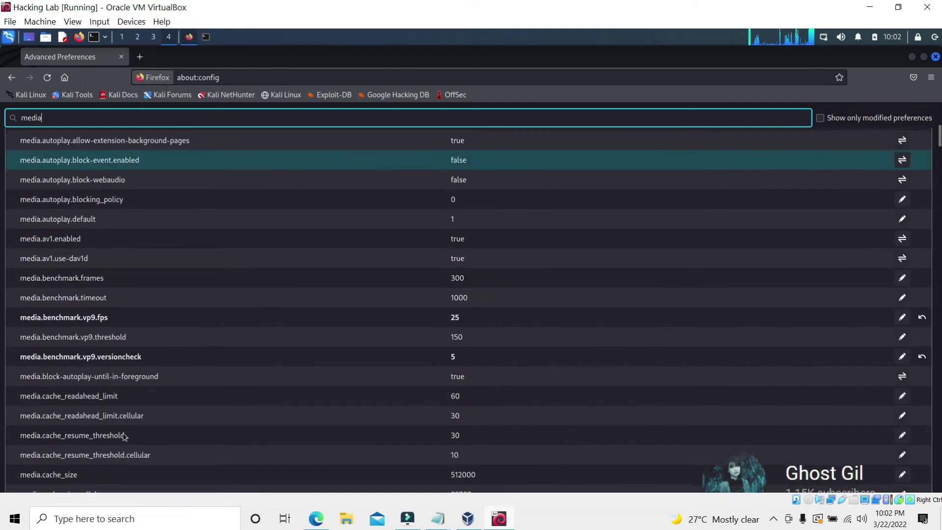
{"action": "scroll", "coordinate": [214, 440], "scroll_direction": "down", "scroll_amount": 3}
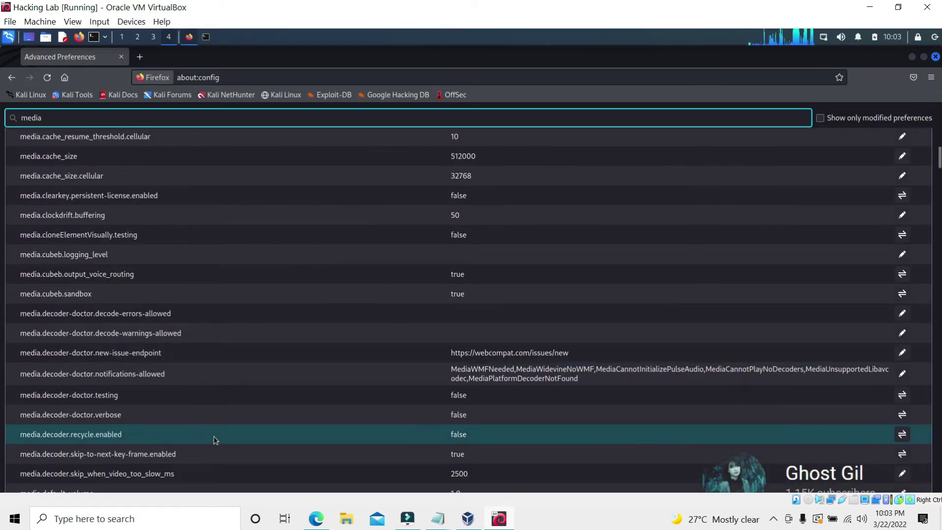
{"action": "scroll", "coordinate": [216, 435], "scroll_direction": "up", "scroll_amount": 8}
{"action": "type", "text": ":pper connection"}
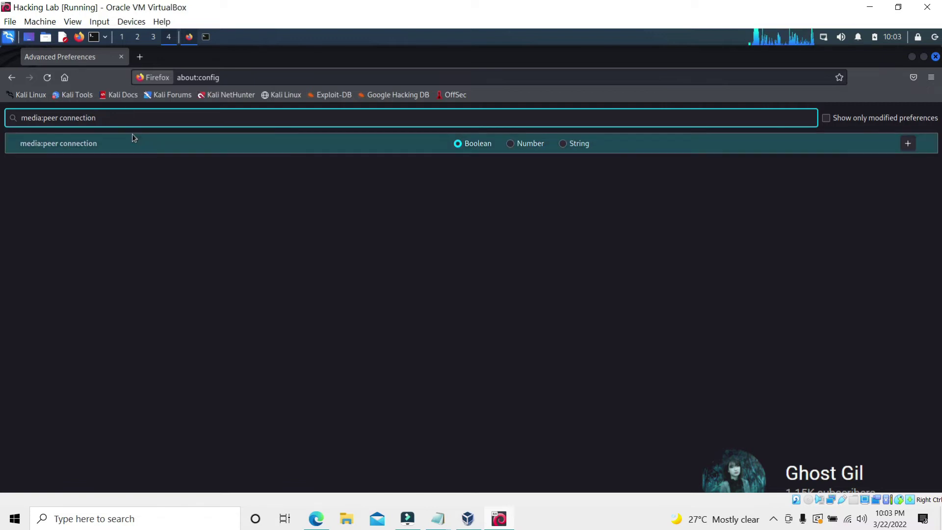
Filter the preferences by 'media' and set media.peerconnection.enabled to false
{"action": "key", "text": "BackSpace"}
{"action": "key", "text": "BackSpace"}
{"action": "key", "text": "BackSpace"}
{"action": "key", "text": "BackSpace"}
{"action": "key", "text": "BackSpace"}
{"action": "key", "text": "BackSpace"}
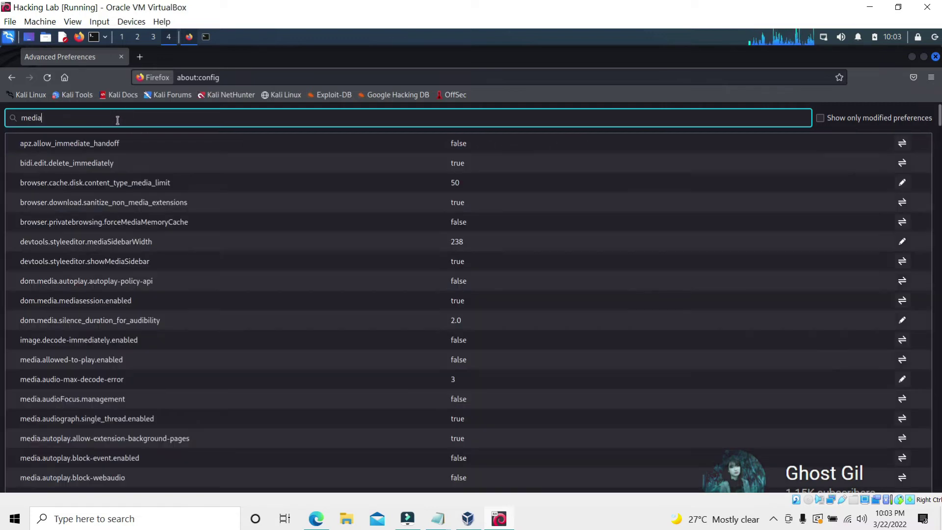
{"action": "scroll", "coordinate": [216, 411], "scroll_direction": "down", "scroll_amount": 5}
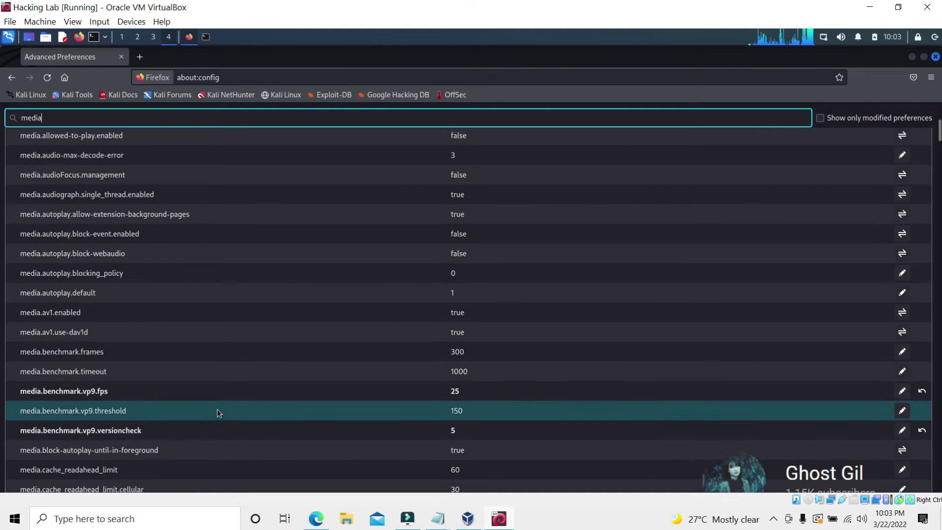
{"action": "scroll", "coordinate": [267, 377], "scroll_direction": "down", "scroll_amount": 5}
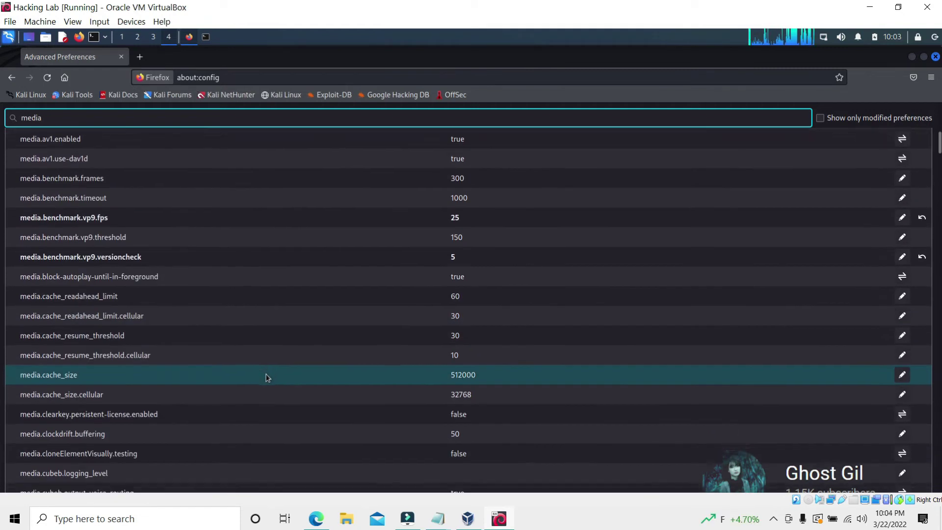
{"action": "scroll", "coordinate": [267, 378], "scroll_direction": "down", "scroll_amount": 10}
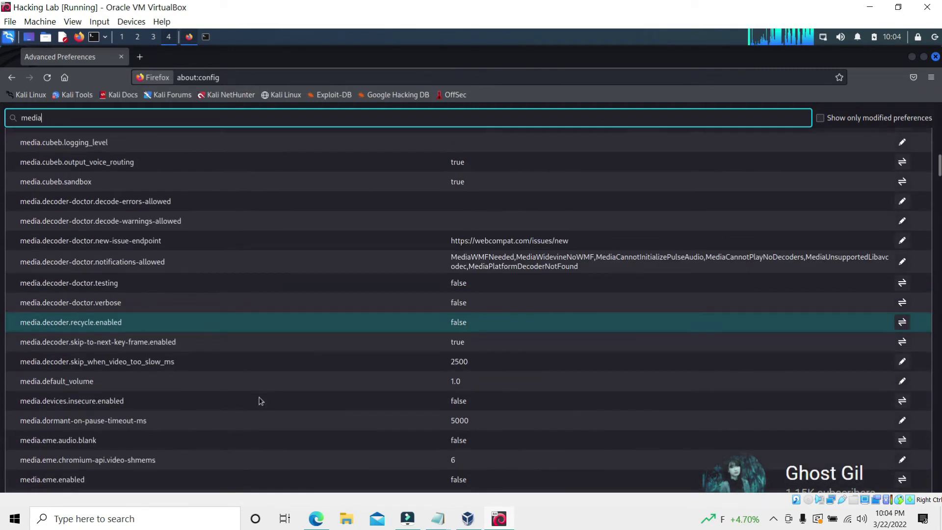
{"action": "scroll", "coordinate": [246, 395], "scroll_direction": "down", "scroll_amount": 8}
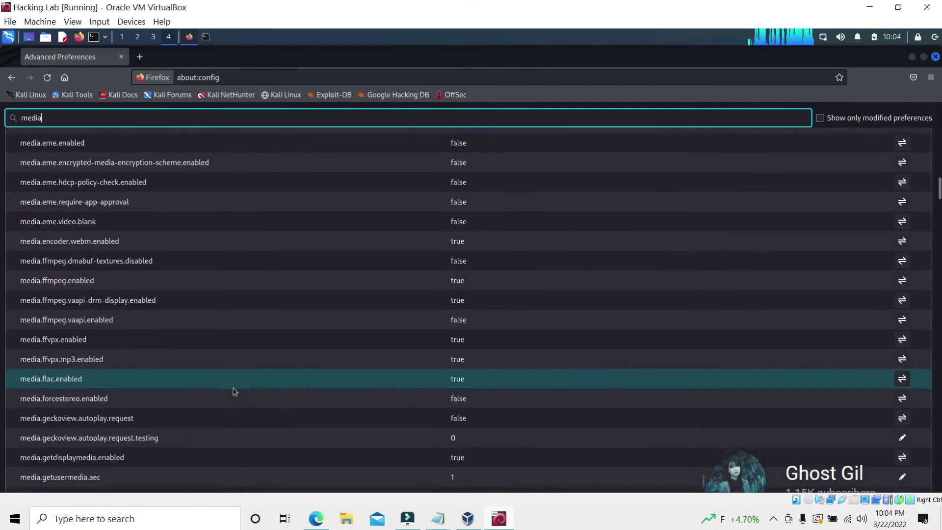
{"action": "scroll", "coordinate": [233, 391], "scroll_direction": "down", "scroll_amount": 9}
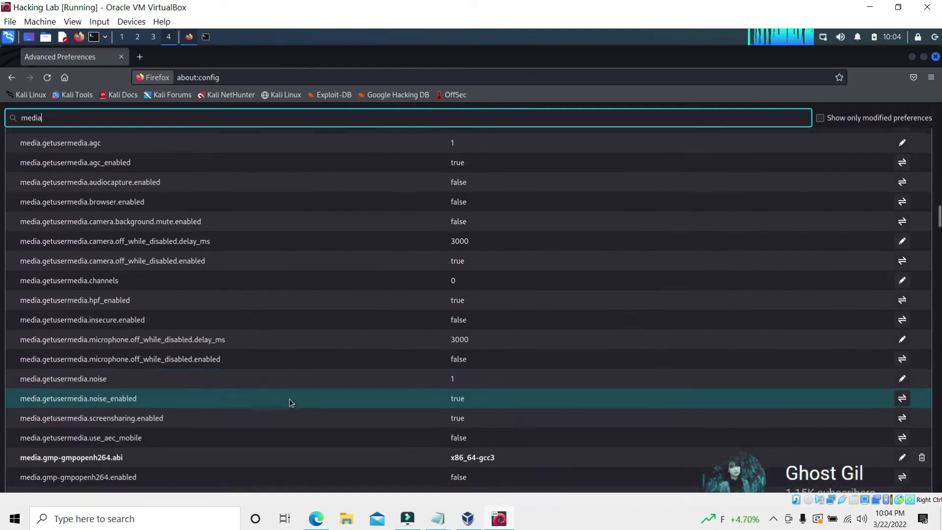
{"action": "scroll", "coordinate": [291, 402], "scroll_direction": "down", "scroll_amount": 13}
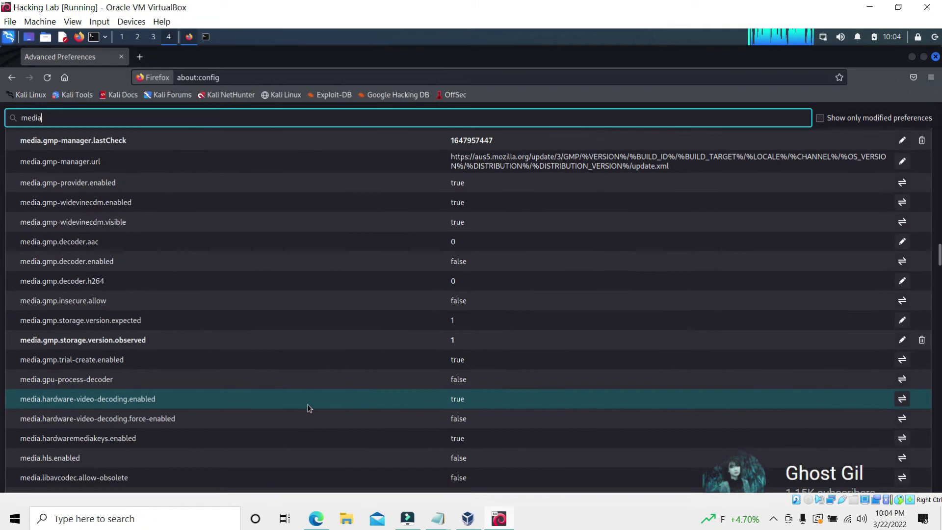
{"action": "scroll", "coordinate": [309, 407], "scroll_direction": "down", "scroll_amount": 14}
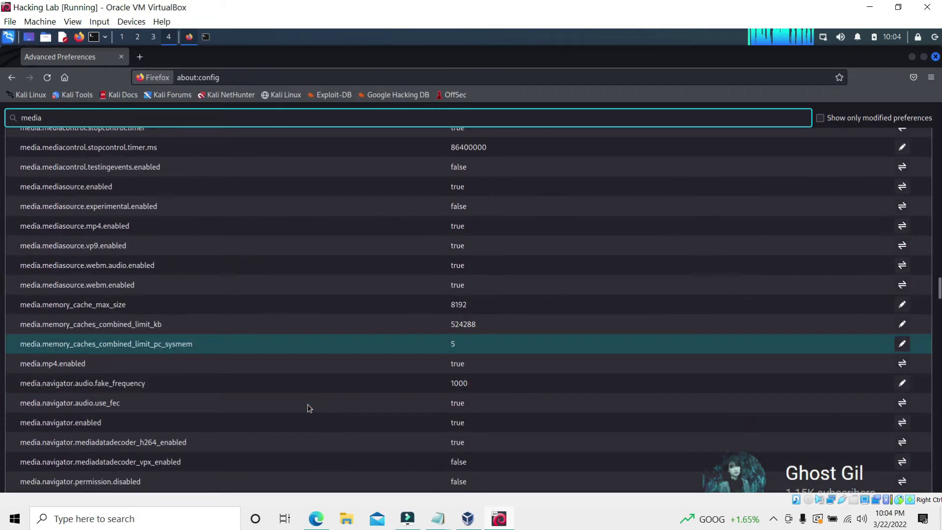
{"action": "scroll", "coordinate": [204, 363], "scroll_direction": "down", "scroll_amount": 4}
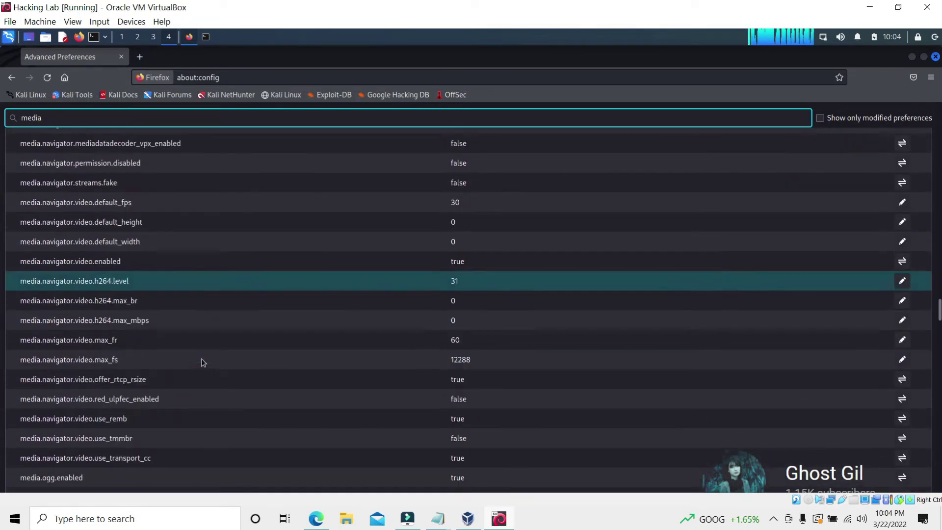
{"action": "scroll", "coordinate": [203, 363], "scroll_direction": "down", "scroll_amount": 3}
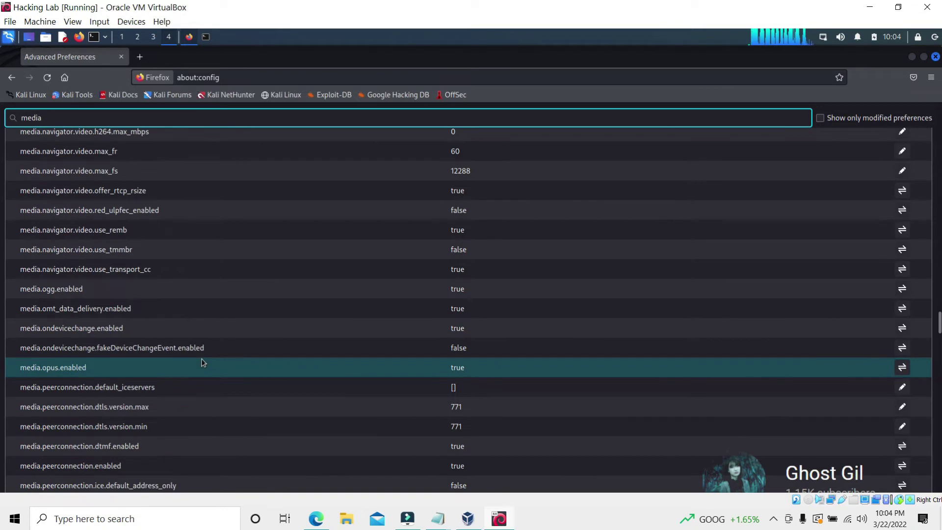
{"action": "double_click", "coordinate": [414, 469]}
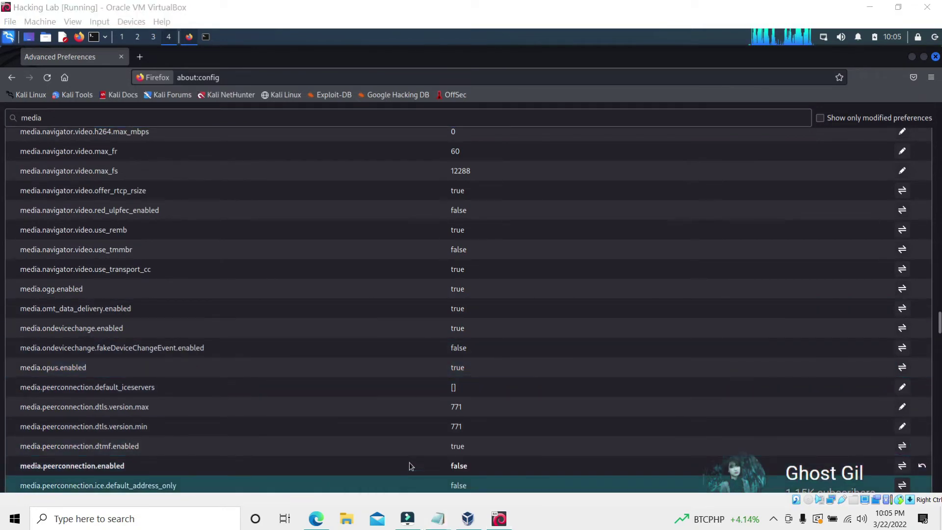
Replace the commentary note with 'set this tnto', hide the notes window, and close Firefox
{"action": "left_click", "coordinate": [438, 522]}
{"action": "key", "text": "ctrl+a"}
{"action": "key", "text": "BackSpace"}
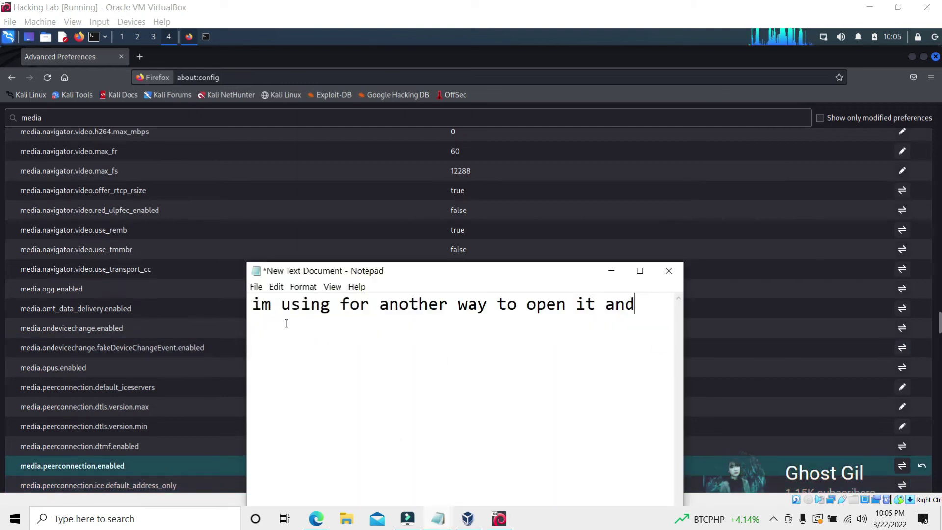
{"action": "left_click_drag", "start_coordinate": [472, 261], "coordinate": [430, 69]}
{"action": "type", "text": "set this t"}
{"action": "type", "text": "nto  false"}
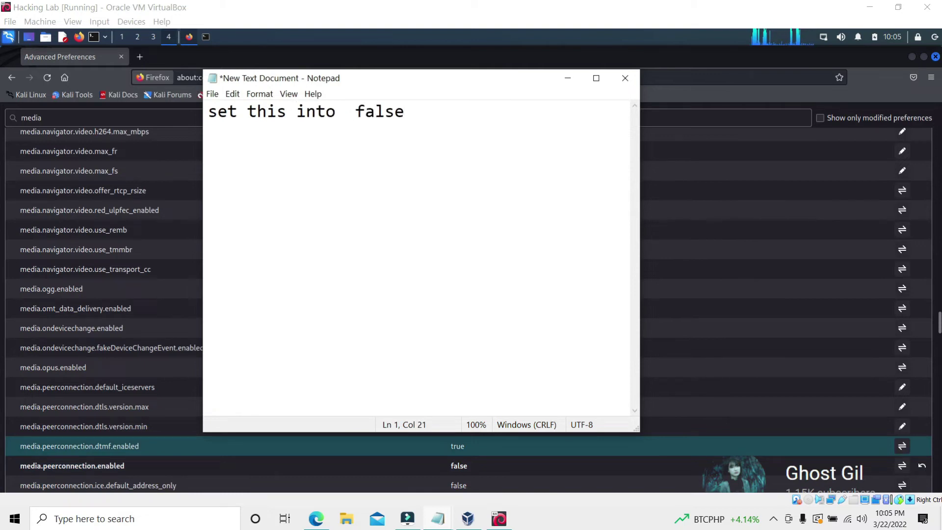
{"action": "left_click_drag", "start_coordinate": [237, 112], "coordinate": [406, 118]}
{"action": "left_click", "coordinate": [405, 118]}
{"action": "left_click", "coordinate": [567, 78]}
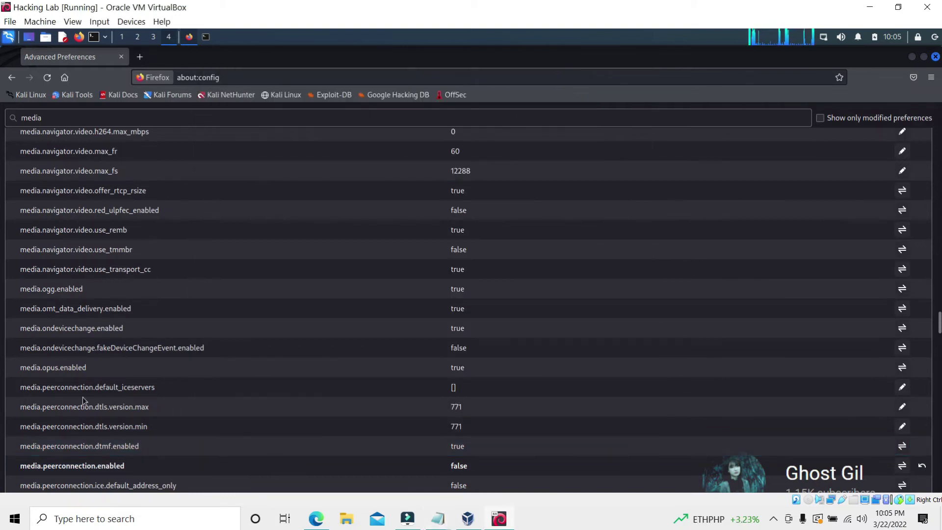
{"action": "left_click", "coordinate": [935, 57]}
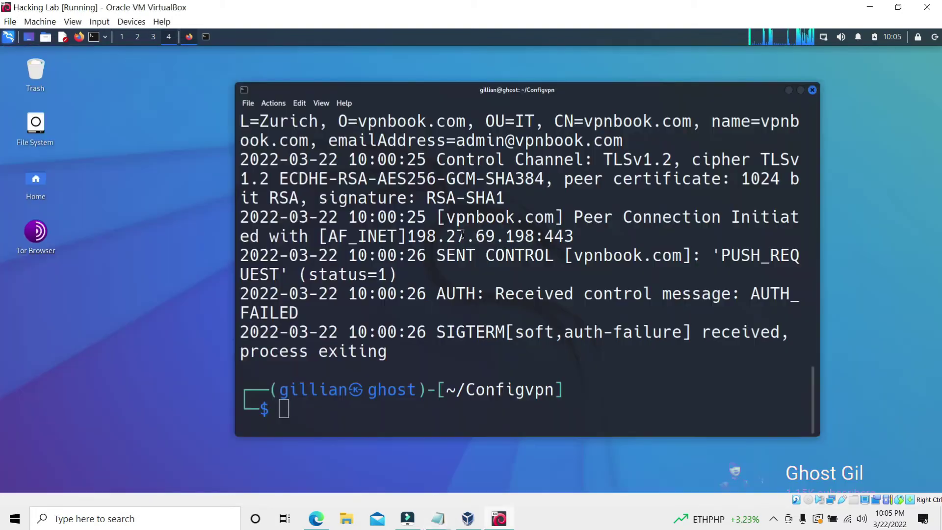
Restart NetworkManager with sudo service and rerun openvpn vpnbook-ca198-tcp443.ovpn
{"action": "key", "text": "Up"}
{"action": "key", "text": "Up"}
{"action": "key", "text": "BackSpace"}
{"action": "key", "text": "BackSpace"}
{"action": "key", "text": "BackSpace"}
{"action": "key", "text": "BackSpace"}
{"action": "key", "text": "BackSpace"}
{"action": "key", "text": "BackSpace"}
{"action": "key", "text": "BackSpace"}
{"action": "key", "text": "BackSpace"}
{"action": "key", "text": "BackSpace"}
{"action": "key", "text": "BackSpace"}
{"action": "key", "text": "BackSpace"}
{"action": "key", "text": "BackSpace"}
{"action": "type", "text": "sudo service"}
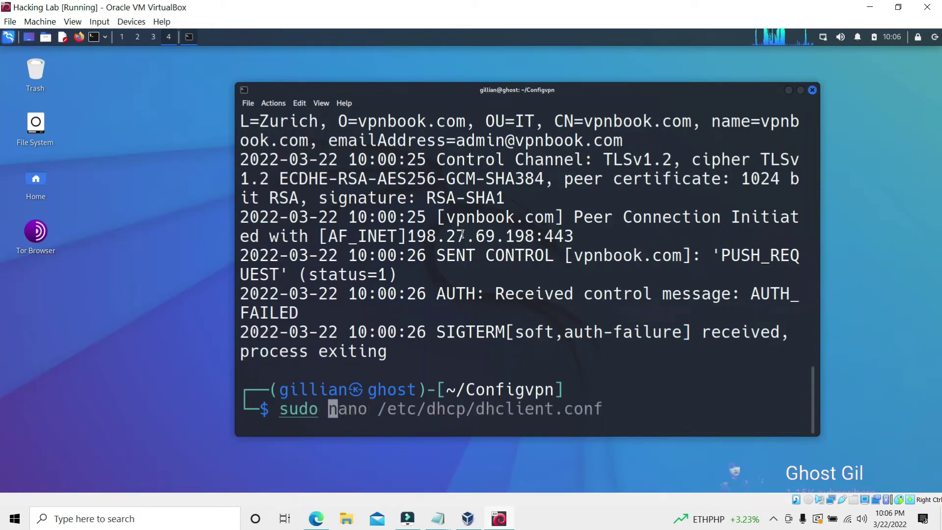
{"action": "key", "text": "Right"}
{"action": "key", "text": "Return"}
{"action": "key", "text": "Return"}
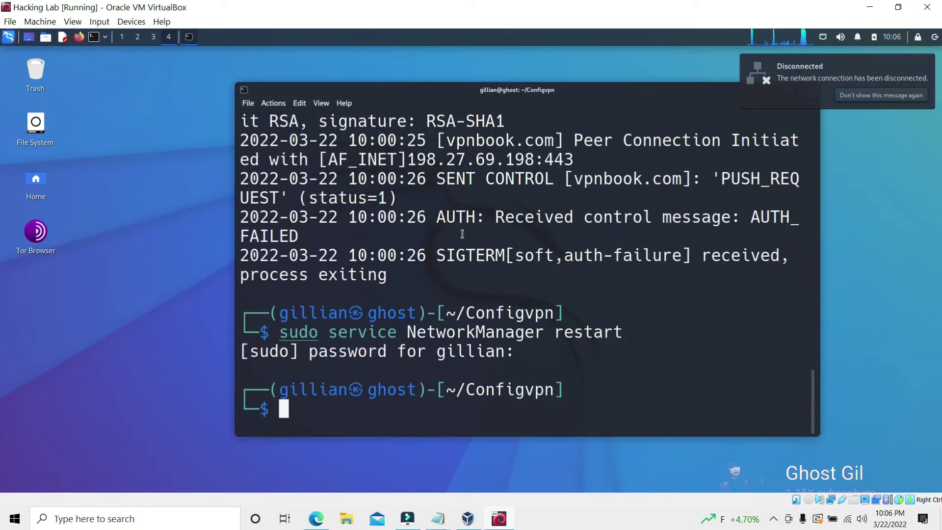
{"action": "key", "text": "Up"}
{"action": "key", "text": "Up"}
{"action": "key", "text": "Return"}
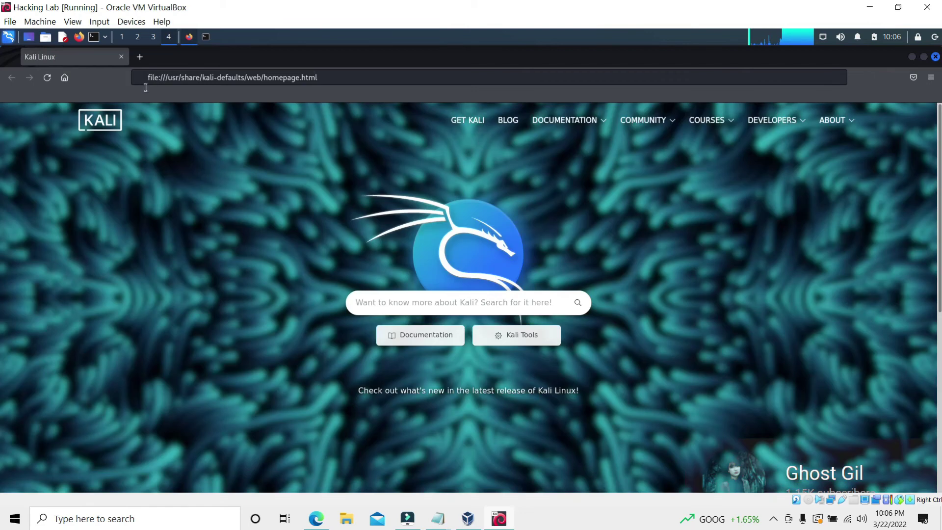
Search Google for 'vpnbook' from the Firefox address bar
{"action": "left_click", "coordinate": [325, 78]}
{"action": "type", "text": "vpnbook"}
{"action": "key", "text": "Return"}
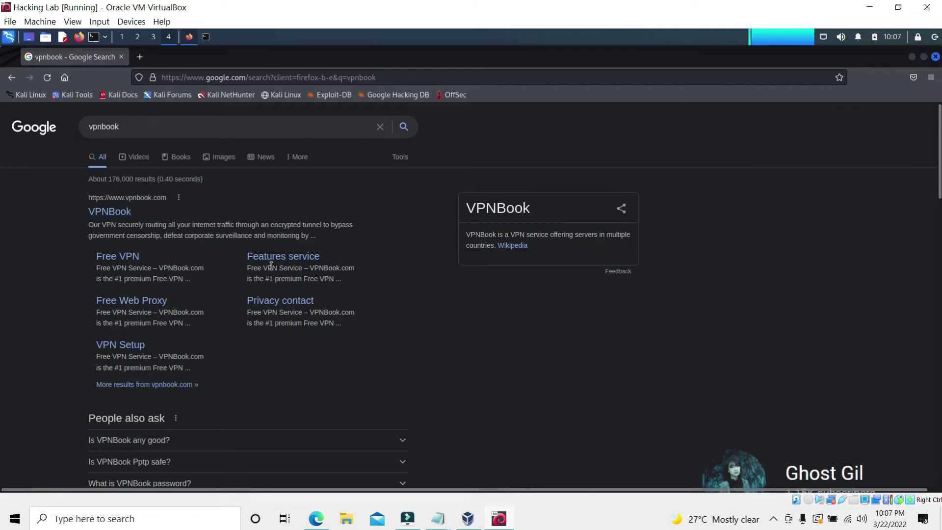
Open the VPNBook website, then launch a blank Leafpad document from a new terminal
{"action": "left_click", "coordinate": [318, 257]}
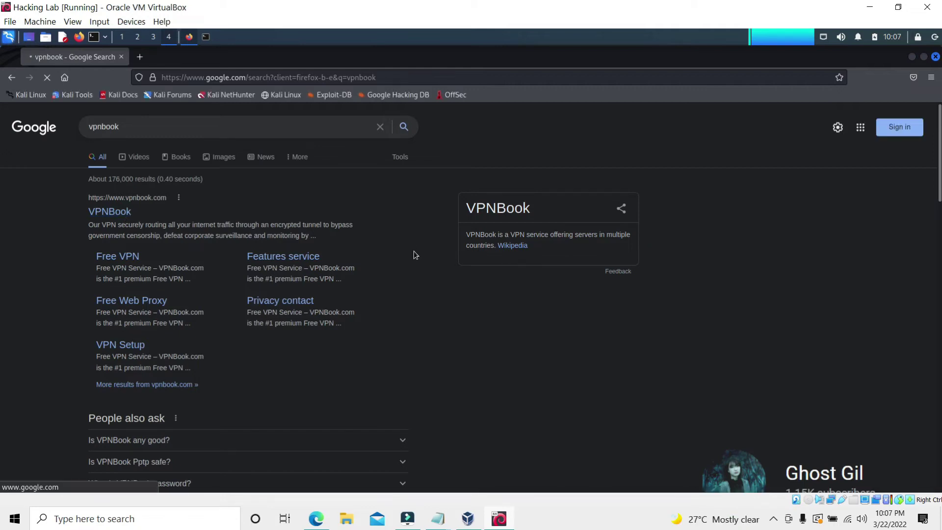
{"action": "left_click", "coordinate": [912, 56]}
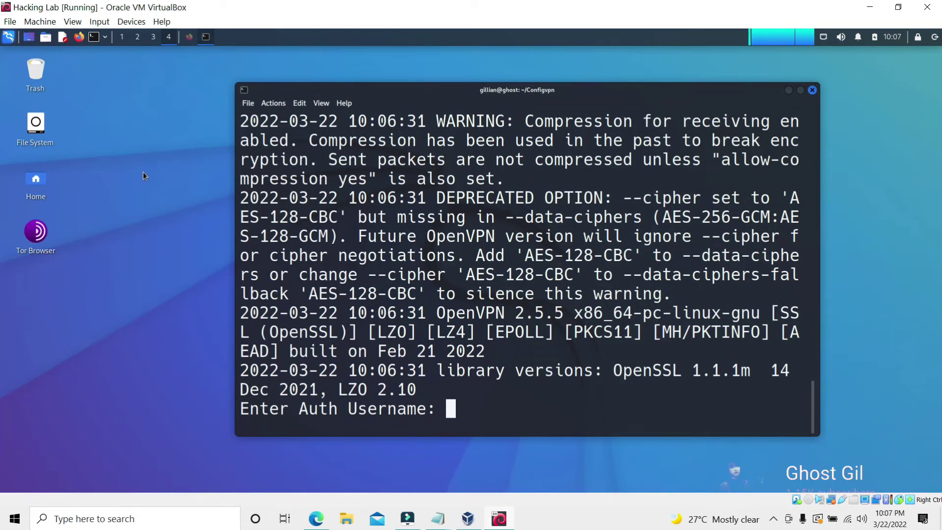
{"action": "left_click", "coordinate": [95, 42]}
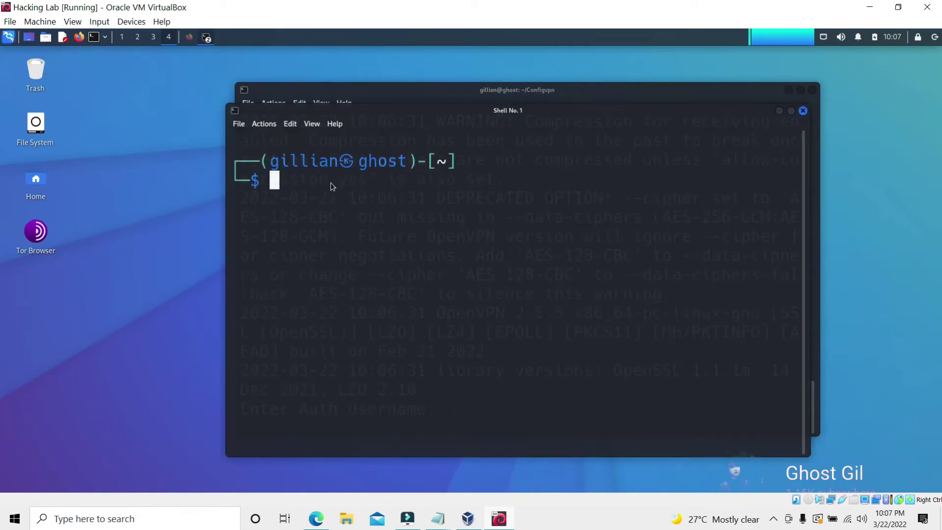
{"action": "type", "text": "leafpad /etc/ettercap/etter.conf"}
{"action": "key", "text": "Return"}
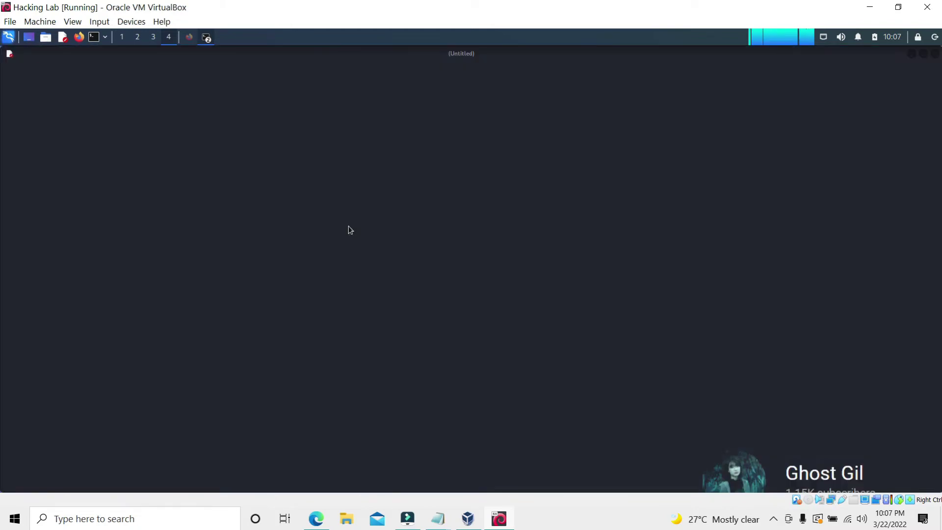
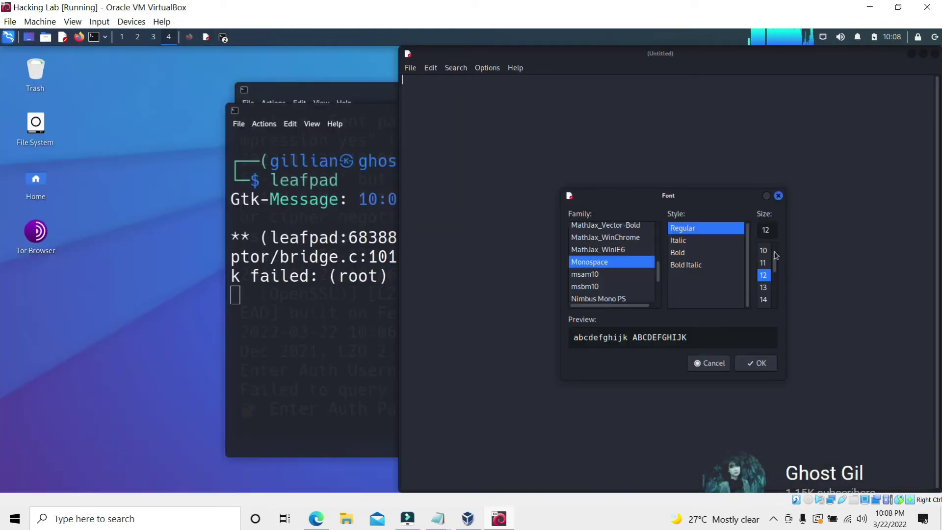
Set the Leafpad editor font size to 18
{"action": "left_click", "coordinate": [763, 298]}
{"action": "left_click", "coordinate": [756, 363]}
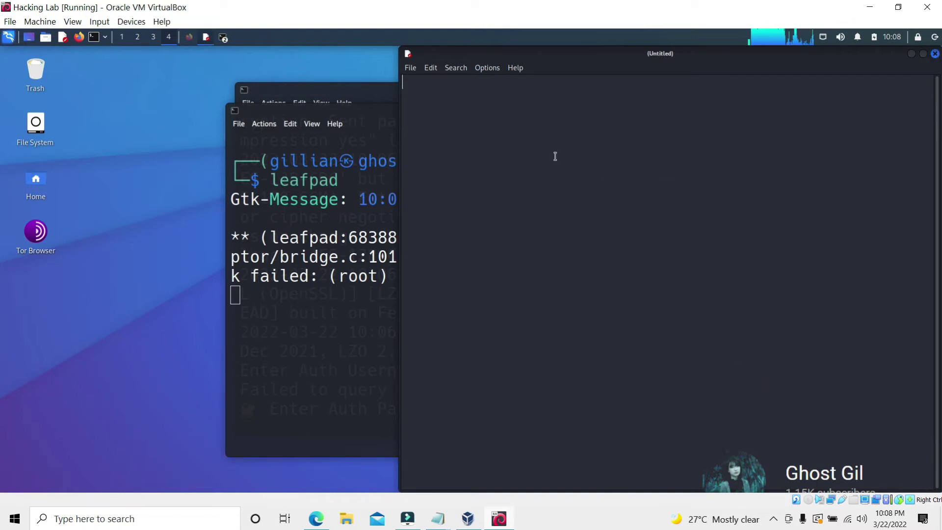
Open the Free VPN accounts page on vpnbook.com in Firefox
{"action": "left_click", "coordinate": [189, 37]}
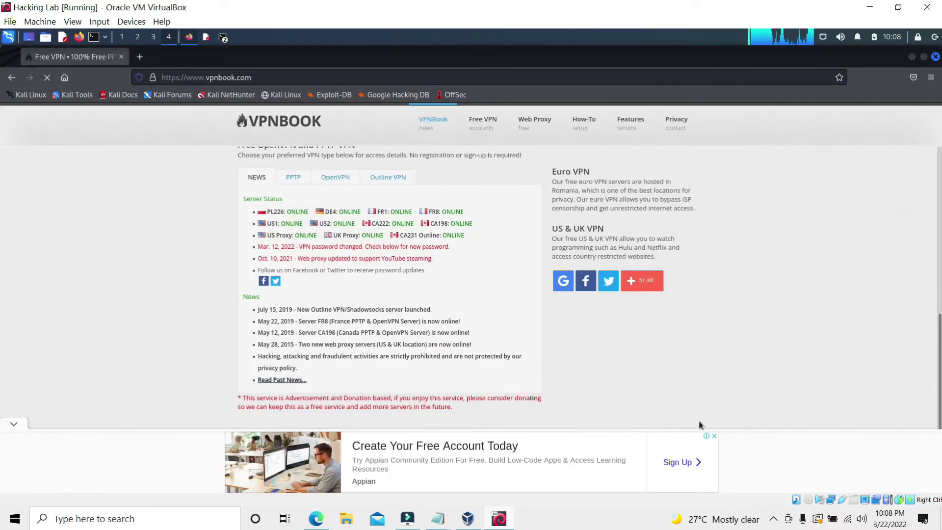
{"action": "scroll", "coordinate": [648, 371], "scroll_direction": "up", "scroll_amount": 4}
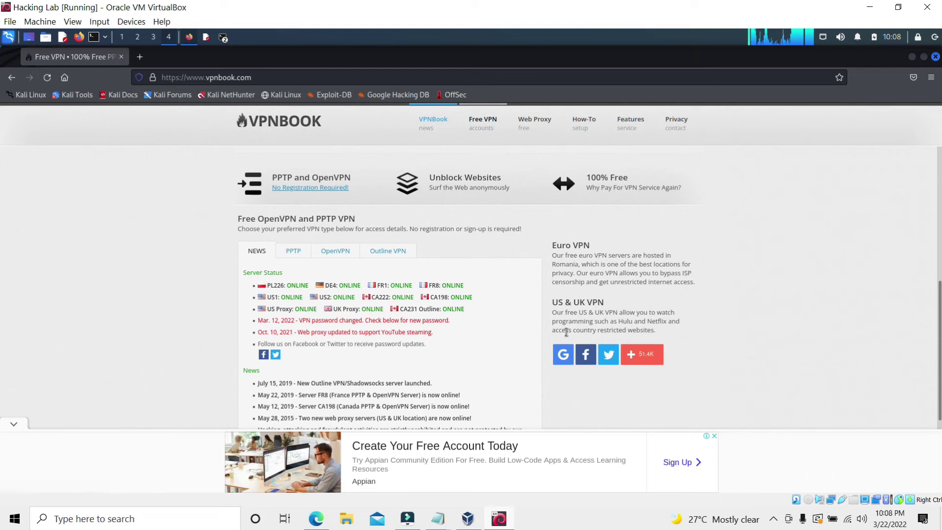
{"action": "left_click", "coordinate": [483, 122]}
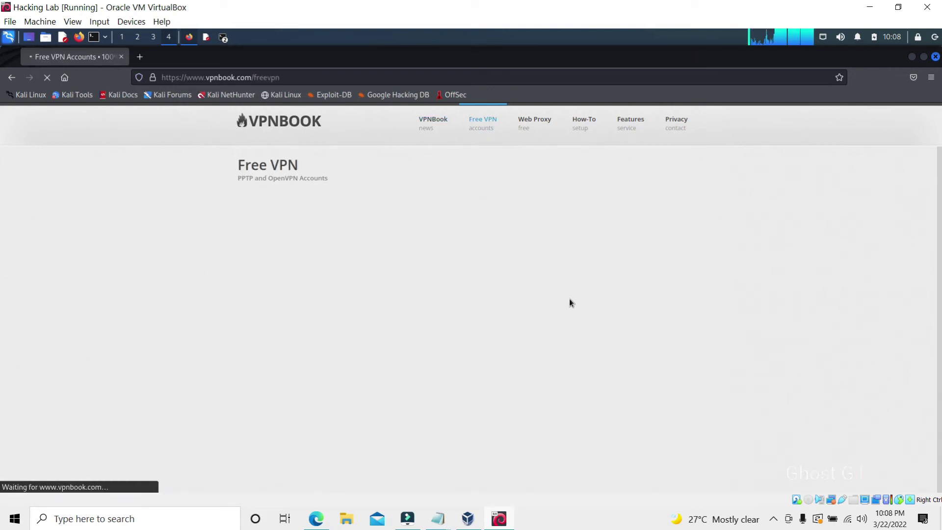
{"action": "scroll", "coordinate": [520, 290], "scroll_direction": "down", "scroll_amount": 8}
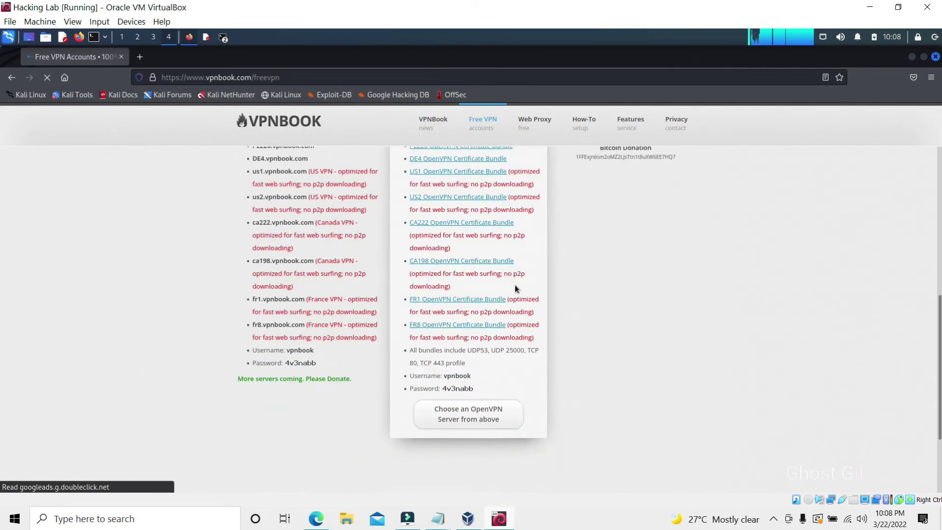
{"action": "left_click", "coordinate": [223, 37]}
{"action": "left_click", "coordinate": [356, 148]}
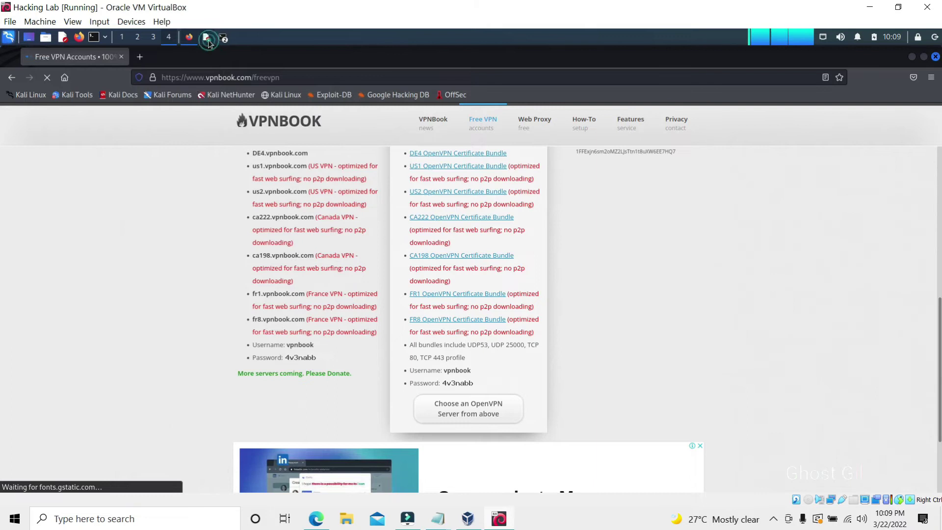
Type 'username : vpnbook password :' lines into Leafpad, then close the VPNBook browser window
{"action": "left_click", "coordinate": [207, 38]}
{"action": "type", "text": "username : vpnbo"}
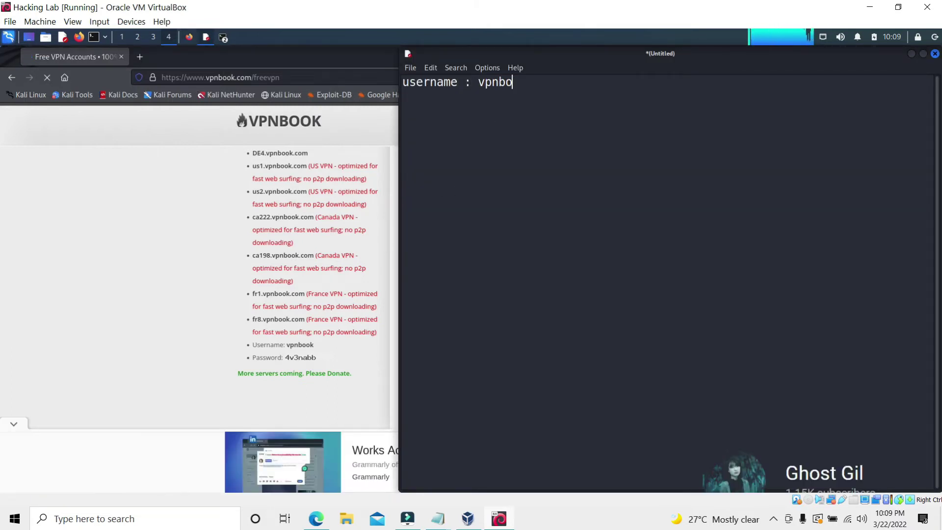
{"action": "type", "text": "ok password : 4v3nabb"}
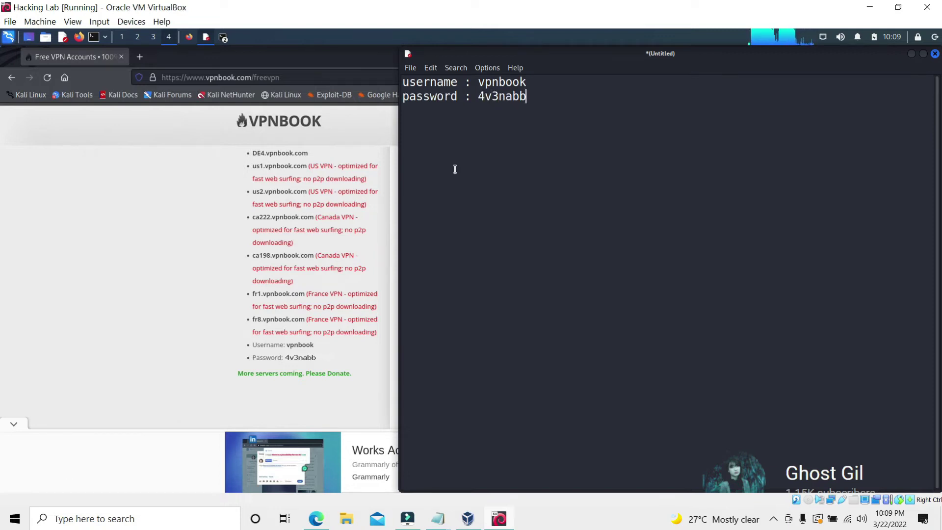
{"action": "key", "text": "alt+Tab"}
{"action": "key", "text": "ctrl+w"}
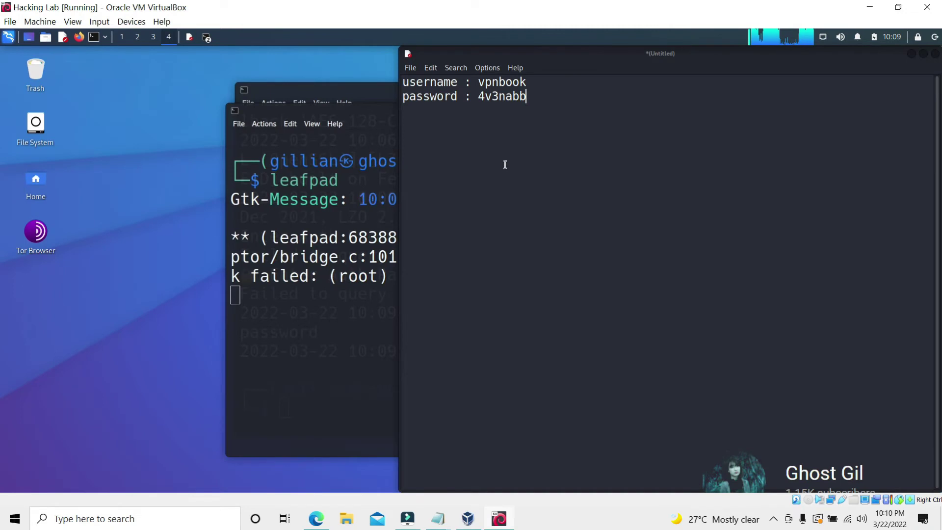
Rerun the openvpn command, but the login attempt fails with a mistyped username and password
{"action": "left_click", "coordinate": [361, 96]}
{"action": "key", "text": "Up"}
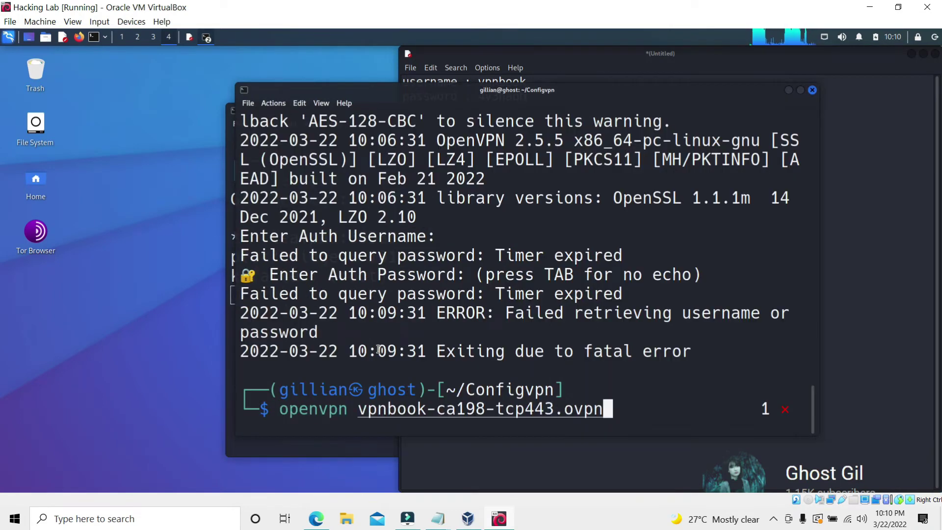
{"action": "key", "text": "Return"}
{"action": "type", "text": "v"}
{"action": "key", "text": "Return"}
{"action": "type", "text": "******"}
{"action": "key", "text": "BackSpace"}
{"action": "key", "text": "BackSpace"}
{"action": "key", "text": "BackSpace"}
{"action": "key", "text": "BackSpace"}
{"action": "key", "text": "BackSpace"}
{"action": "key", "text": "BackSpace"}
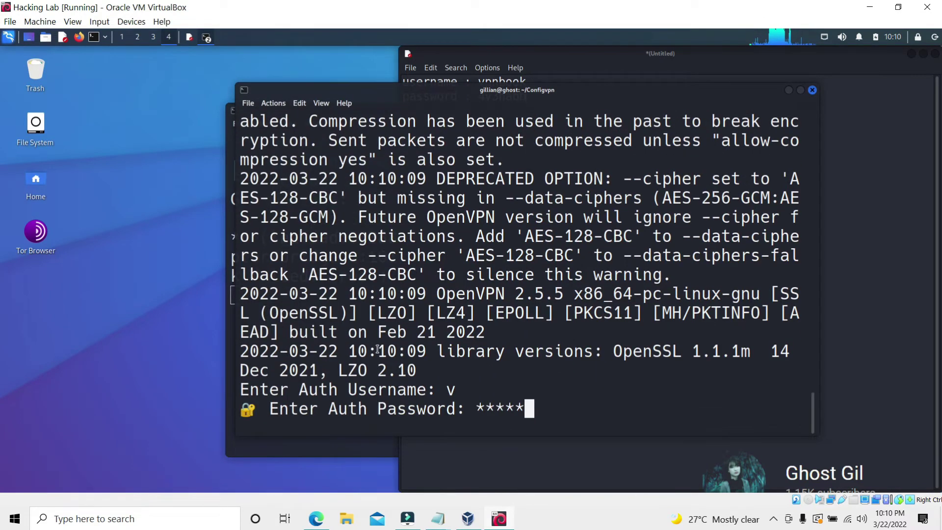
{"action": "key", "text": "Return"}
Run openvpn vpnbook-ca198-tcp443.ovpn again and enter the VPNBook username and password
{"action": "key", "text": "Up"}
{"action": "key", "text": "Return"}
{"action": "type", "text": "vpnbook"}
{"action": "key", "text": "Return"}
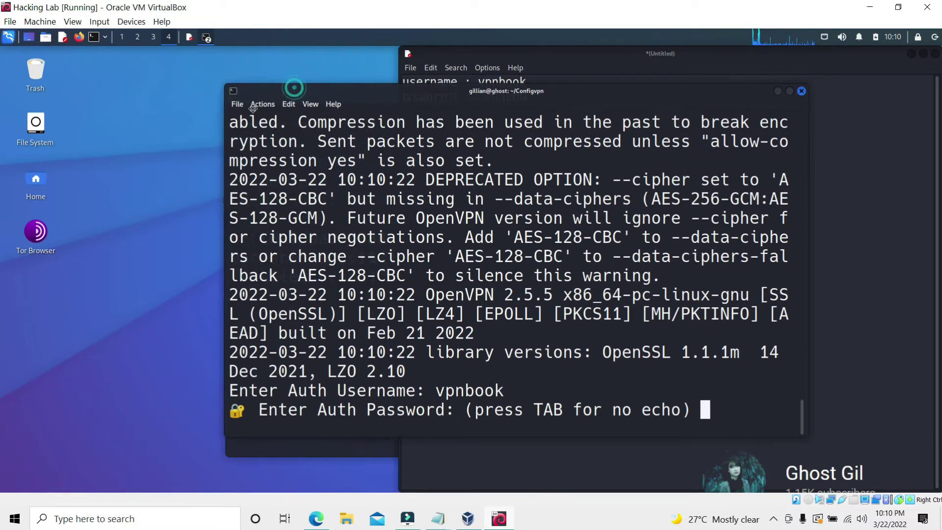
{"action": "left_click_drag", "start_coordinate": [422, 90], "coordinate": [376, 123]}
{"action": "type", "text": "4v3nabb"}
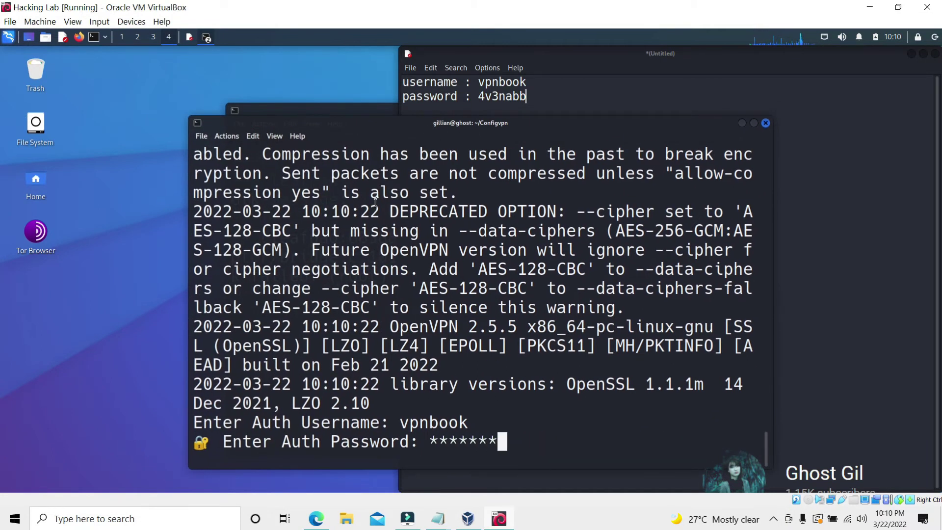
{"action": "key", "text": "Return"}
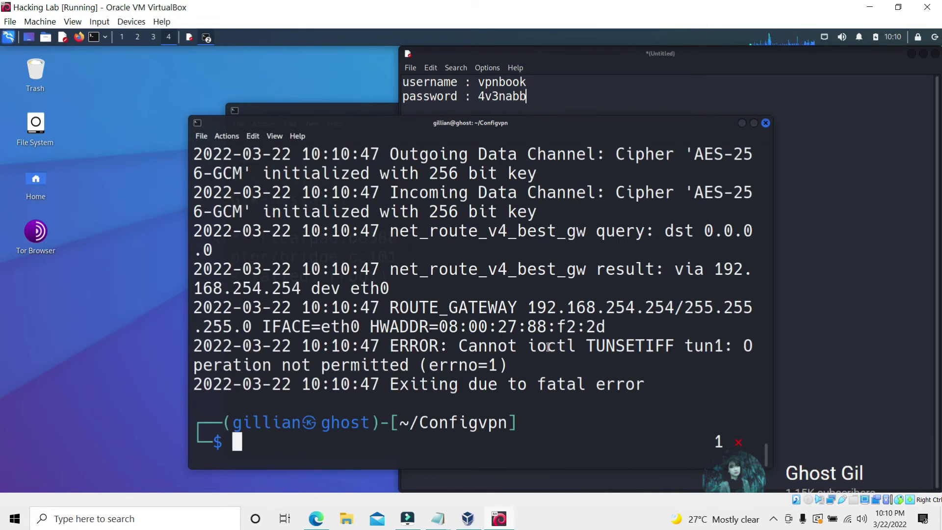
Inspect the tun1 fatal error line and scroll back through the OpenVPN log
{"action": "left_click_drag", "start_coordinate": [409, 379], "coordinate": [647, 388]}
{"action": "left_click", "coordinate": [508, 257]}
{"action": "left_click_drag", "start_coordinate": [490, 122], "coordinate": [402, 109]}
{"action": "scroll", "coordinate": [471, 314], "scroll_direction": "up", "scroll_amount": 2}
{"action": "scroll", "coordinate": [471, 315], "scroll_direction": "up", "scroll_amount": 6}
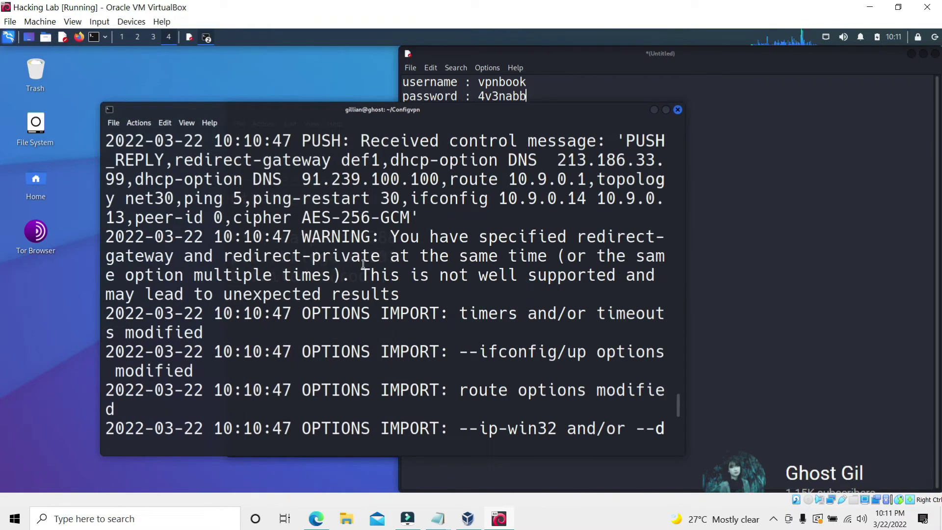
Close the terminal and review the vpnbook-ca198-tcp443 VPN settings in NetworkManager without changes
{"action": "left_click", "coordinate": [678, 109]}
{"action": "left_click", "coordinate": [825, 37]}
{"action": "mouse_move", "coordinate": [863, 94]}
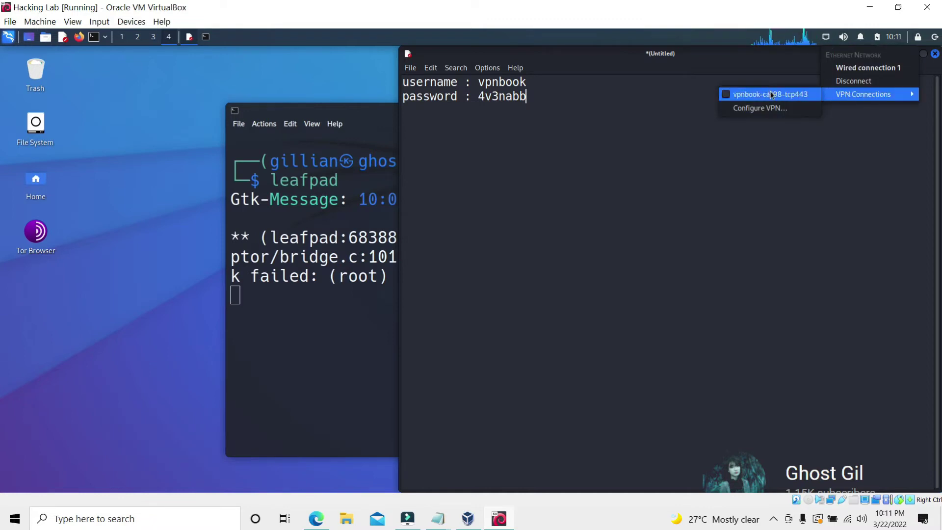
{"action": "left_click", "coordinate": [760, 108]}
{"action": "left_click", "coordinate": [396, 232]}
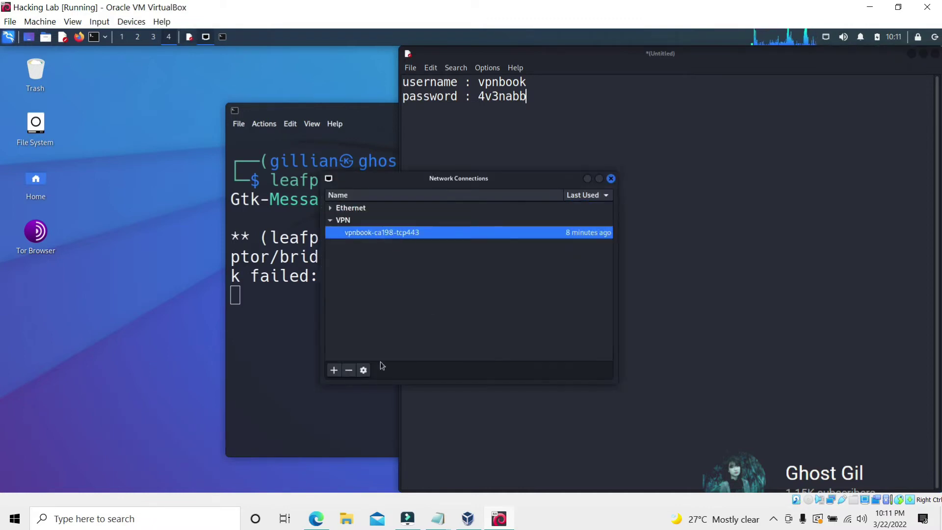
{"action": "left_click", "coordinate": [363, 370]}
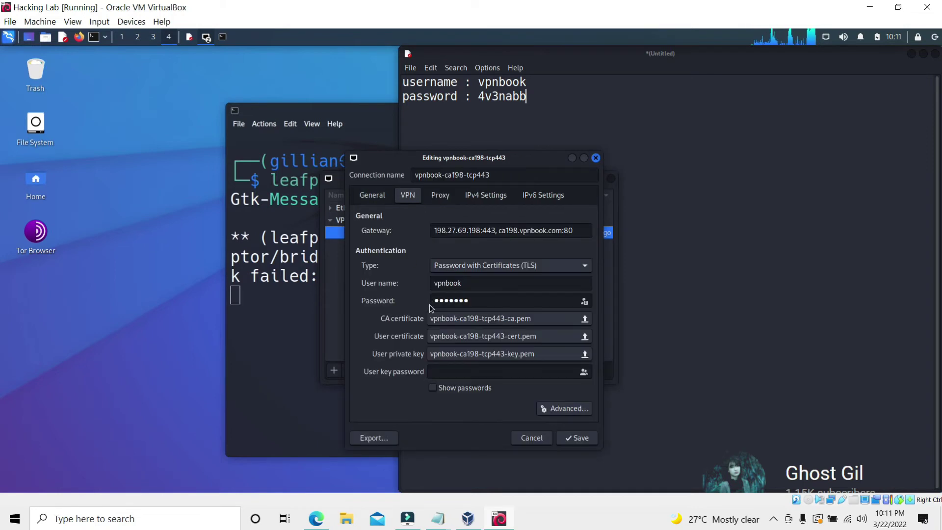
{"action": "left_click", "coordinate": [575, 264]}
{"action": "left_click", "coordinate": [407, 223]}
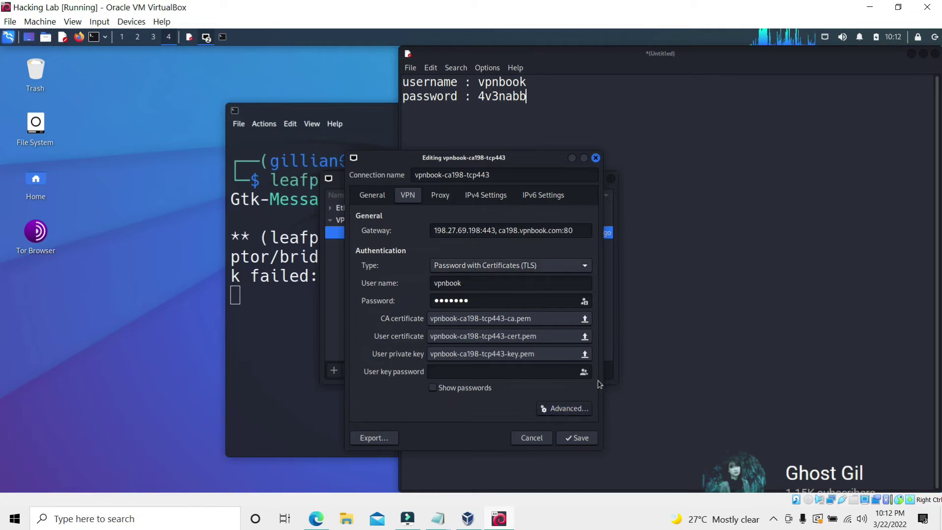
{"action": "left_click", "coordinate": [577, 438]}
{"action": "left_click", "coordinate": [611, 179]}
Bring up the host Notepad and delete the old note text
{"action": "left_click_drag", "start_coordinate": [579, 54], "coordinate": [479, 55]}
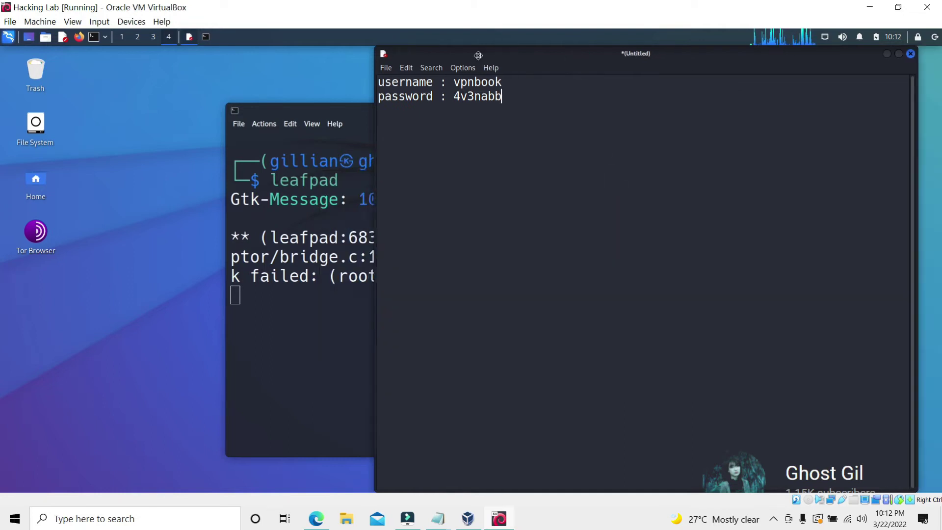
{"action": "mouse_move", "coordinate": [437, 519]}
{"action": "left_click", "coordinate": [422, 486]}
{"action": "left_click_drag", "start_coordinate": [420, 111], "coordinate": [214, 97]}
{"action": "key", "text": "BackSpace"}
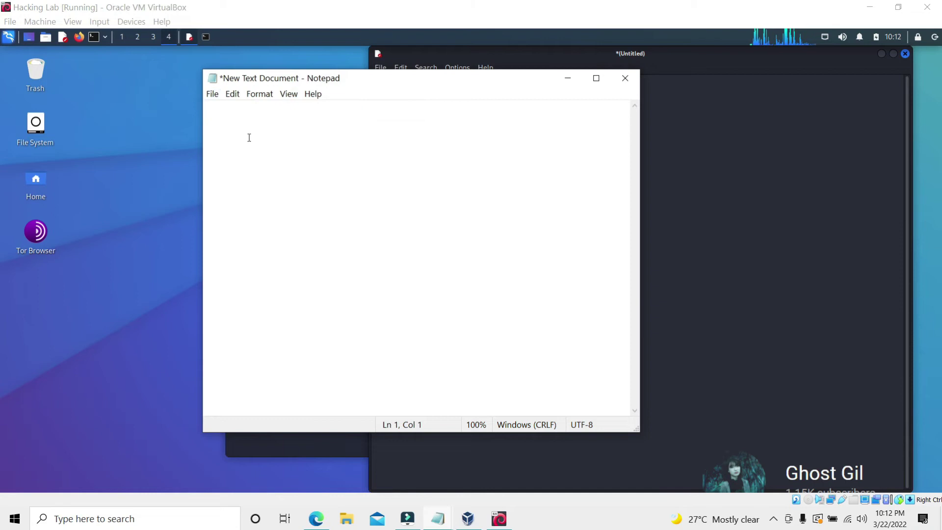
Note that two VPNs can't run at once, then minimize Notepad and Leafpad
{"action": "type", "text": "now i see the problem, w"}
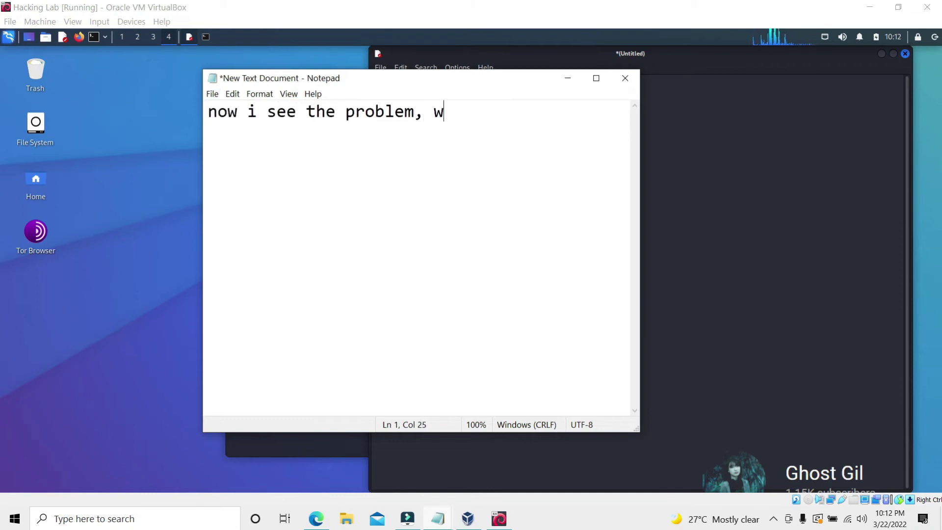
{"action": "type", "text": "e cannot usexecute two"}
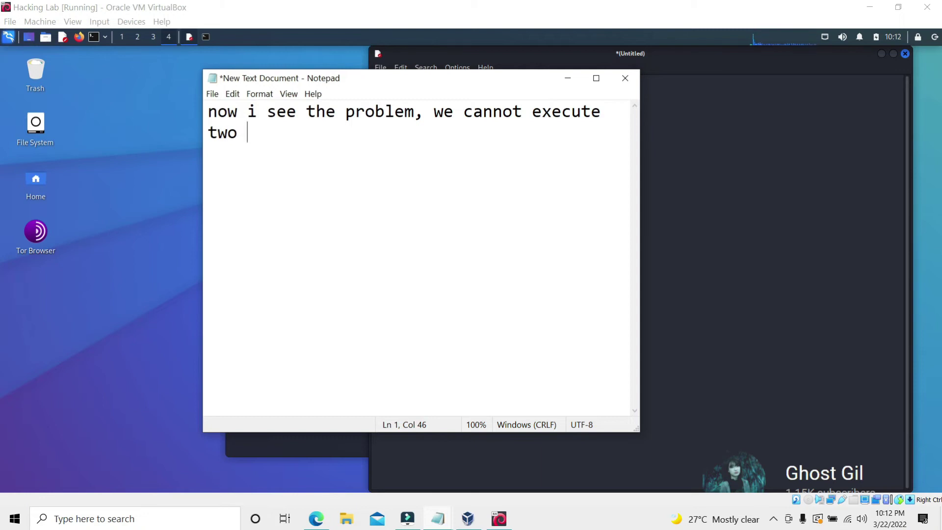
{"action": "type", "text": "vpn in the same time"}
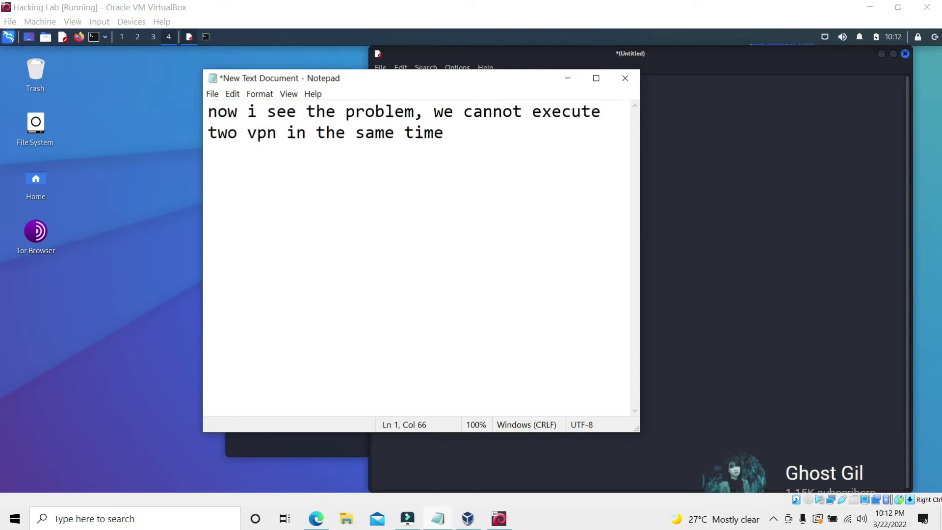
{"action": "type", "text": "... so we already run the vpn i"}
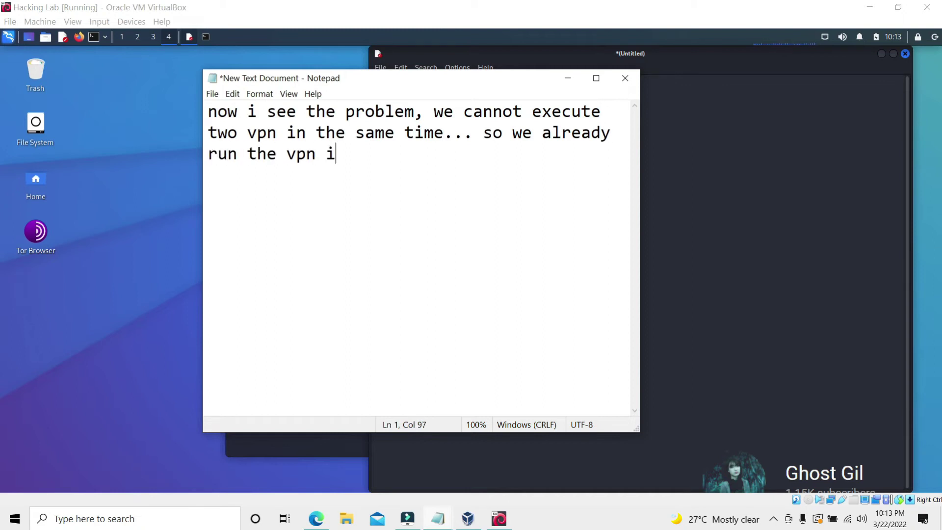
{"action": "type", "text": "n the "}
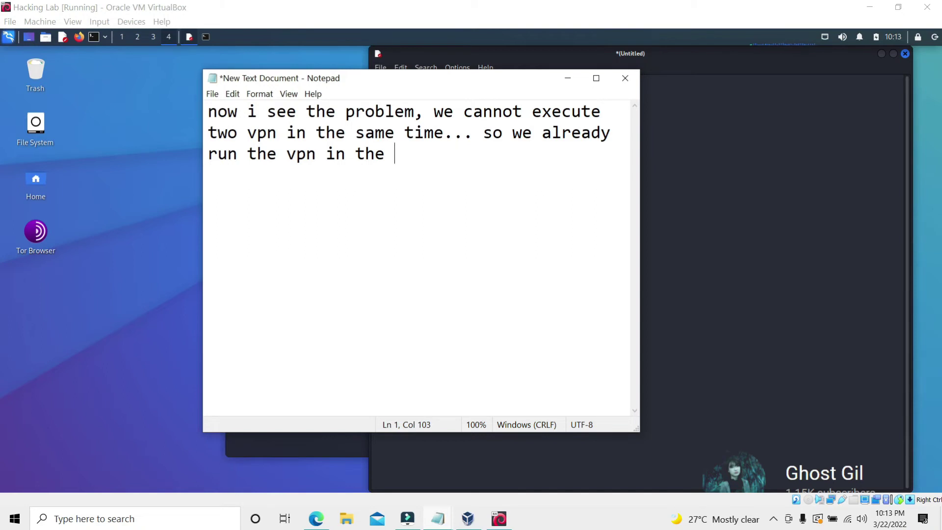
{"action": "type", "text": "gpu settings"}
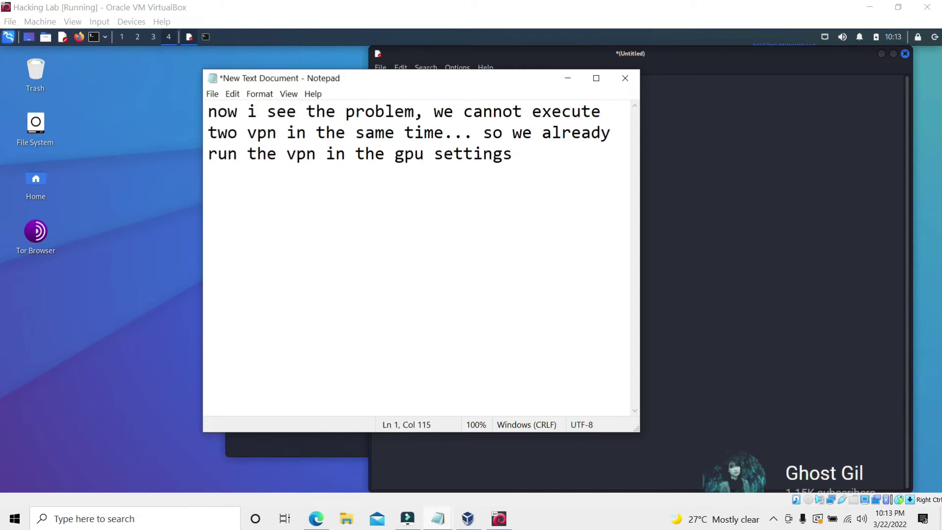
{"action": "left_click", "coordinate": [568, 78]}
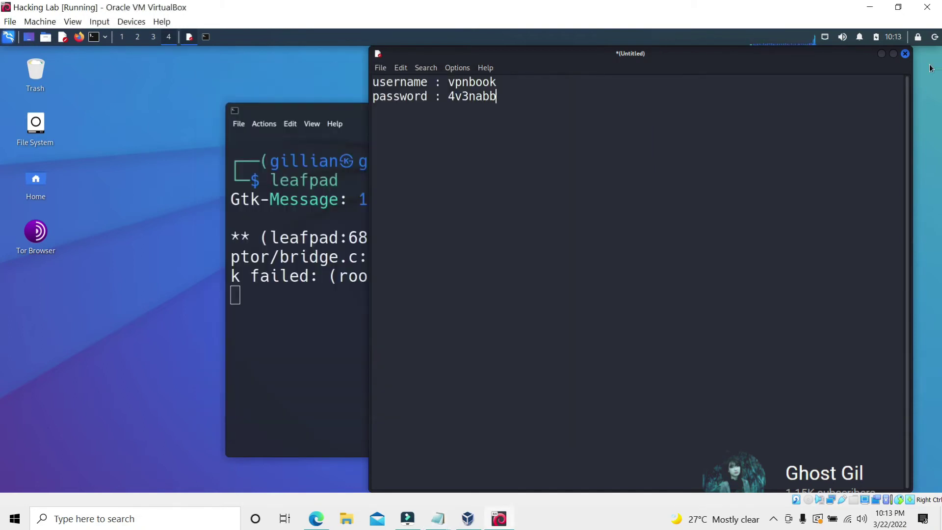
{"action": "left_click", "coordinate": [881, 53]}
Add 'and already established means we are now using vpn' to the notes, then minimize them
{"action": "left_click", "coordinate": [824, 37]}
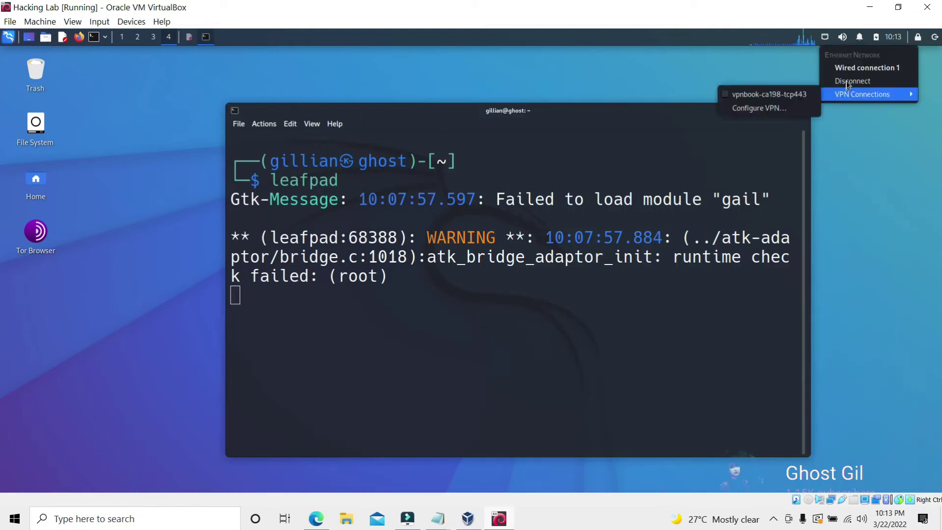
{"action": "left_click", "coordinate": [505, 101]}
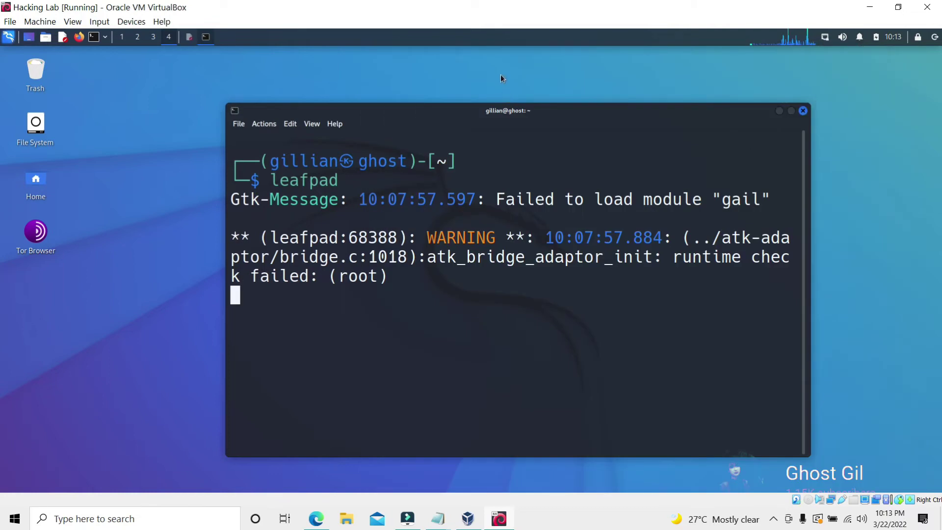
{"action": "mouse_move", "coordinate": [437, 518]}
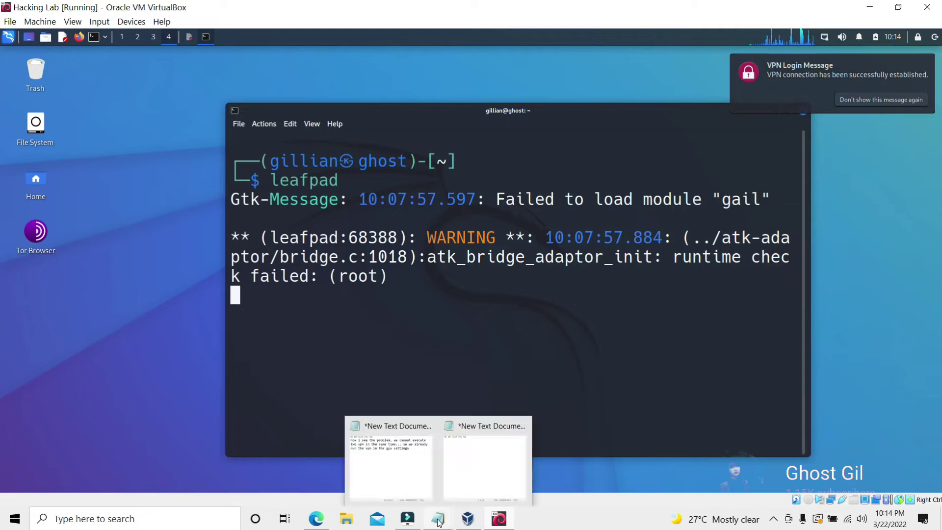
{"action": "left_click", "coordinate": [392, 463]}
{"action": "type", "text": "and already established means "}
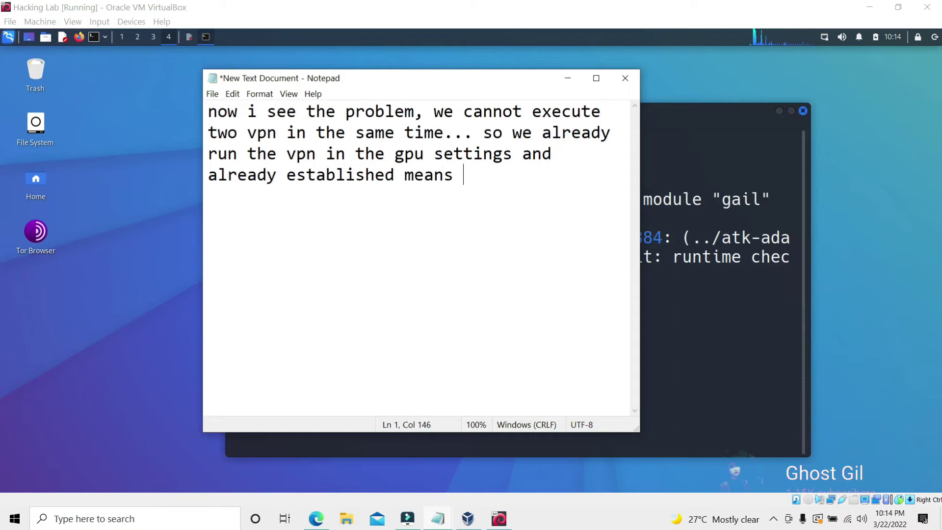
{"action": "type", "text": "we are now using vpn"}
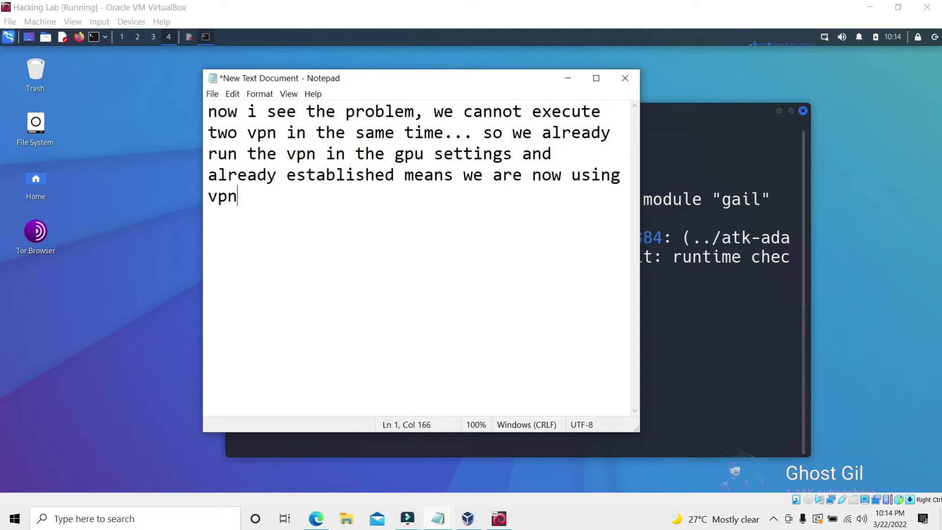
{"action": "left_click", "coordinate": [568, 78]}
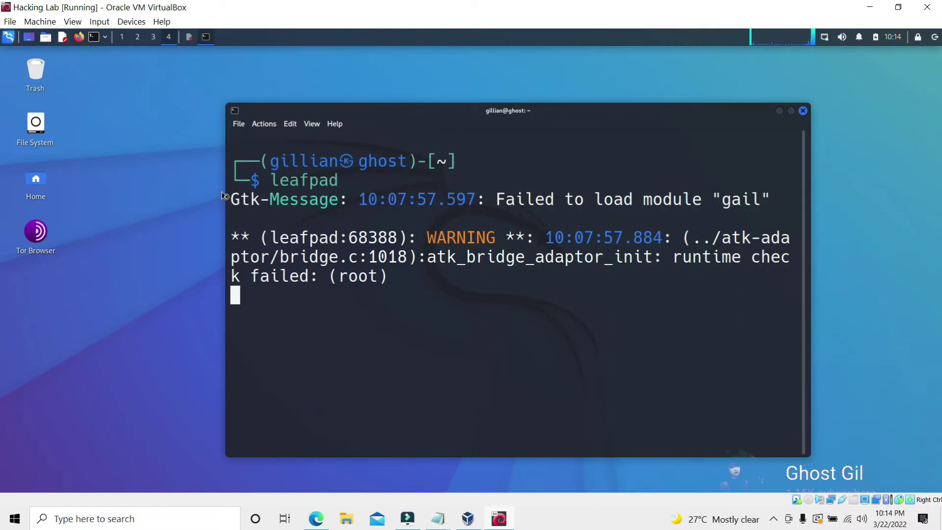
Close the Leafpad credentials note without saving
{"action": "left_click", "coordinate": [189, 37]}
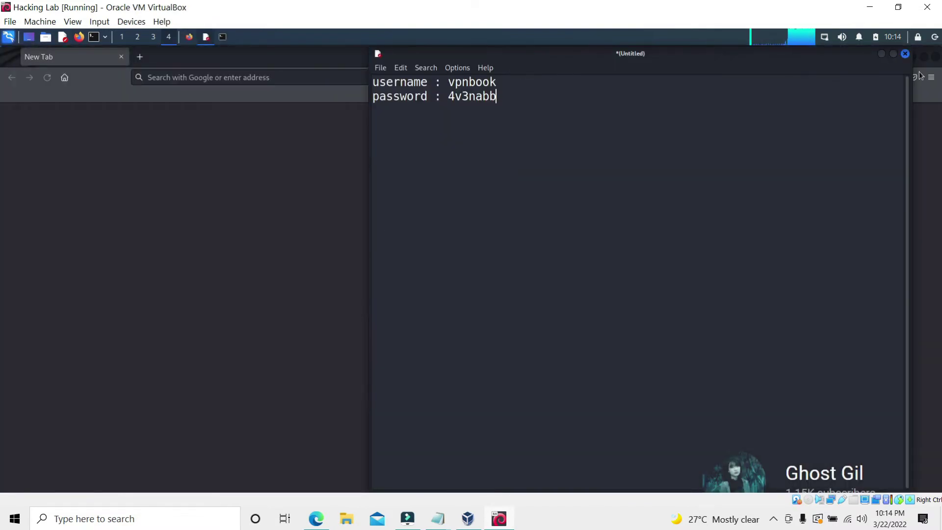
{"action": "left_click", "coordinate": [905, 53]}
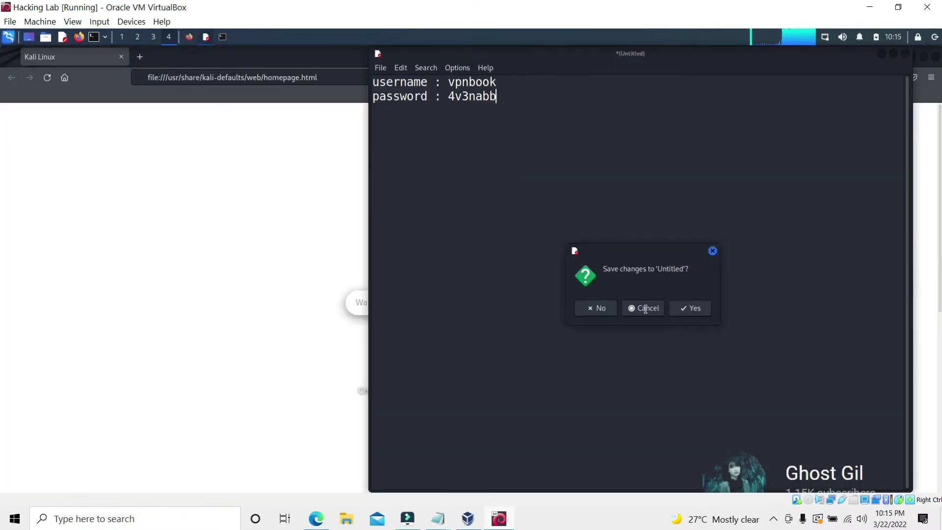
{"action": "left_click", "coordinate": [597, 307]}
Search 'dns leak test' and check the reported IP 198.27.69.198 and United States location
{"action": "left_click", "coordinate": [340, 76]}
{"action": "key", "text": "BackSpace"}
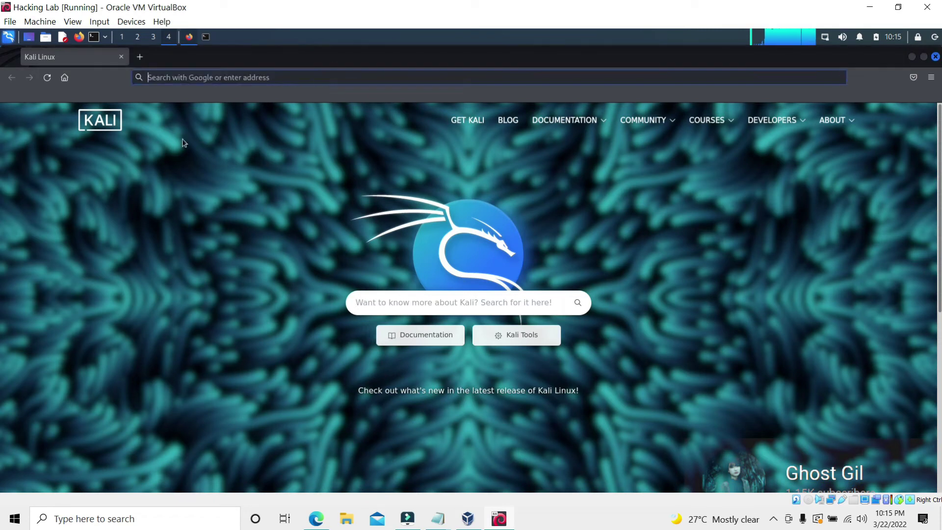
{"action": "type", "text": "dns leak test"}
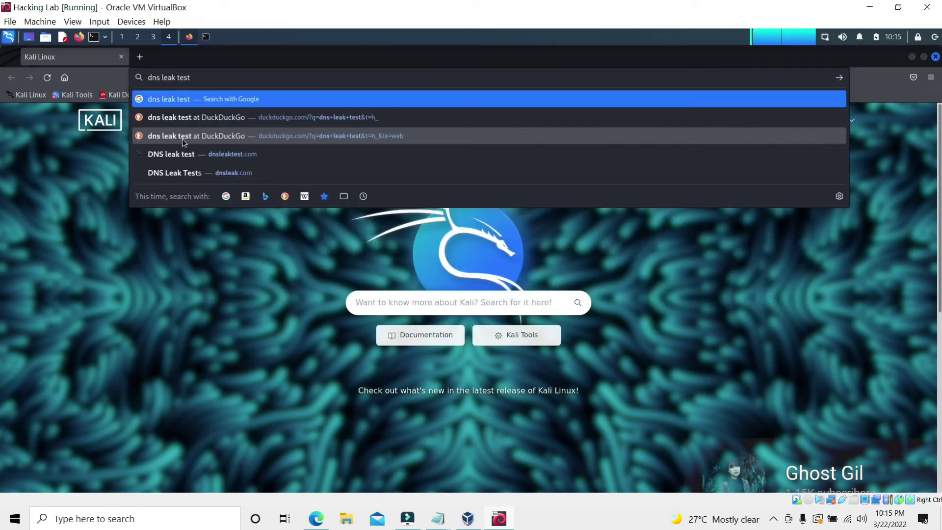
{"action": "key", "text": "Return"}
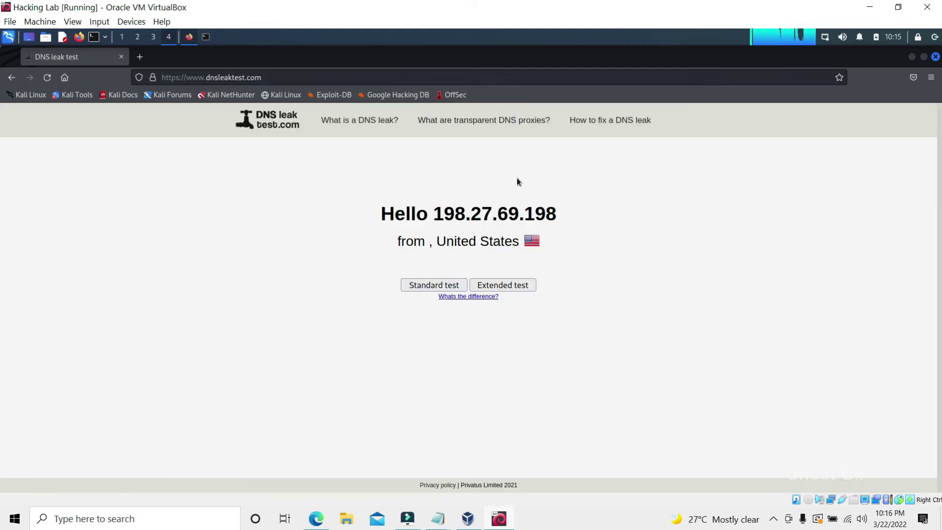
{"action": "left_click_drag", "start_coordinate": [434, 212], "coordinate": [574, 216]}
{"action": "left_click_drag", "start_coordinate": [449, 240], "coordinate": [289, 253]}
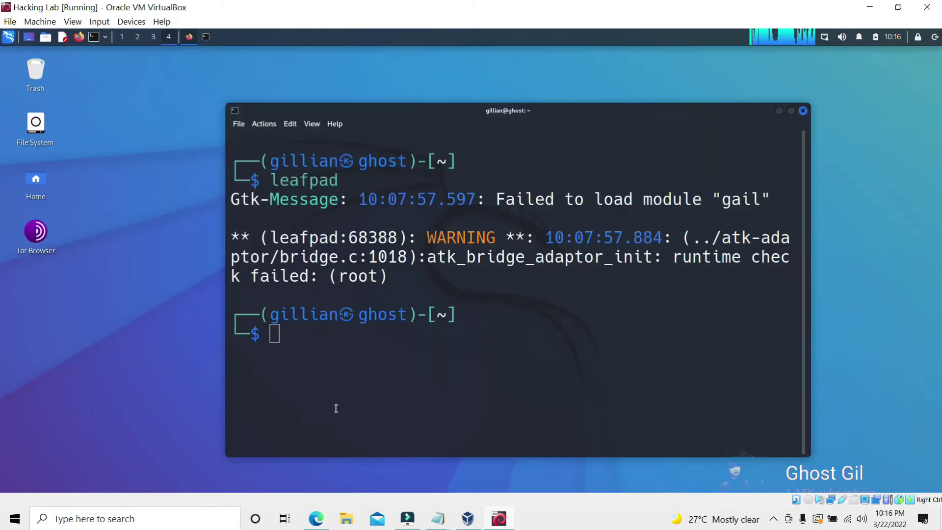
Run sudo service NetworkManager restart in the Kali terminal
{"action": "type", "text": "sudo ser"}
{"action": "key", "text": "Right"}
{"action": "key", "text": "Return"}
{"action": "key", "text": "Return"}
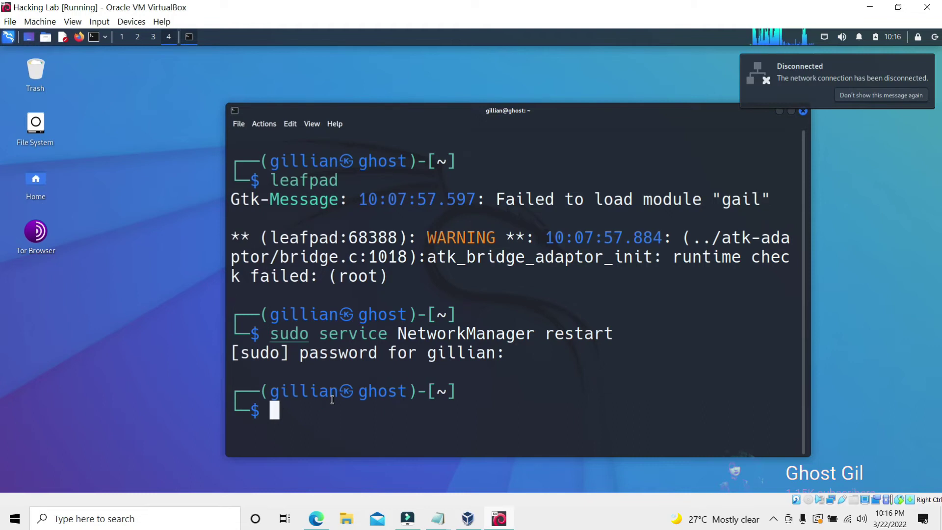
Search 'dns leak test' from the Firefox address bar
{"action": "left_click", "coordinate": [828, 41]}
{"action": "left_click", "coordinate": [859, 67]}
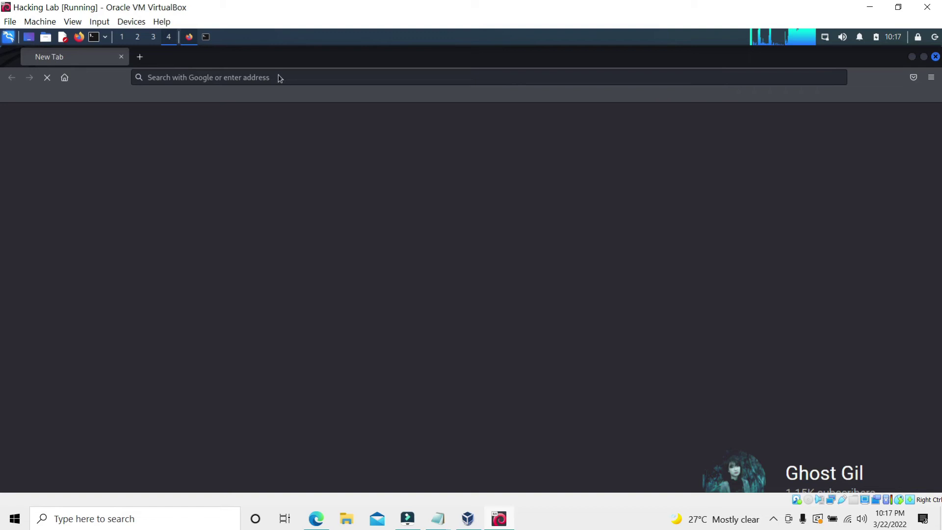
{"action": "left_click", "coordinate": [273, 82]}
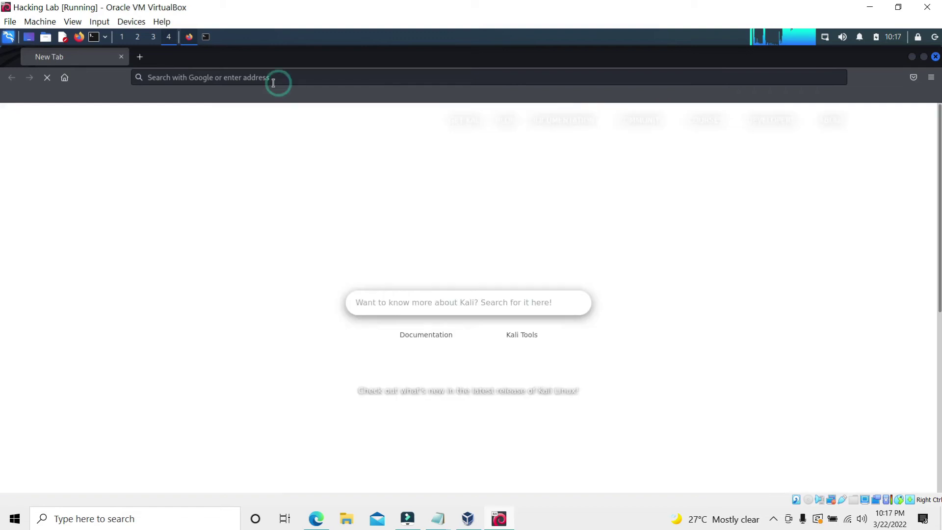
{"action": "left_click", "coordinate": [328, 79]}
{"action": "key", "text": "BackSpace"}
{"action": "key", "text": "BackSpace"}
{"action": "key", "text": "BackSpace"}
{"action": "key", "text": "BackSpace"}
{"action": "key", "text": "BackSpace"}
{"action": "key", "text": "BackSpace"}
{"action": "key", "text": "BackSpace"}
{"action": "key", "text": "BackSpace"}
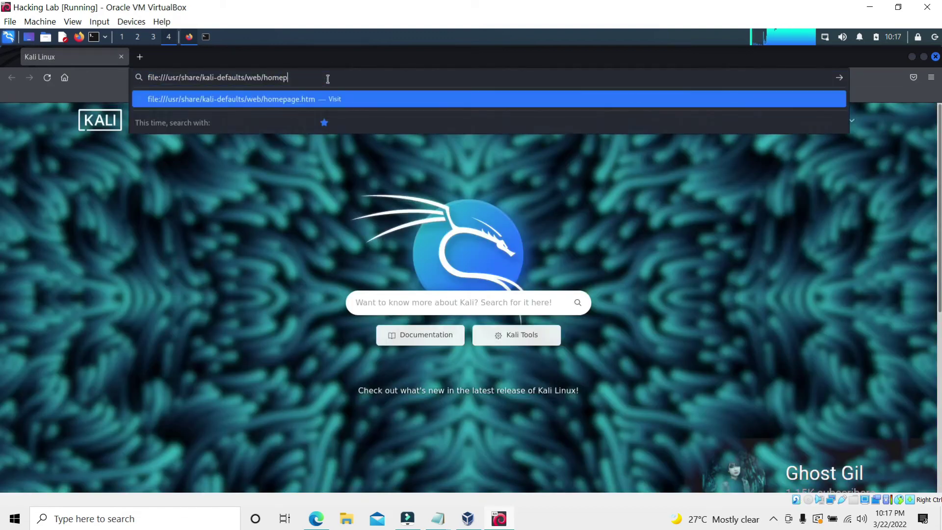
{"action": "key", "text": "BackSpace"}
{"action": "key", "text": "BackSpace"}
{"action": "key", "text": "BackSpace"}
{"action": "key", "text": "BackSpace"}
{"action": "key", "text": "BackSpace"}
{"action": "key", "text": "BackSpace"}
{"action": "key", "text": "BackSpace"}
{"action": "key", "text": "BackSpace"}
{"action": "key", "text": "BackSpace"}
{"action": "key", "text": "BackSpace"}
{"action": "key", "text": "BackSpace"}
{"action": "key", "text": "BackSpace"}
{"action": "key", "text": "BackSpace"}
{"action": "key", "text": "BackSpace"}
{"action": "key", "text": "BackSpace"}
{"action": "key", "text": "BackSpace"}
{"action": "key", "text": "BackSpace"}
{"action": "key", "text": "BackSpace"}
{"action": "key", "text": "BackSpace"}
{"action": "key", "text": "BackSpace"}
{"action": "type", "text": "dns"}
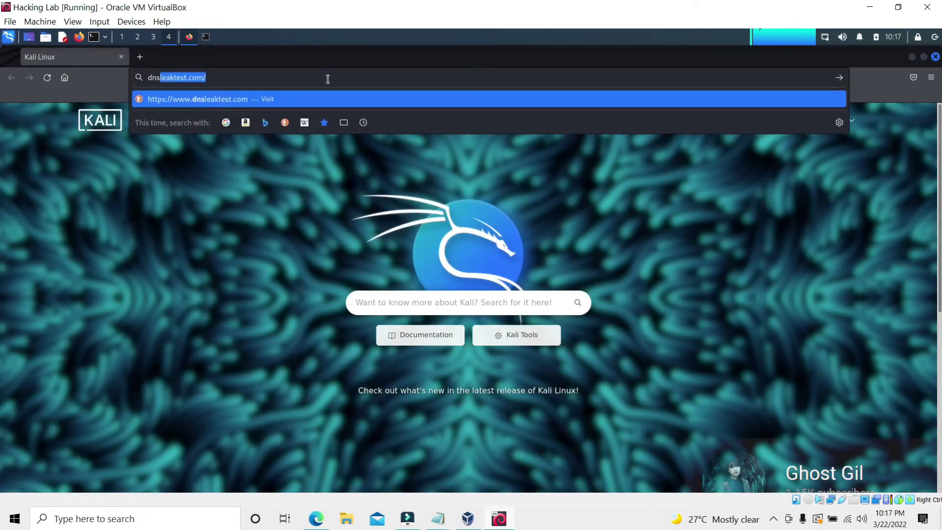
{"action": "type", "text": " leak test"}
{"action": "key", "text": "Return"}
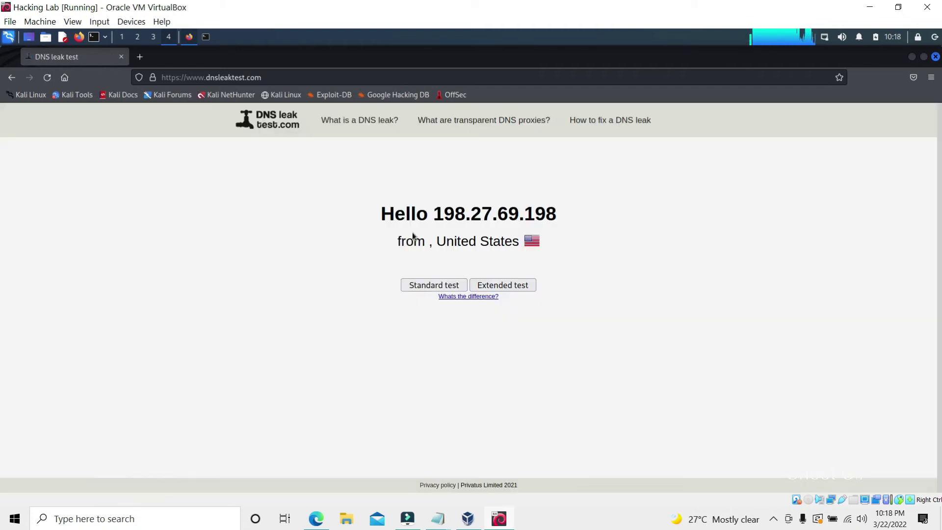
Run the dnsleaktest.com Standard test, showing two OVH servers in Montreal, then close Firefox
{"action": "double_click", "coordinate": [432, 213]}
{"action": "left_click", "coordinate": [618, 219]}
{"action": "left_click", "coordinate": [422, 285]}
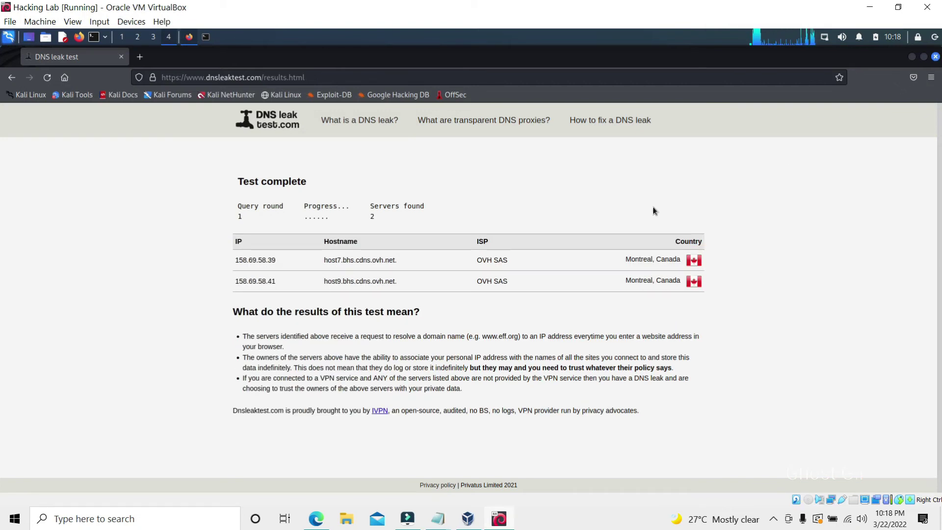
{"action": "key", "text": "ctrl+w"}
Open the VPN connections manager from the network tray
{"action": "left_click", "coordinate": [828, 40]}
{"action": "mouse_move", "coordinate": [853, 94]}
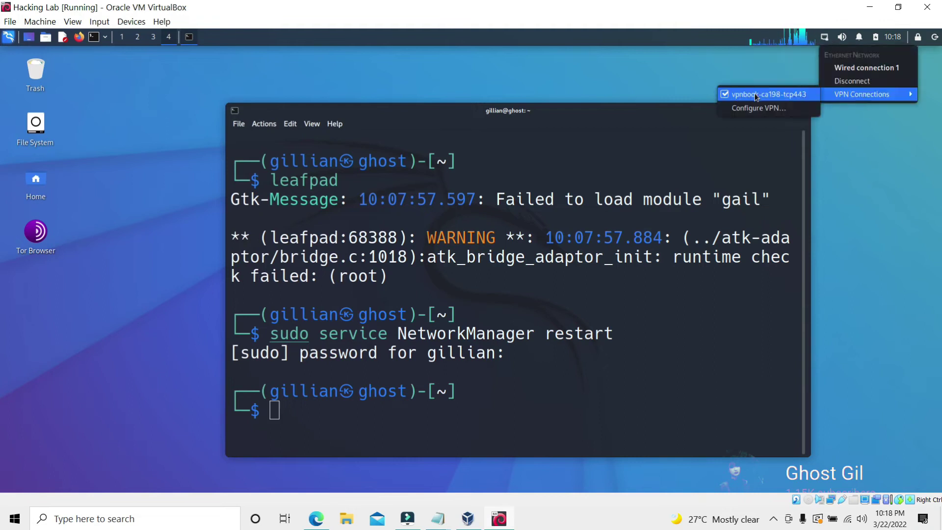
{"action": "left_click", "coordinate": [753, 107]}
Delete the vpnbook-ca198-tcp443 VPN connection
{"action": "left_click", "coordinate": [384, 238]}
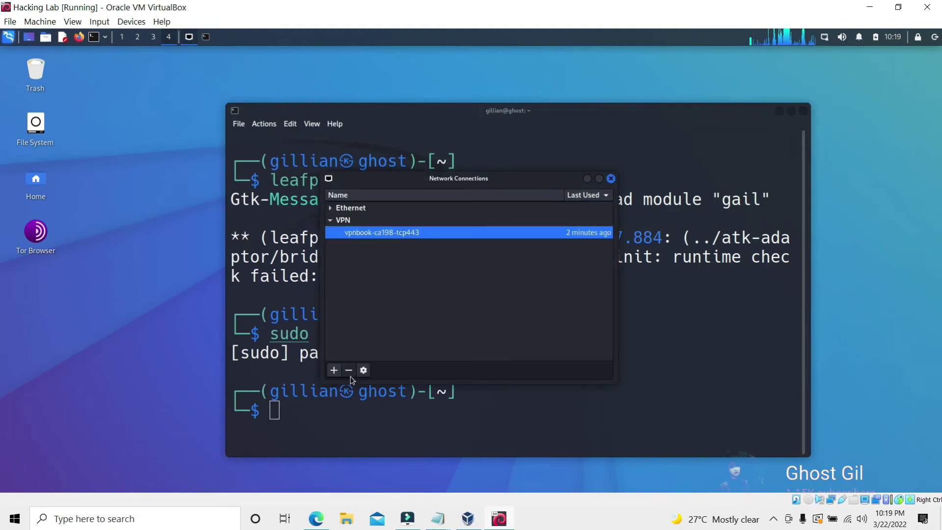
{"action": "left_click", "coordinate": [349, 369]}
{"action": "left_click", "coordinate": [479, 316]}
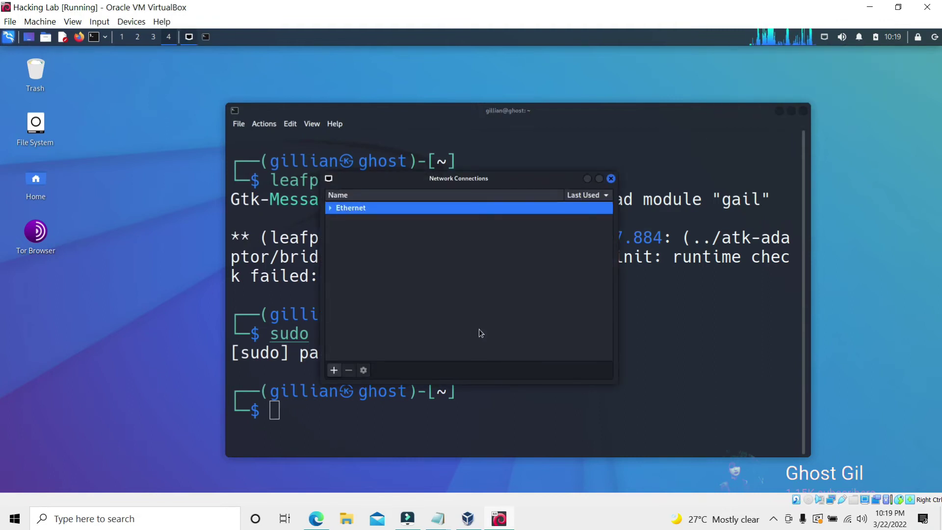
{"action": "left_click", "coordinate": [610, 178]}
Import vpnbook-ca198-tcp80.ovpn from the Configvpn folder as a new VPN connection
{"action": "left_click", "coordinate": [825, 36]}
{"action": "mouse_move", "coordinate": [854, 92]}
{"action": "left_click", "coordinate": [753, 92]}
{"action": "left_click", "coordinate": [489, 296]}
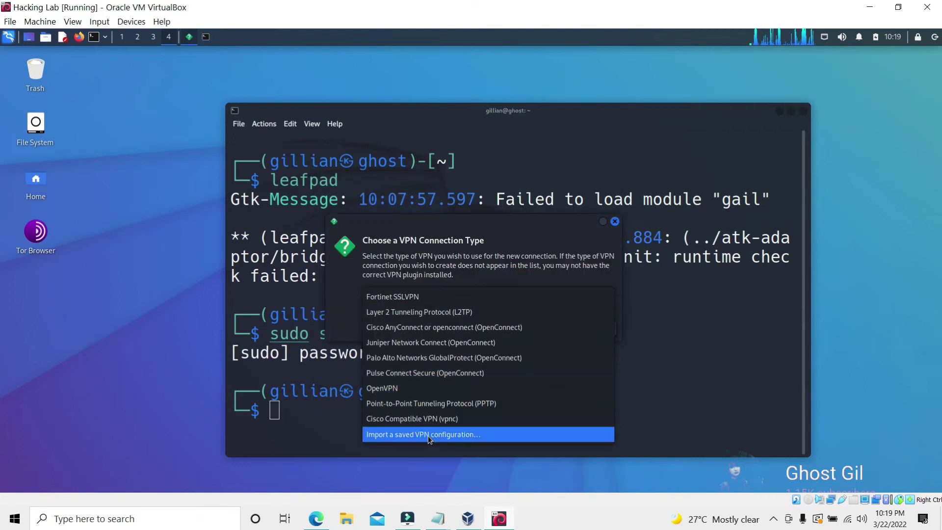
{"action": "left_click", "coordinate": [471, 434]}
{"action": "left_click", "coordinate": [590, 328]}
{"action": "left_click", "coordinate": [804, 112]}
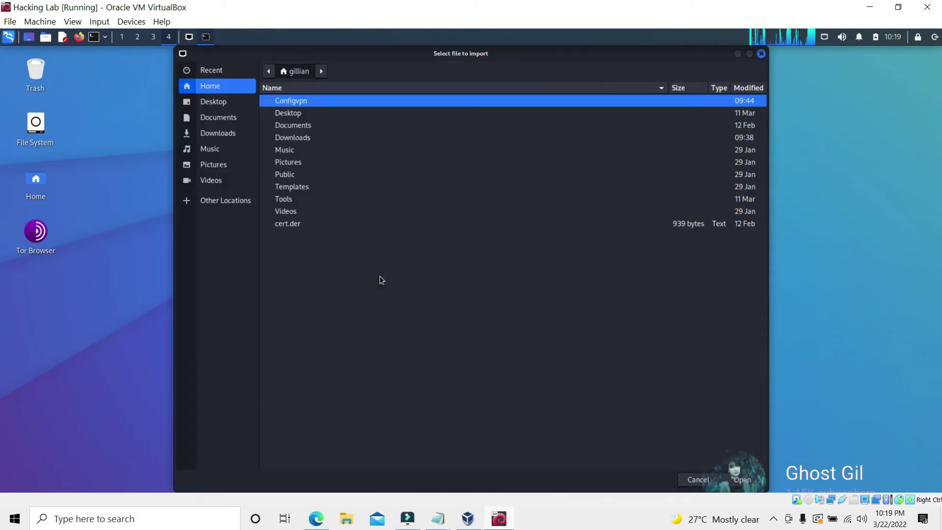
{"action": "left_click", "coordinate": [741, 477]}
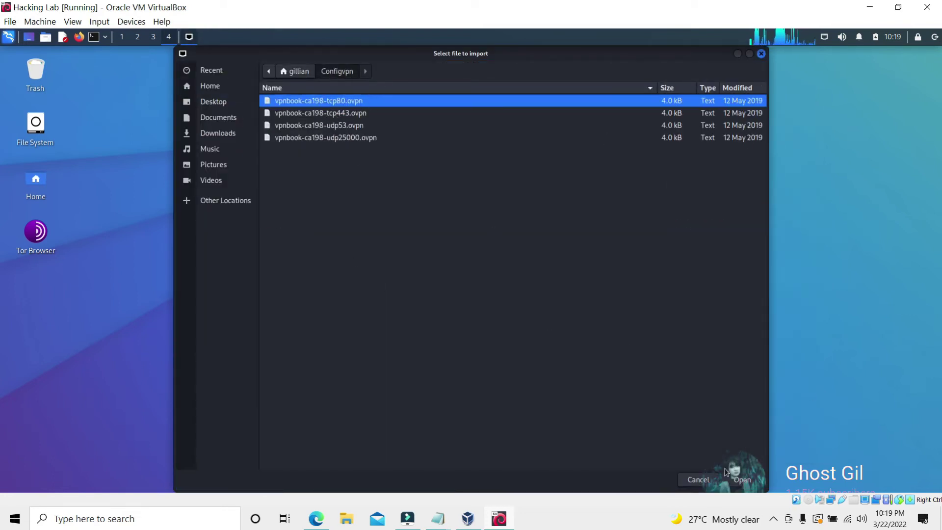
{"action": "key", "text": "Return"}
Enter the VPNBook username and password and save the connection
{"action": "left_click", "coordinate": [459, 260]}
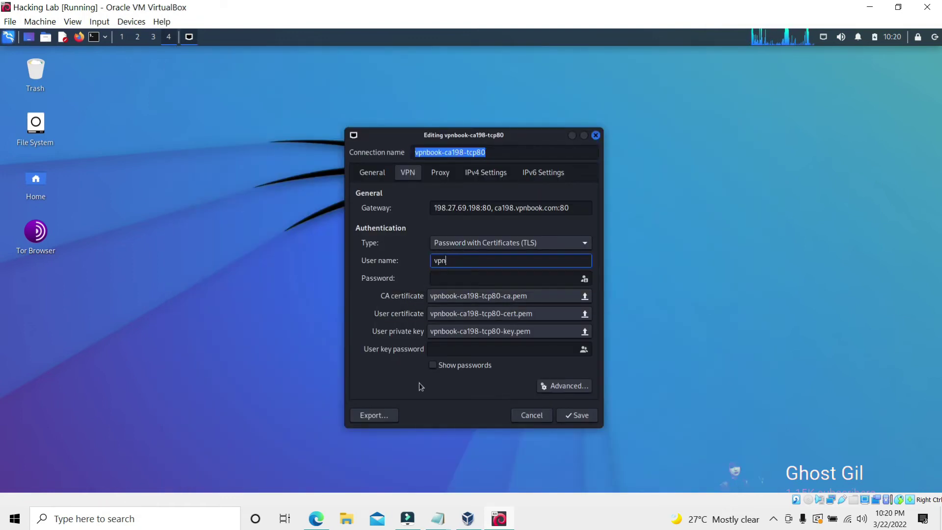
{"action": "left_click", "coordinate": [458, 277]}
{"action": "type", "text": "e"}
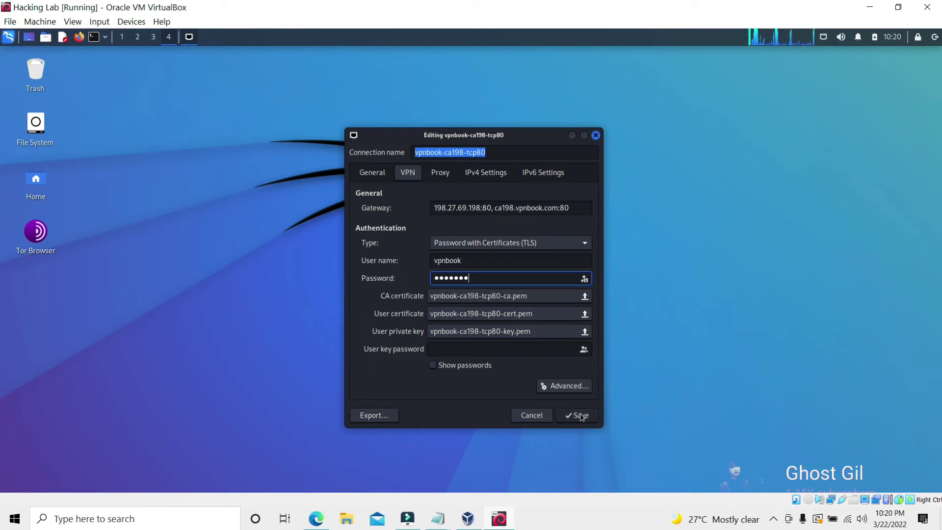
{"action": "left_click", "coordinate": [577, 415]}
Connect to the imported vpnbook-ca198-tcp80 VPN from the network menu
{"action": "left_click", "coordinate": [823, 39]}
{"action": "mouse_move", "coordinate": [863, 93]}
{"action": "left_click", "coordinate": [767, 93]}
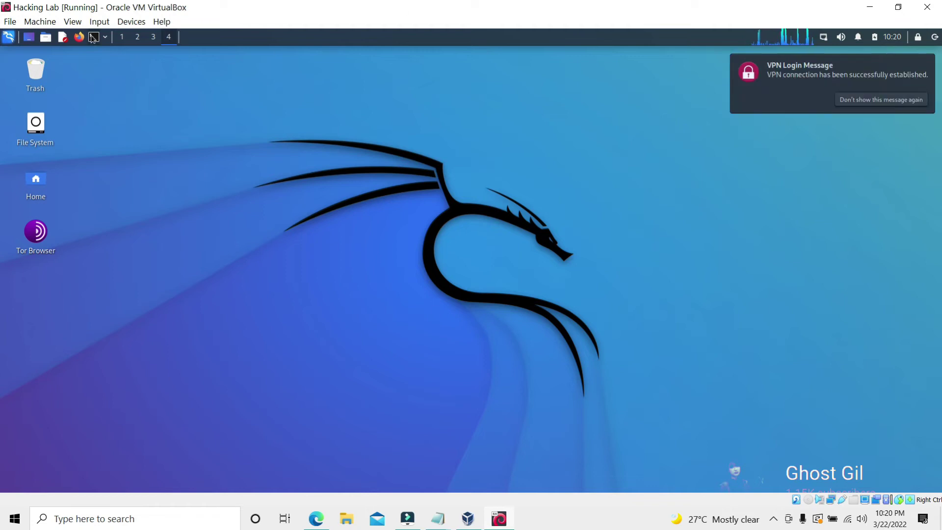
Restart NetworkManager with sudo in a new terminal
{"action": "key", "text": "ctrl+alt+t"}
{"action": "type", "text": "sudo"}
{"action": "key", "text": "Right"}
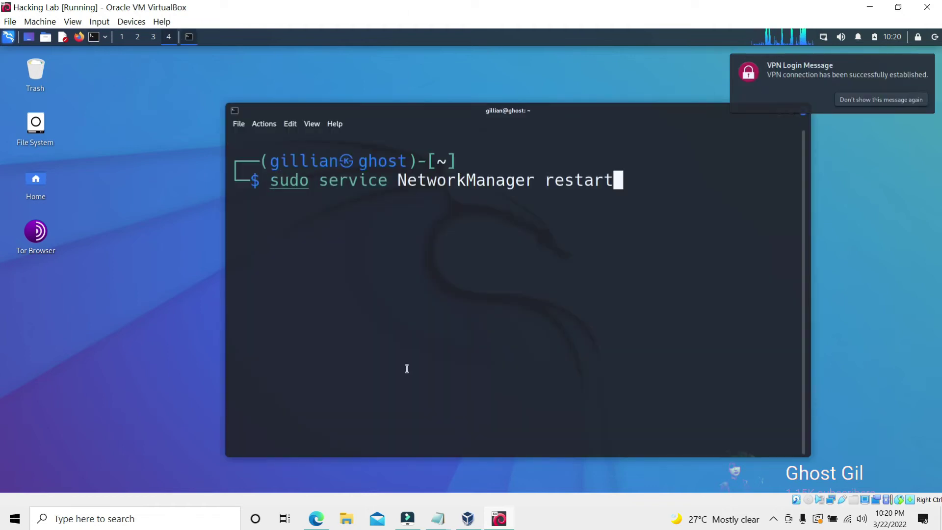
{"action": "key", "text": "Return"}
{"action": "key", "text": "Return"}
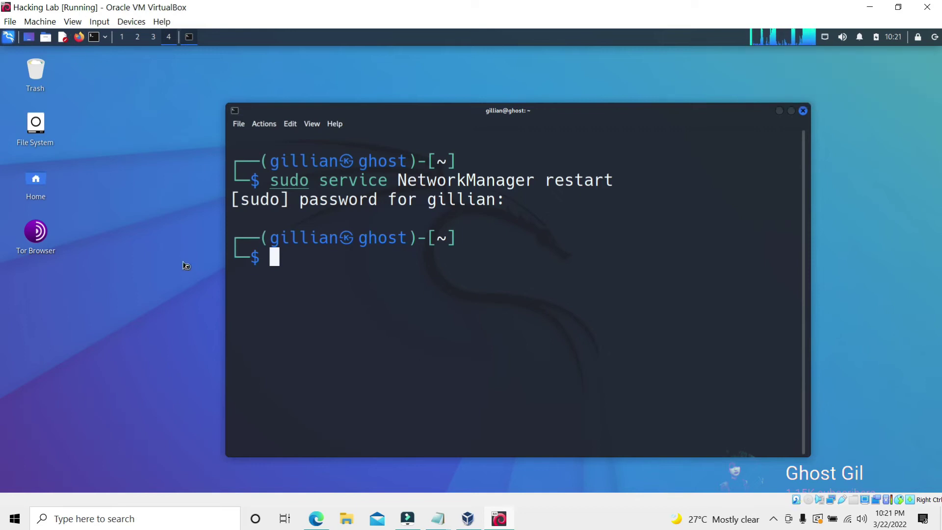
Search 'dns leak test' in a new browser window and open dnsleaktest.com to check the IP
{"action": "key", "text": "super+w"}
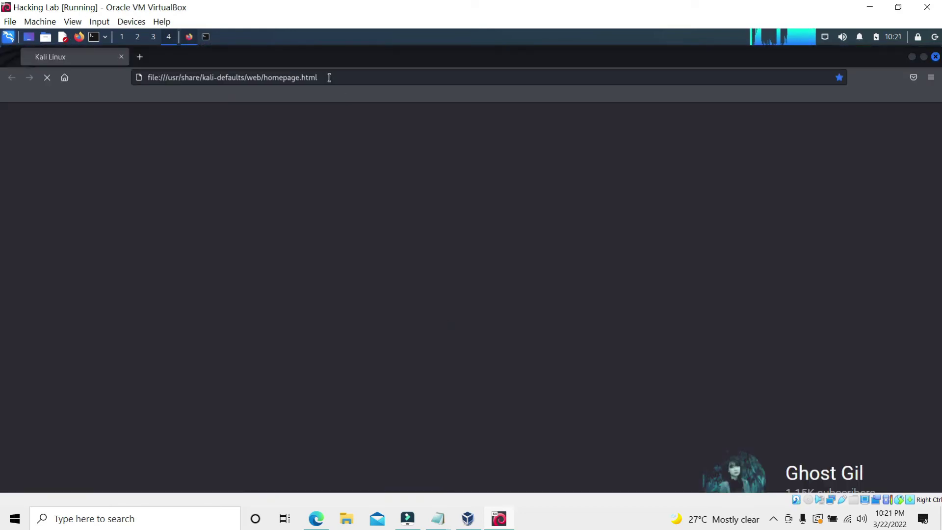
{"action": "type", "text": "dns leak test"}
{"action": "key", "text": "Return"}
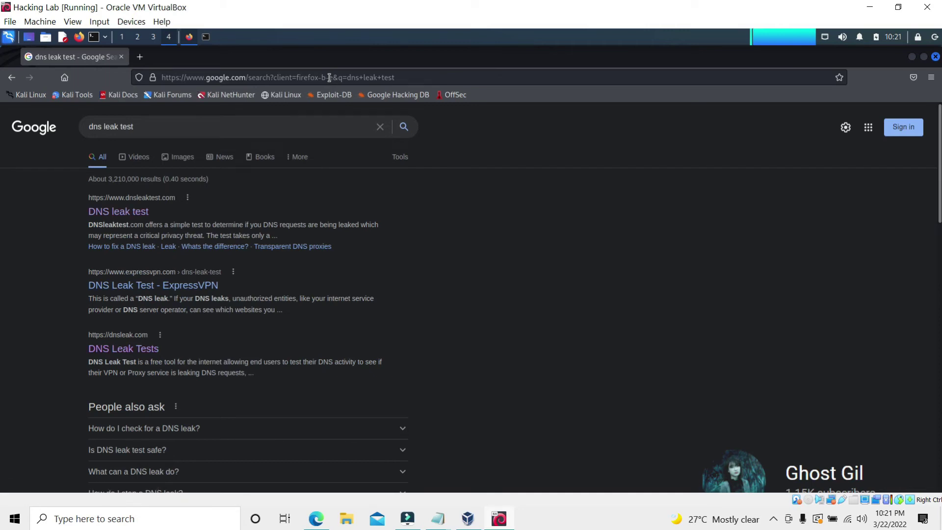
{"action": "left_click", "coordinate": [118, 211]}
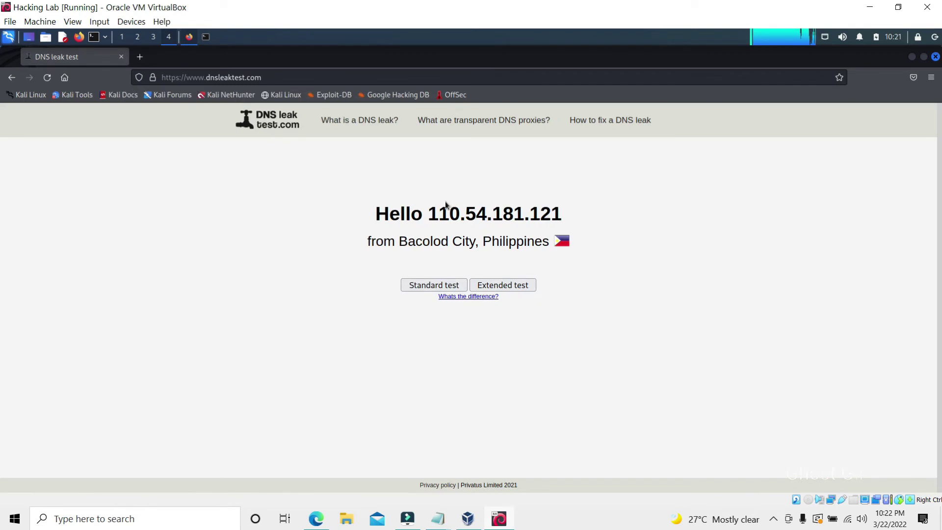
{"action": "left_click_drag", "start_coordinate": [428, 214], "coordinate": [561, 215]}
Run the Standard test, showing a Tarlac City, Philippines server, then close the browser
{"action": "left_click", "coordinate": [434, 285]}
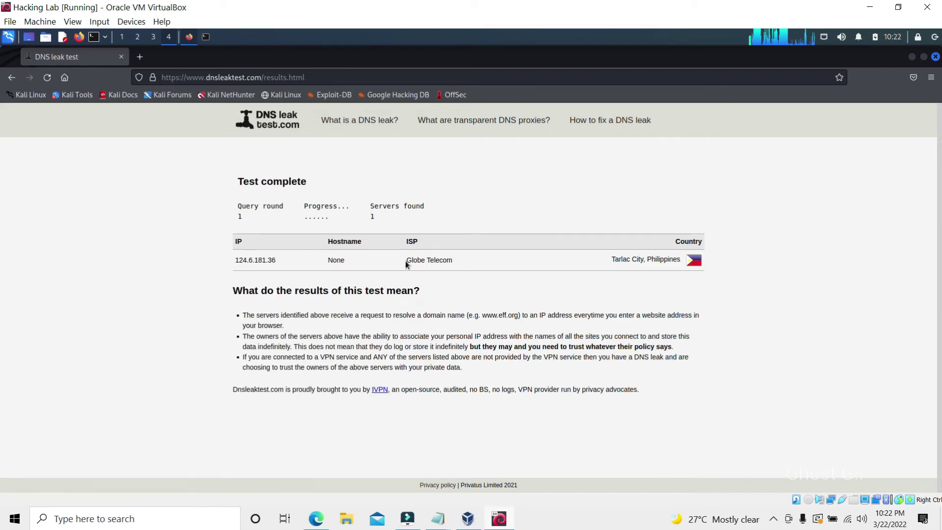
{"action": "triple_click", "coordinate": [636, 260]}
{"action": "left_click", "coordinate": [568, 260]}
{"action": "triple_click", "coordinate": [653, 260]}
{"action": "left_click", "coordinate": [713, 212]}
{"action": "left_click", "coordinate": [936, 56]}
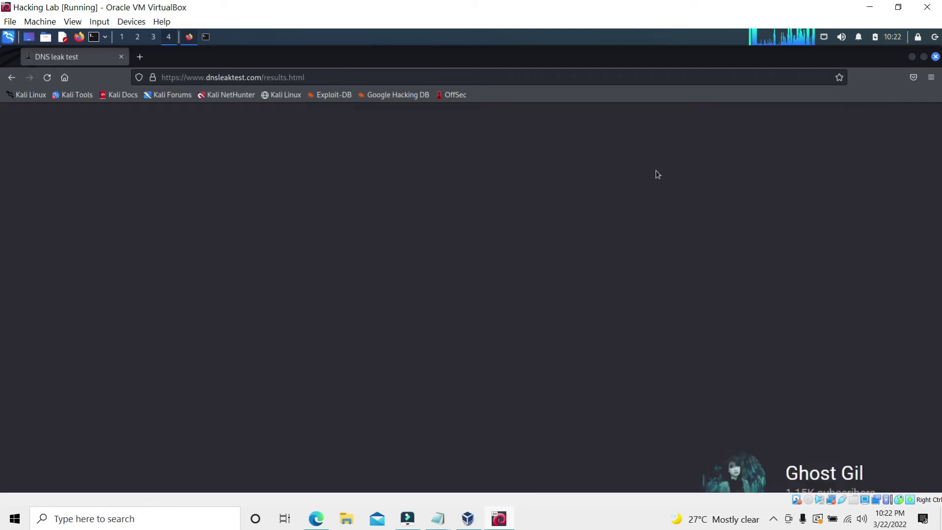
Delete the old vpnbook-ca198-tcp80 VPN in the network connections editor
{"action": "left_click", "coordinate": [824, 36]}
{"action": "left_click", "coordinate": [836, 98]}
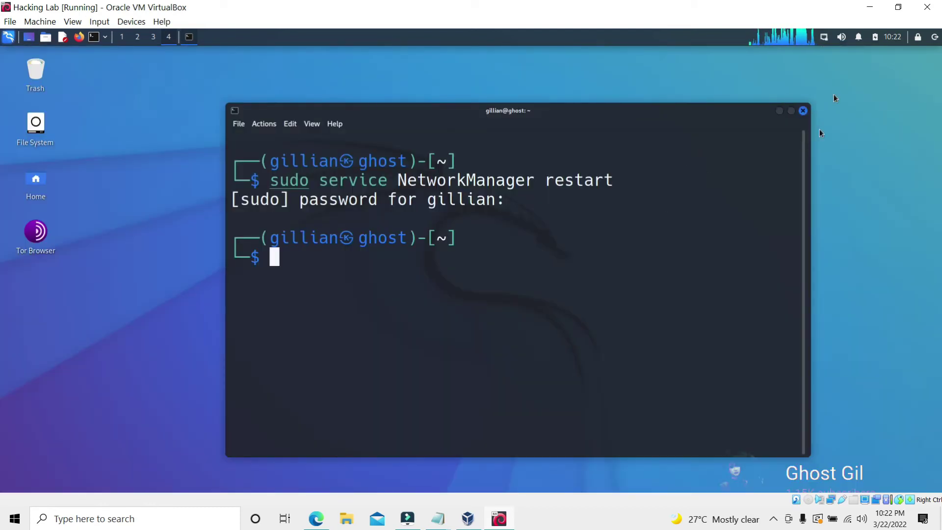
{"action": "left_click", "coordinate": [823, 37]}
{"action": "mouse_move", "coordinate": [873, 92]}
{"action": "left_click", "coordinate": [763, 90]}
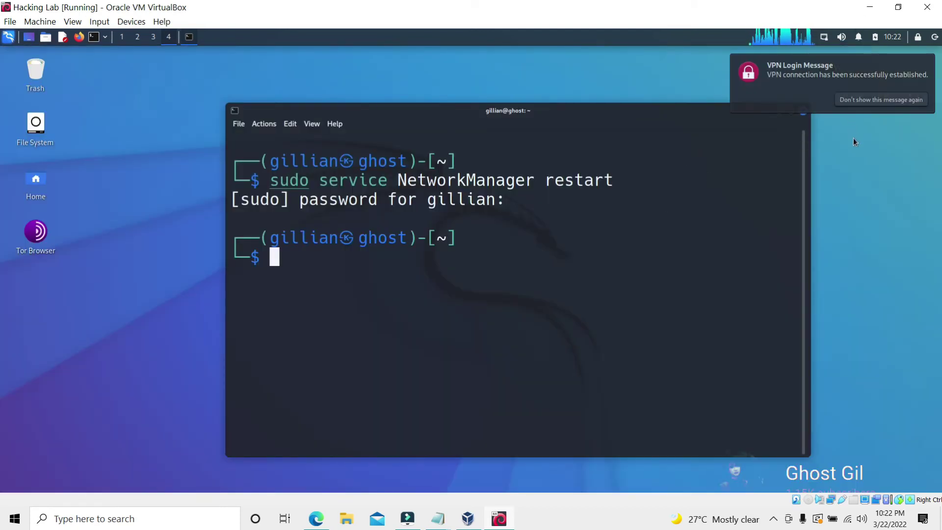
{"action": "left_click", "coordinate": [823, 37]}
{"action": "left_click", "coordinate": [765, 105]}
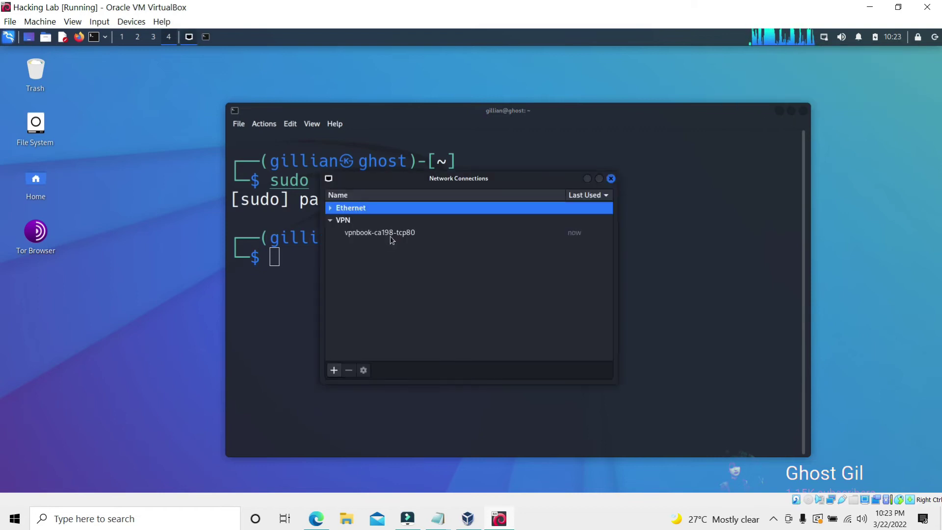
{"action": "left_click", "coordinate": [390, 233]}
{"action": "left_click", "coordinate": [349, 370]}
{"action": "left_click", "coordinate": [535, 311]}
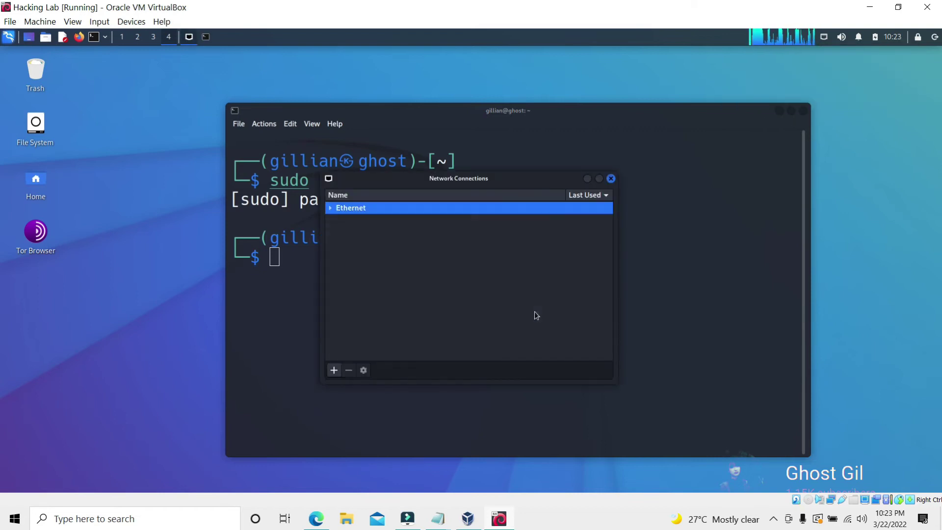
Start adding a new connection, then cancel and close the connections editor
{"action": "left_click", "coordinate": [335, 371]}
{"action": "left_click", "coordinate": [597, 300]}
{"action": "left_click", "coordinate": [682, 332]}
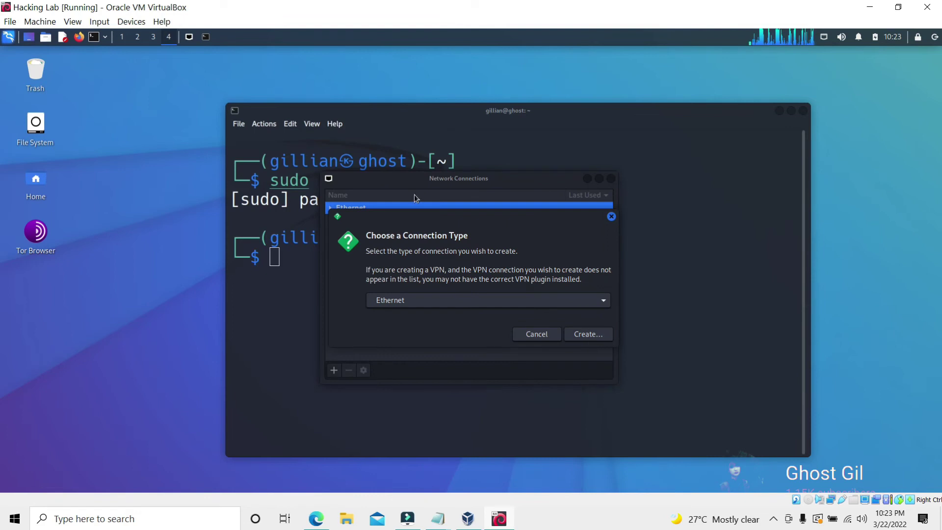
{"action": "left_click", "coordinate": [611, 216]}
{"action": "left_click", "coordinate": [611, 178]}
Import vpnbook-ca198-udp53.ovpn as a new VPN connection from a saved configuration
{"action": "left_click", "coordinate": [824, 36]}
{"action": "left_click", "coordinate": [739, 123]}
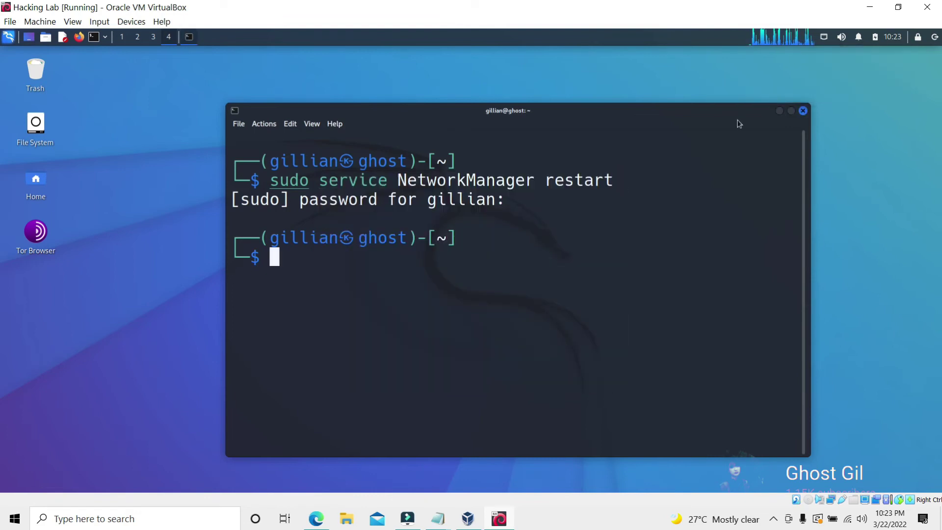
{"action": "left_click", "coordinate": [538, 295]}
{"action": "left_click", "coordinate": [539, 433]}
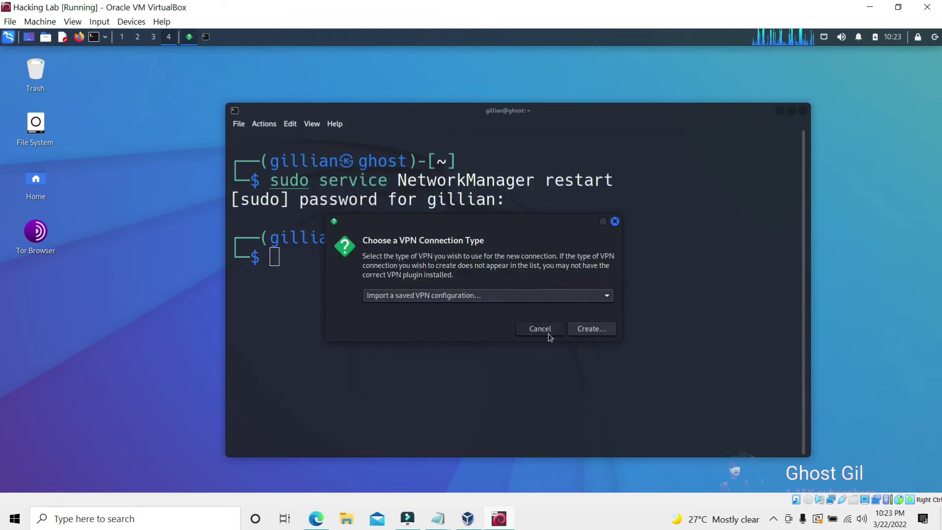
{"action": "key", "text": "Return"}
{"action": "key", "text": "Return"}
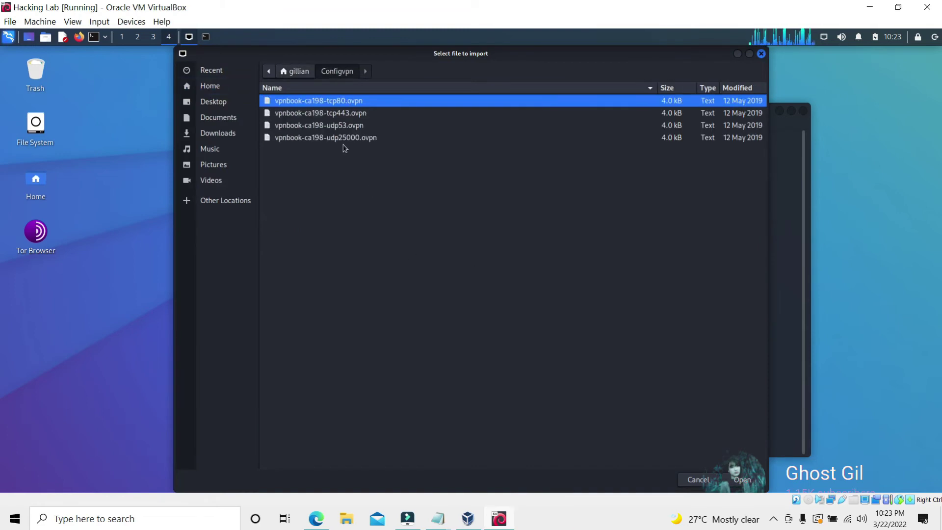
{"action": "left_click", "coordinate": [318, 125]}
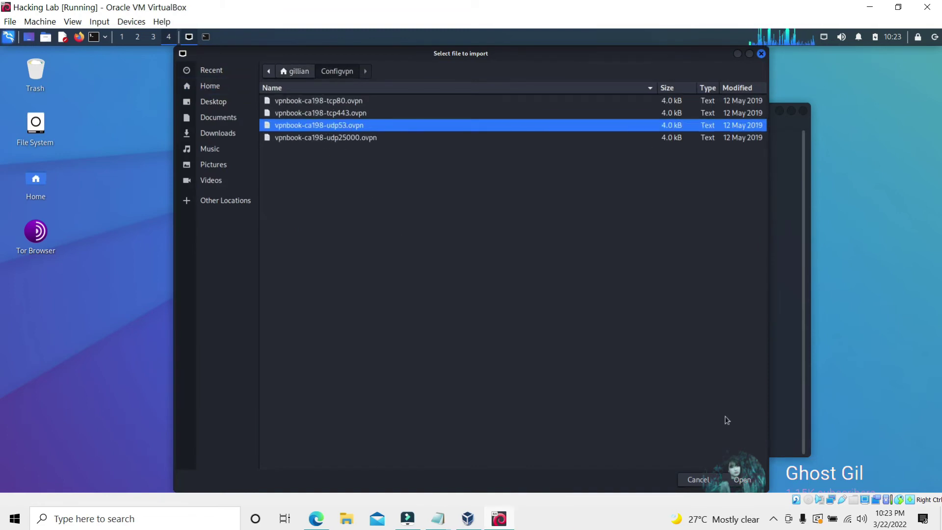
{"action": "key", "text": "Return"}
Enter the VPNBook username and password and save the udp53 VPN
{"action": "left_click", "coordinate": [458, 260]}
{"action": "type", "text": "vpnbook"}
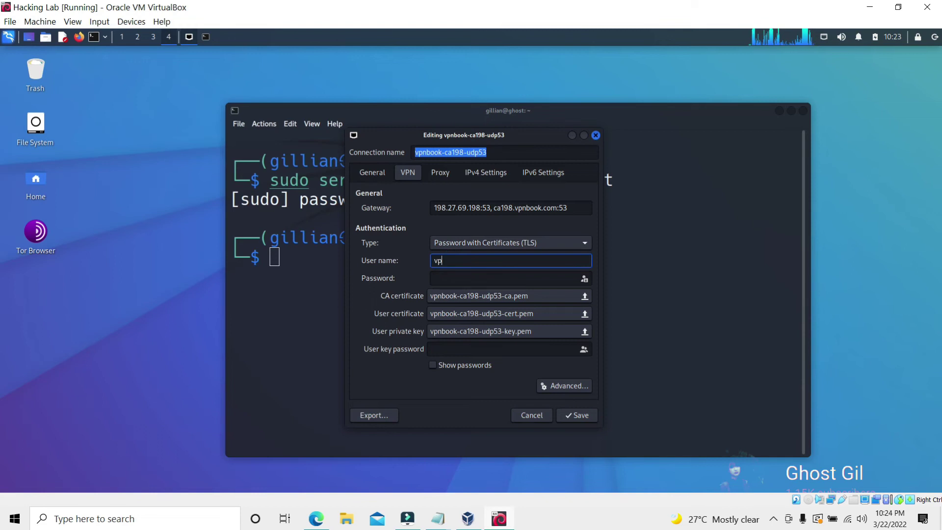
{"action": "left_click", "coordinate": [453, 281]}
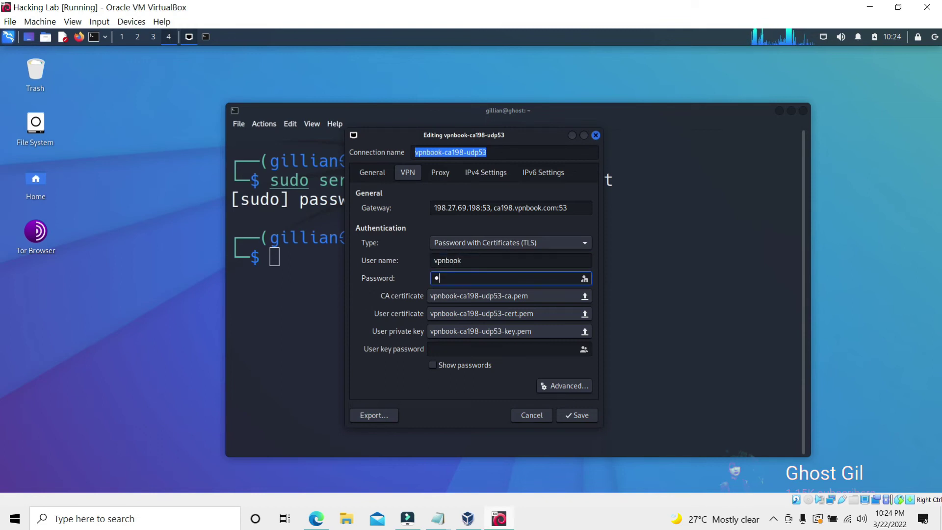
{"action": "left_click", "coordinate": [578, 415]}
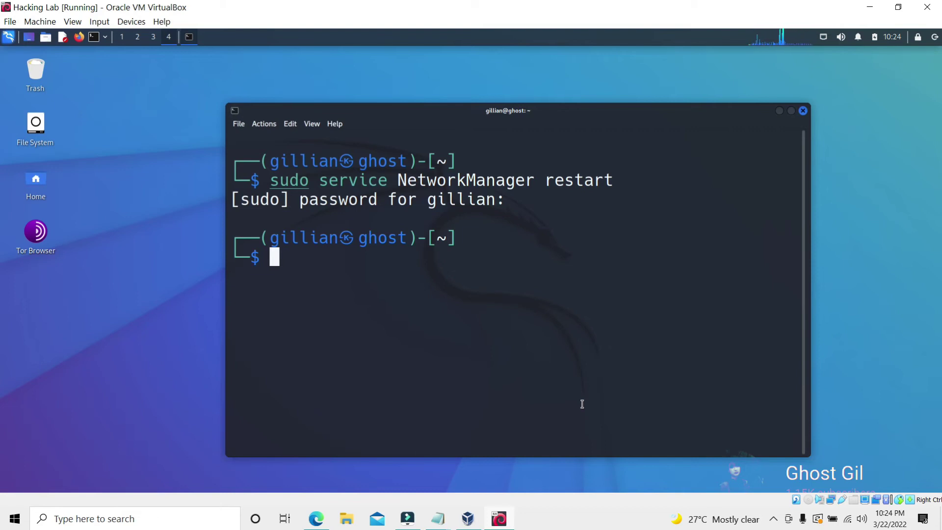
Connect the udp53 VPN and search 'dns leak test' in Firefox to check the servers
{"action": "left_click", "coordinate": [823, 36]}
{"action": "left_click", "coordinate": [765, 98]}
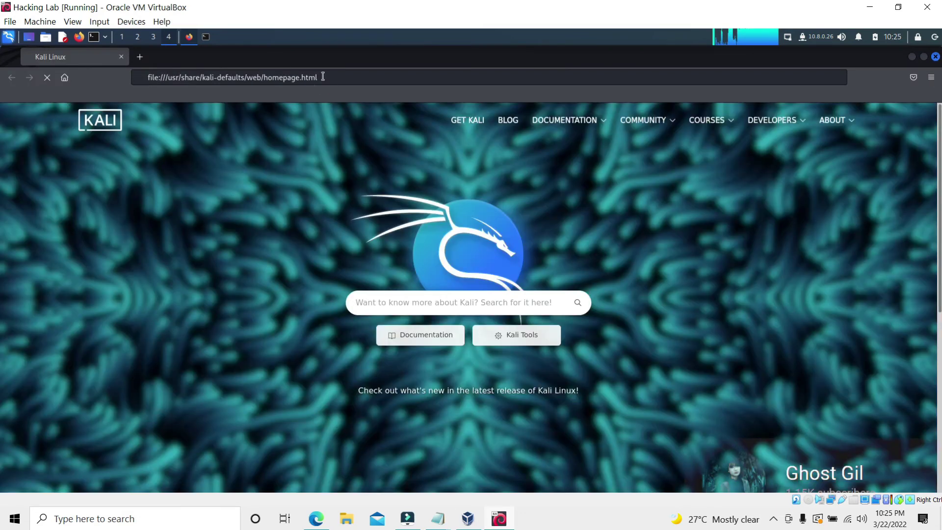
{"action": "left_click", "coordinate": [322, 77]}
{"action": "type", "text": "dns leak test"}
{"action": "key", "text": "Return"}
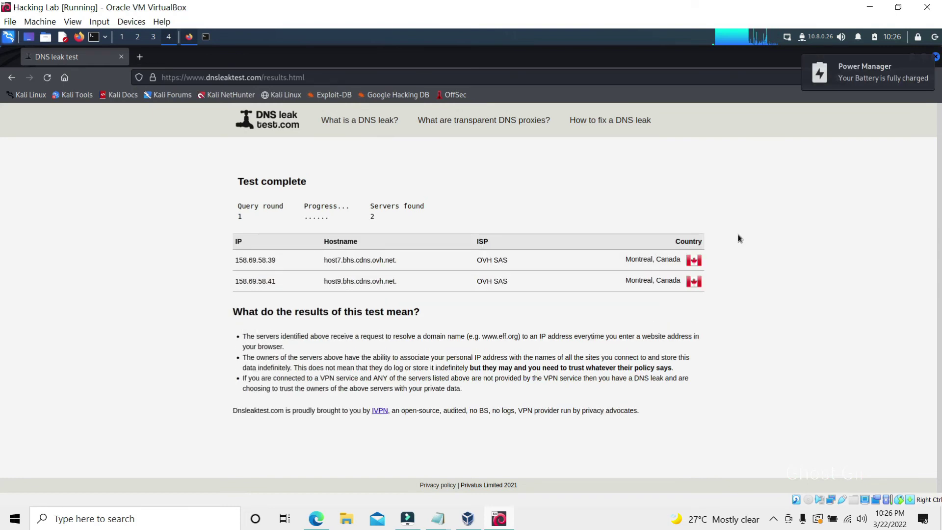
{"action": "left_click", "coordinate": [324, 78]}
{"action": "key", "text": "BackSpace"}
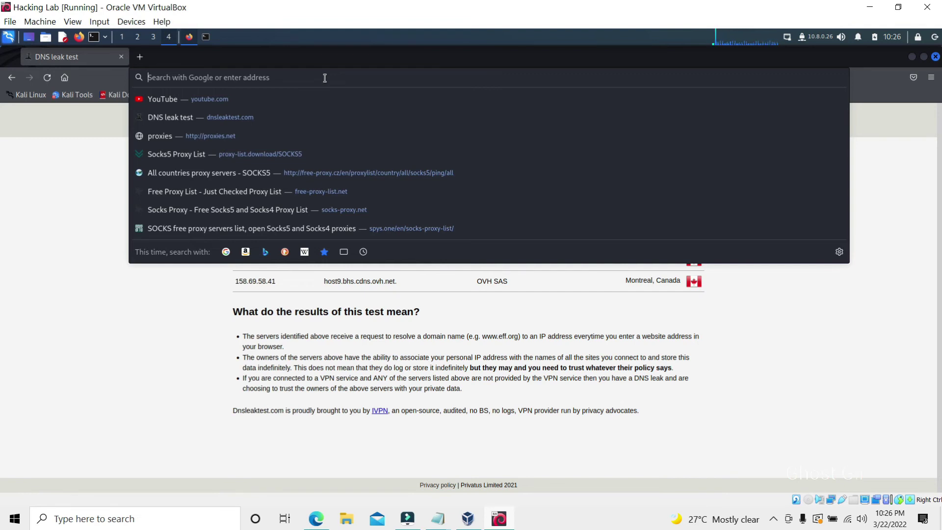
Search 'american tv channels', open the FOX 9 result and go to its Live section
{"action": "type", "text": "american tv channels"}
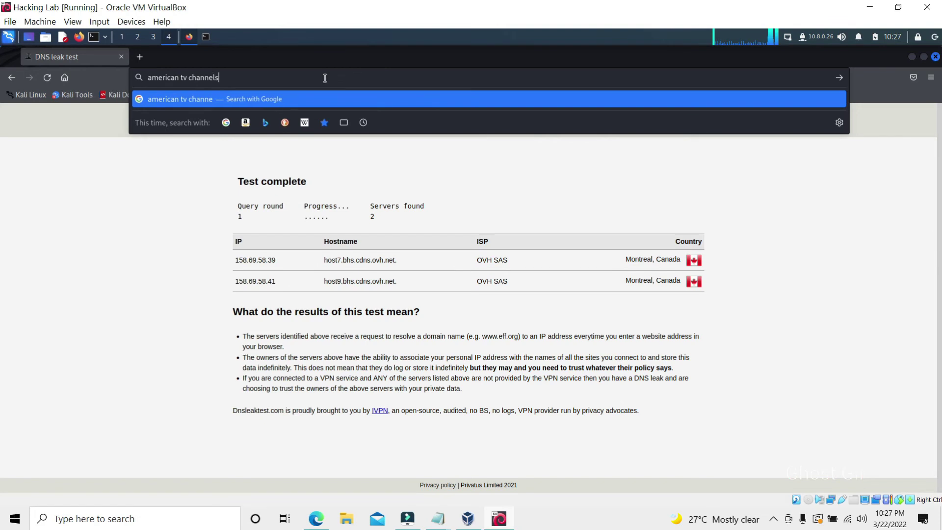
{"action": "key", "text": "Return"}
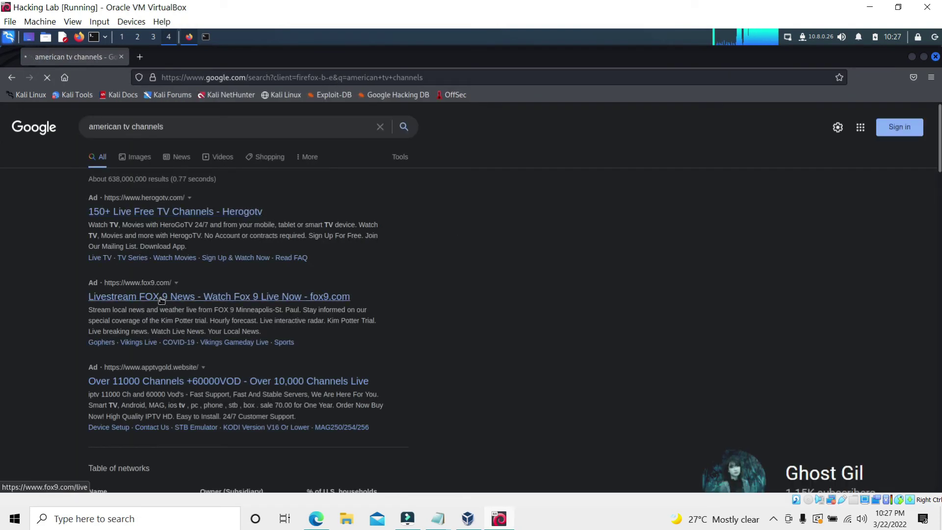
{"action": "left_click", "coordinate": [238, 297]}
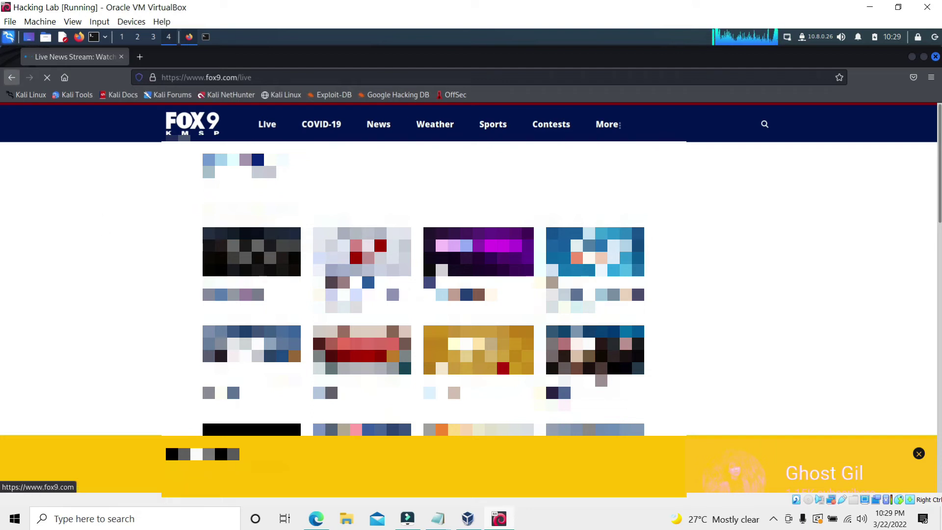
{"action": "mouse_move", "coordinate": [446, 523]}
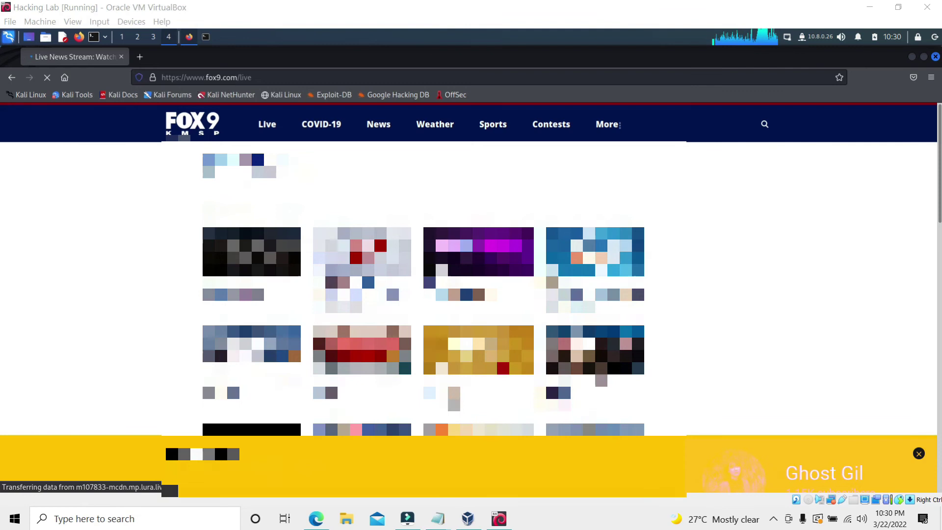
{"action": "left_click", "coordinate": [267, 124]}
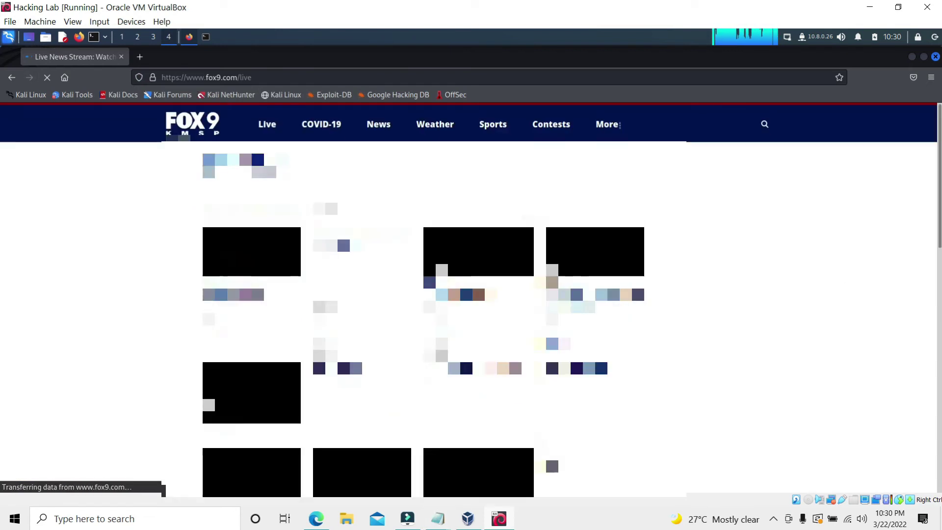
Replace the note with 'you can watch live tv from another country without any restrictions' and dismiss the ad banner
{"action": "left_click", "coordinate": [438, 519]}
{"action": "left_click_drag", "start_coordinate": [255, 196], "coordinate": [217, 122]}
{"action": "type", "text": "you can watch "}
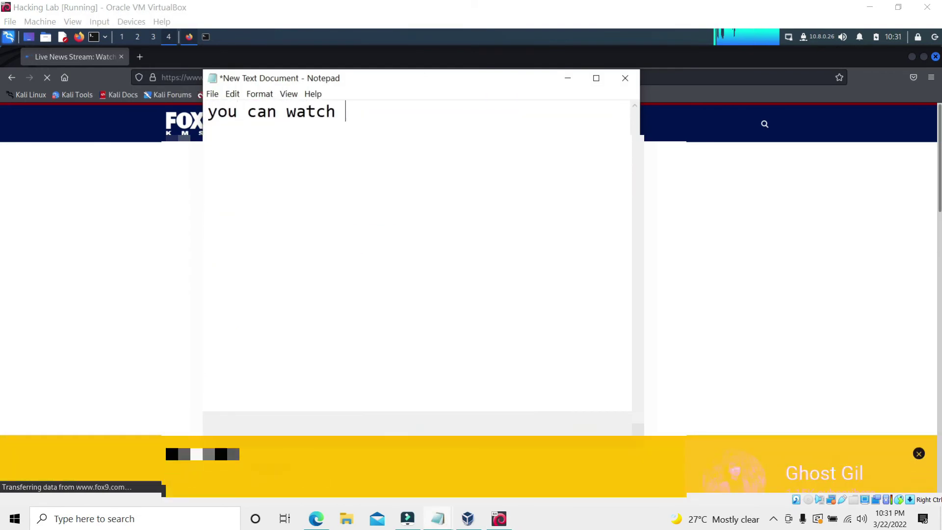
{"action": "type", "text": "live tv from another country without any restrictions"}
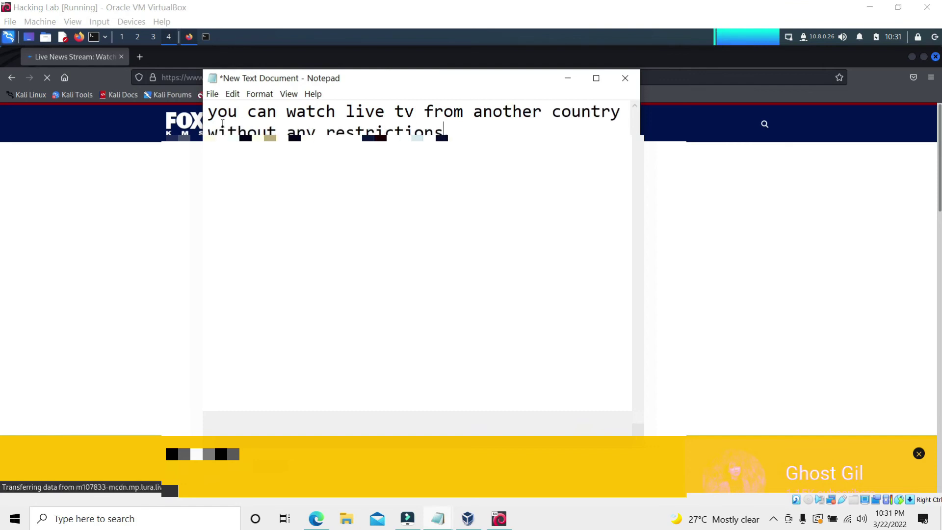
{"action": "left_click", "coordinate": [568, 78]}
{"action": "scroll", "coordinate": [1, 417], "scroll_direction": "down", "scroll_amount": 2}
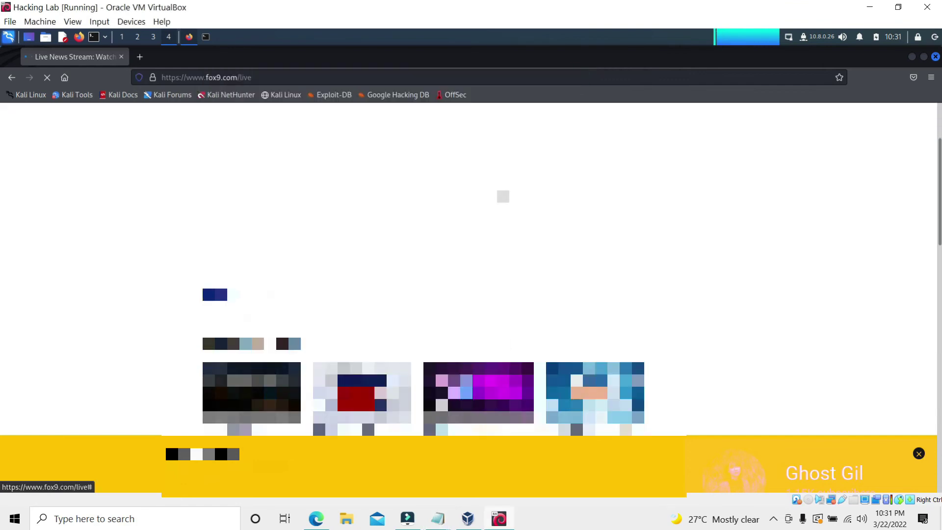
{"action": "left_click", "coordinate": [919, 454]}
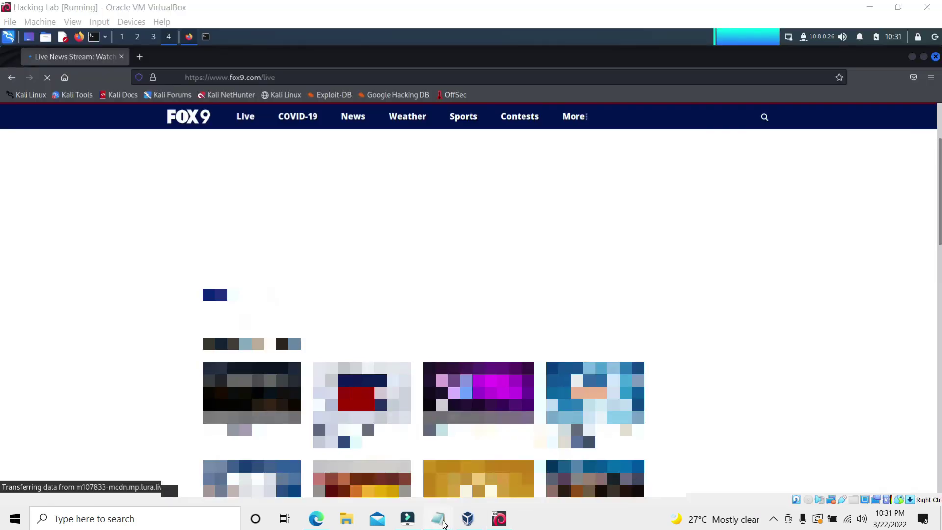
Overwrite the note with a remark that VPN internet speed isn't normal, then close Notepad
{"action": "left_click", "coordinate": [438, 519]}
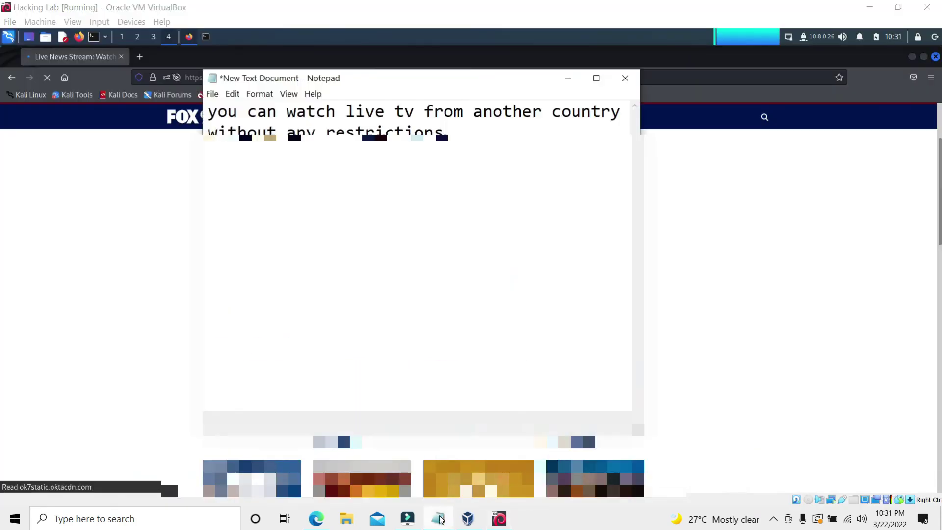
{"action": "key", "text": "ctrl+a"}
{"action": "type", "text": "but unfortun"}
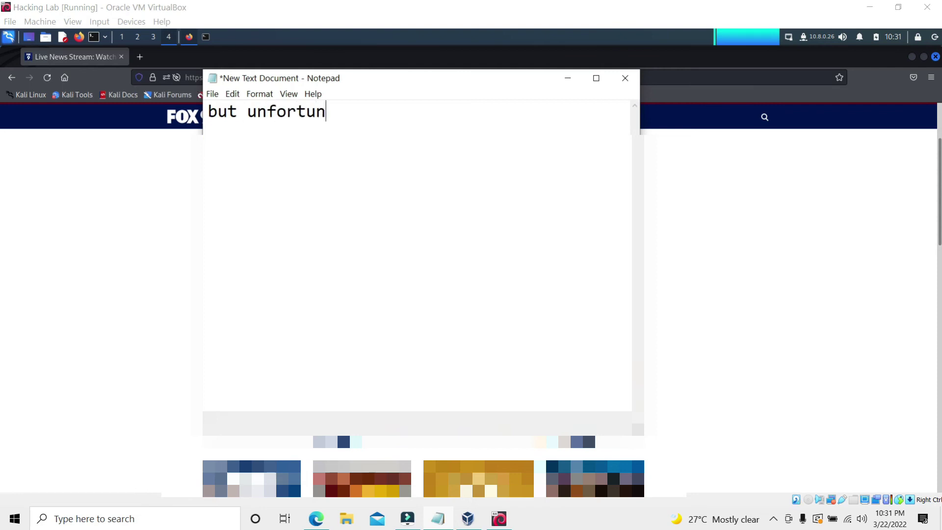
{"action": "type", "text": "ately using vpn is not same as n"}
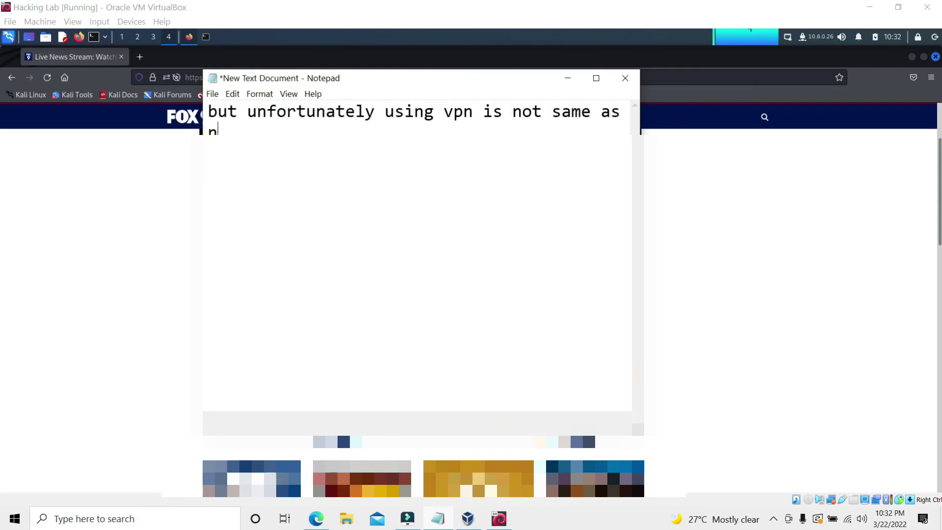
{"action": "type", "text": "ormal regarding the internet speed it is"}
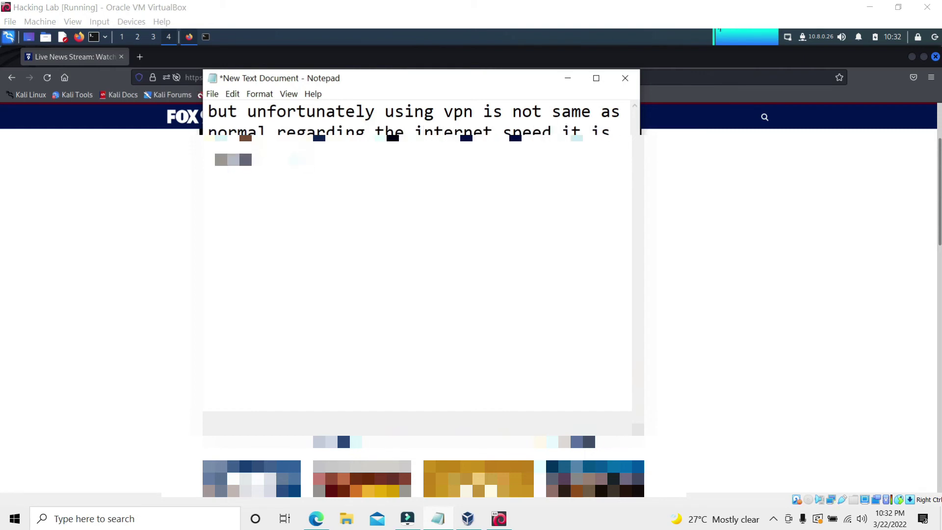
{"action": "type", "text": " compared to normal"}
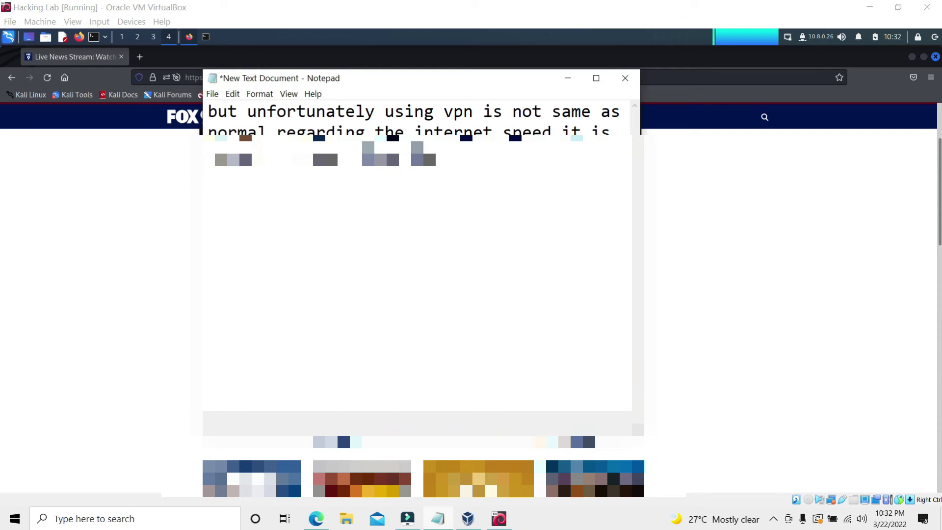
{"action": "type", "text": "very slow compared"}
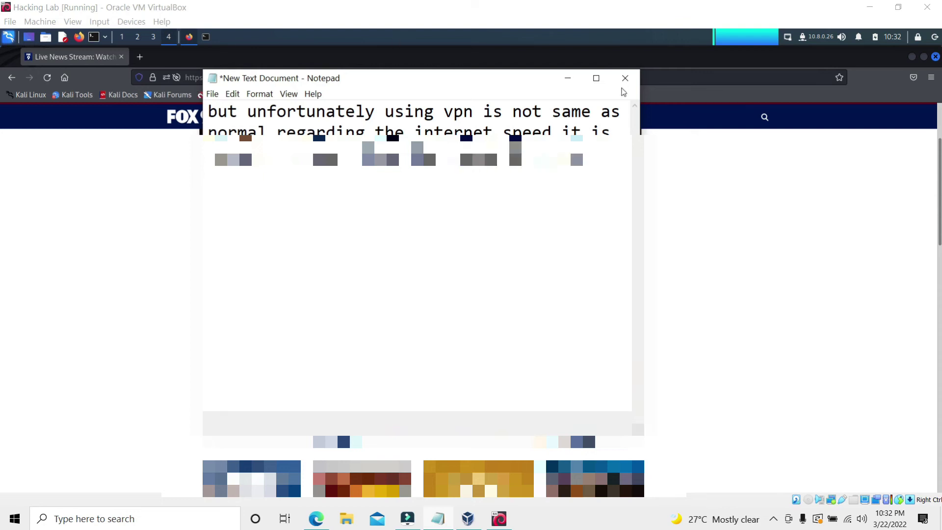
{"action": "left_click", "coordinate": [625, 78]}
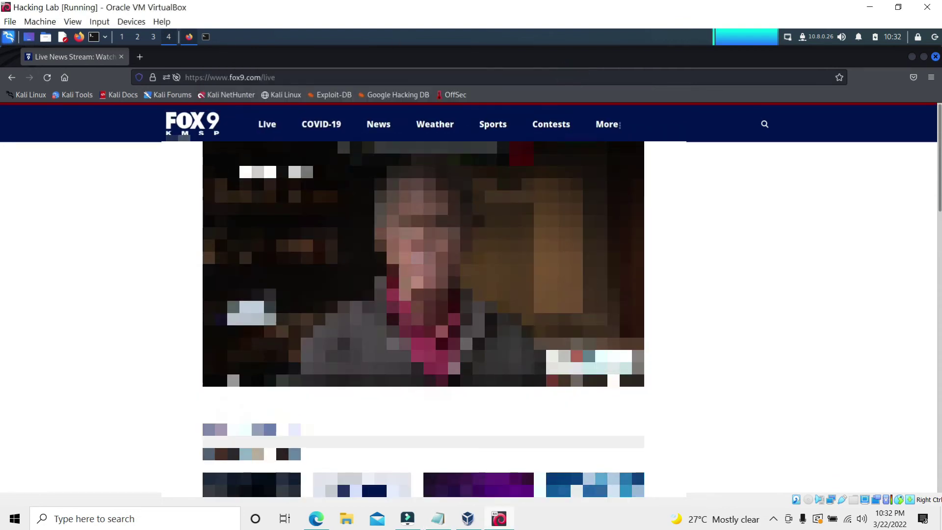
{"action": "scroll", "coordinate": [675, 319], "scroll_direction": "down", "scroll_amount": 2}
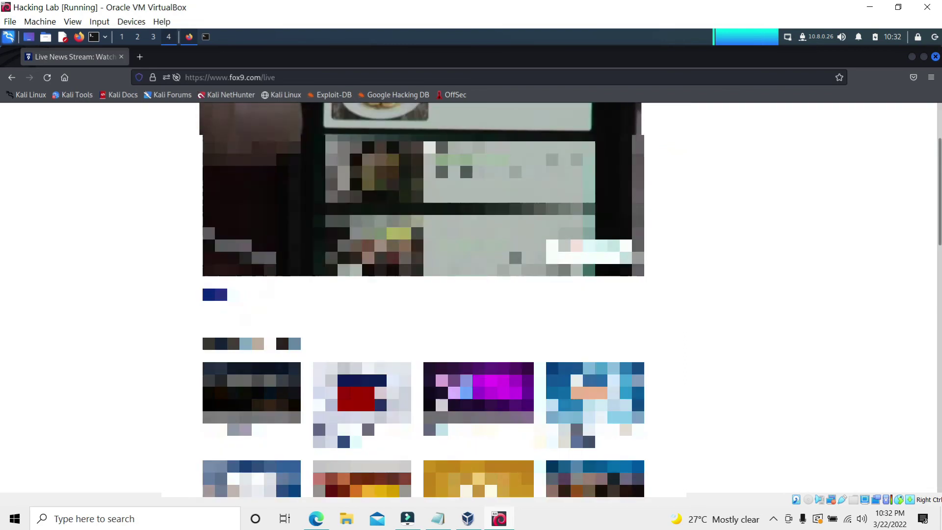
{"action": "scroll", "coordinate": [675, 319], "scroll_direction": "up", "scroll_amount": 2}
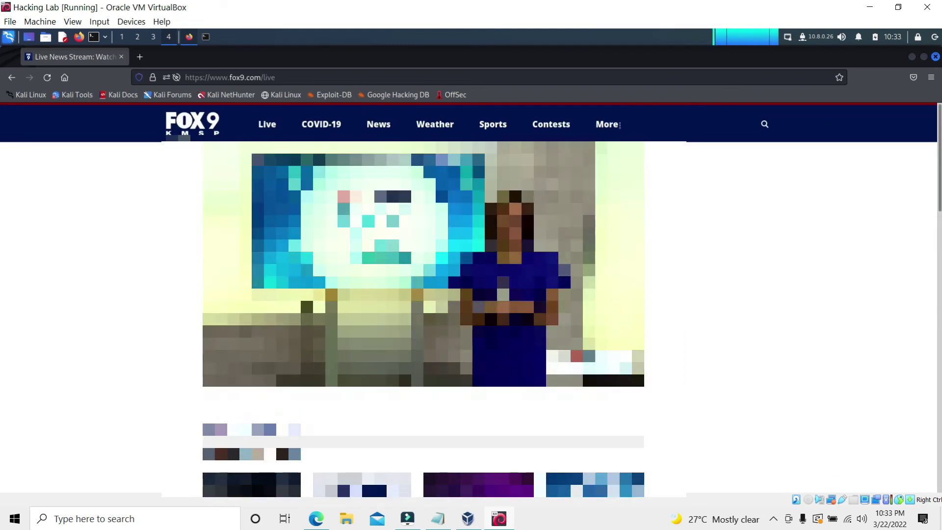
Close Firefox, rerun the NetworkManager restart command and close the terminal
{"action": "key", "text": "ctrl+q"}
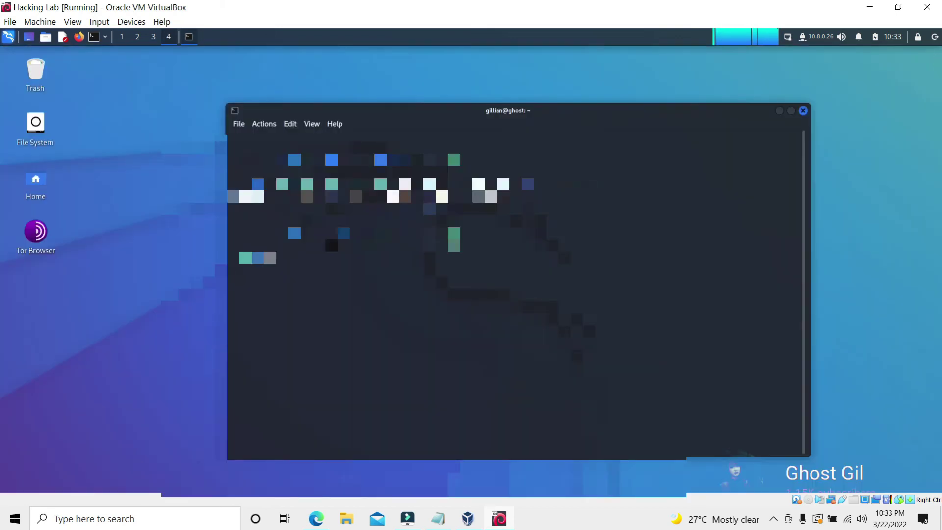
{"action": "key", "text": "Up"}
{"action": "key", "text": "Return"}
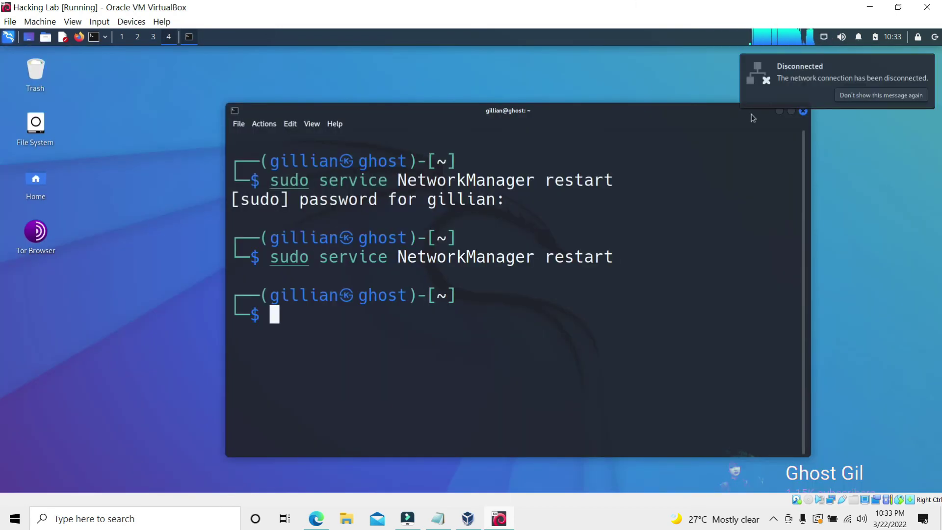
{"action": "key", "text": "ctrl+d"}
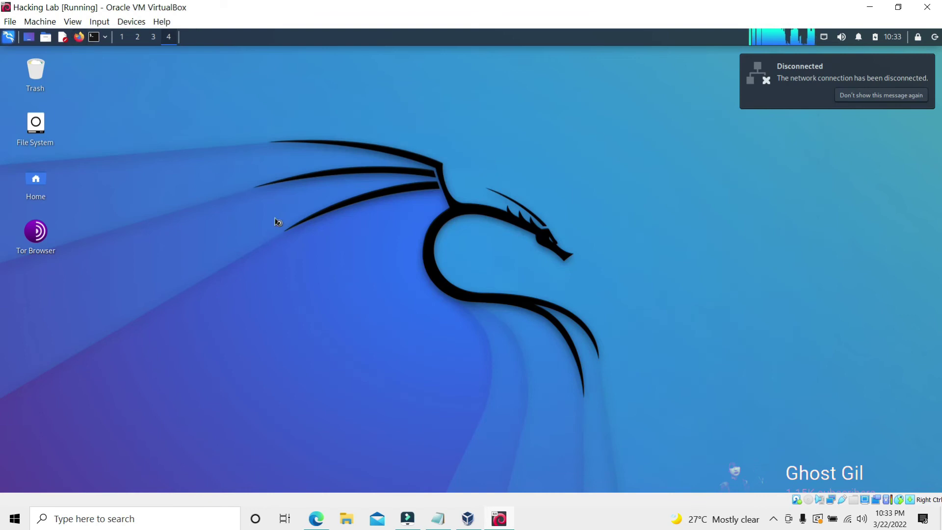
Open dnsleaktest.com via a 'dns leak test' search, showing IP 198.27.69.198 from the United States, then close Firefox
{"action": "left_click", "coordinate": [824, 37]}
{"action": "left_click", "coordinate": [767, 96]}
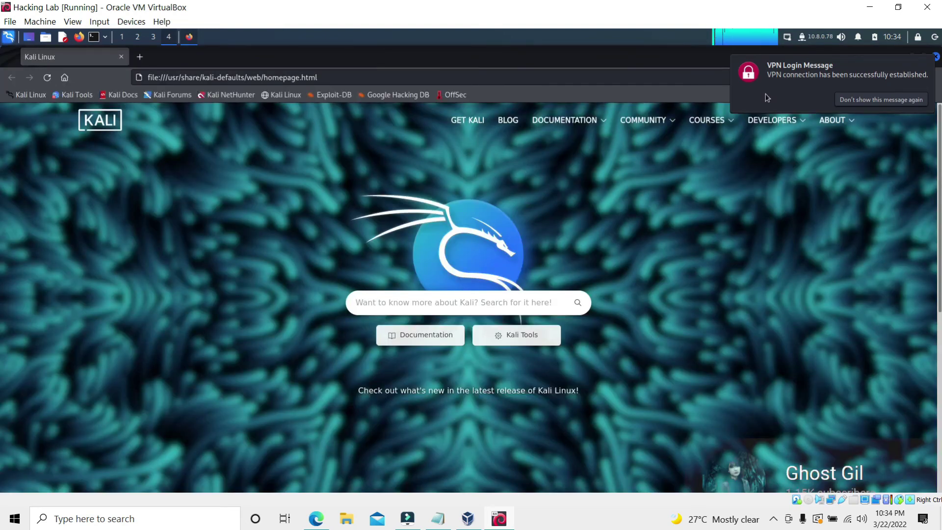
{"action": "type", "text": "dns eal"}
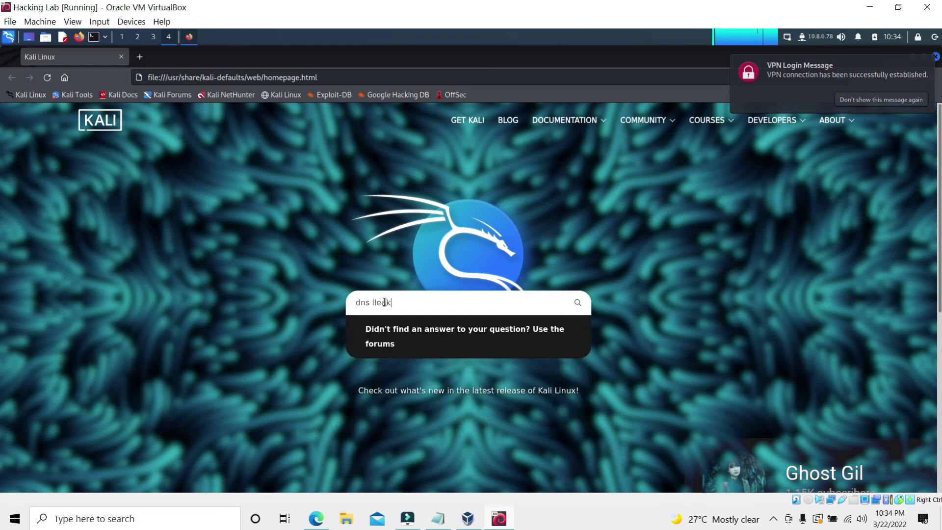
{"action": "type", "text": " test"}
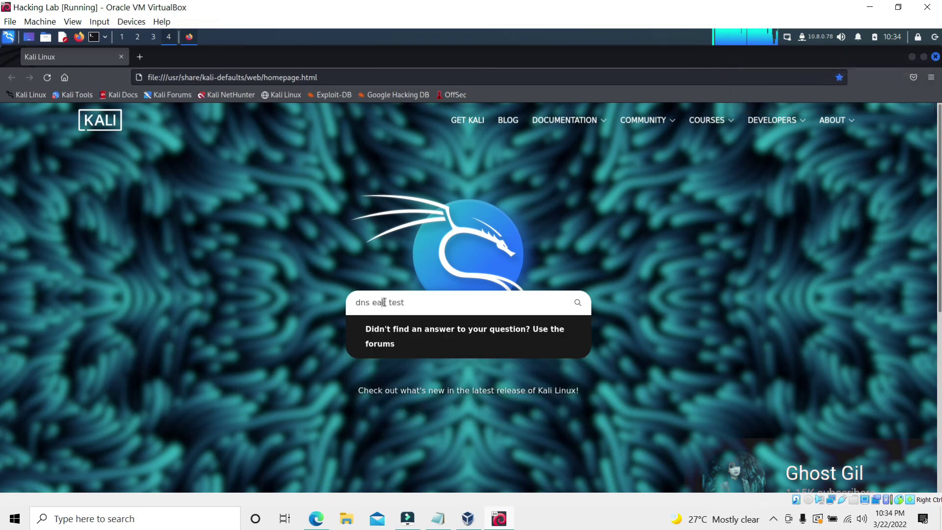
{"action": "type", "text": "leak"}
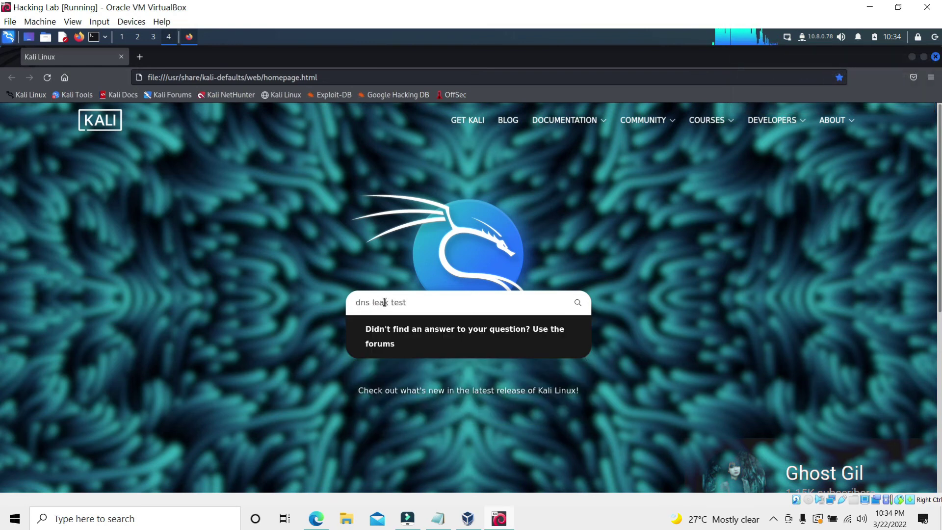
{"action": "left_click", "coordinate": [330, 77]}
{"action": "type", "text": "dns leak test"}
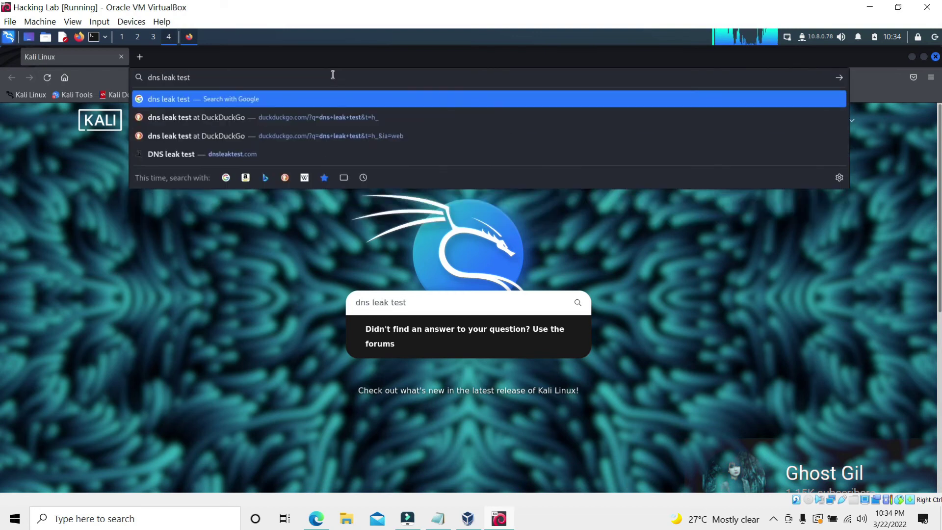
{"action": "key", "text": "Return"}
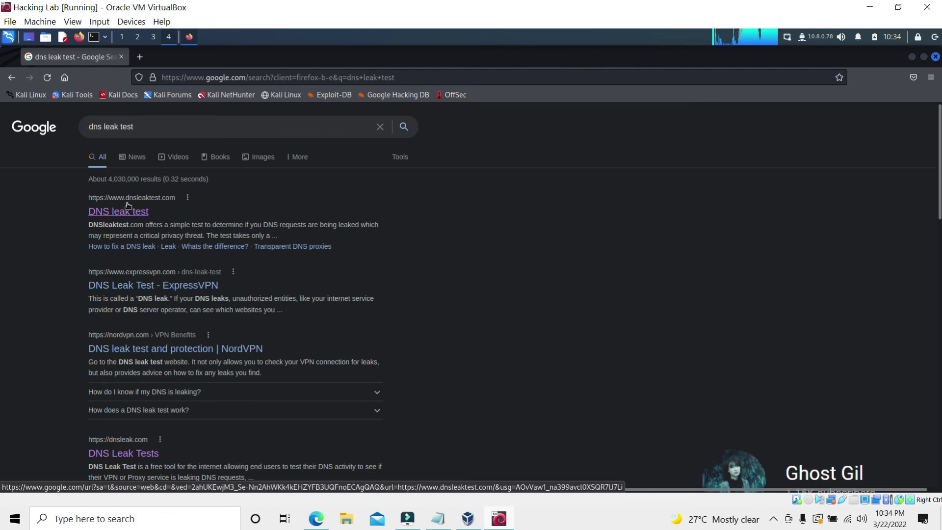
{"action": "left_click", "coordinate": [126, 205]}
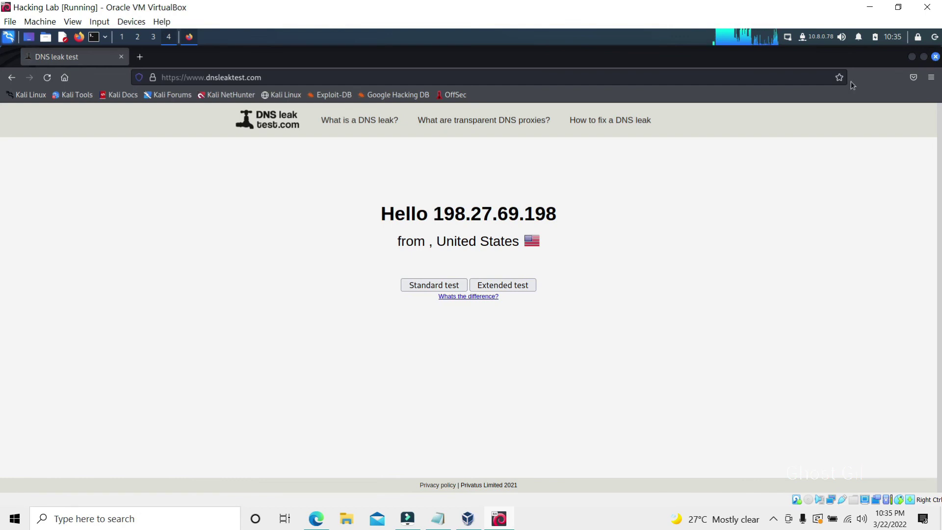
{"action": "left_click", "coordinate": [935, 57]}
{"action": "left_click", "coordinate": [788, 37]}
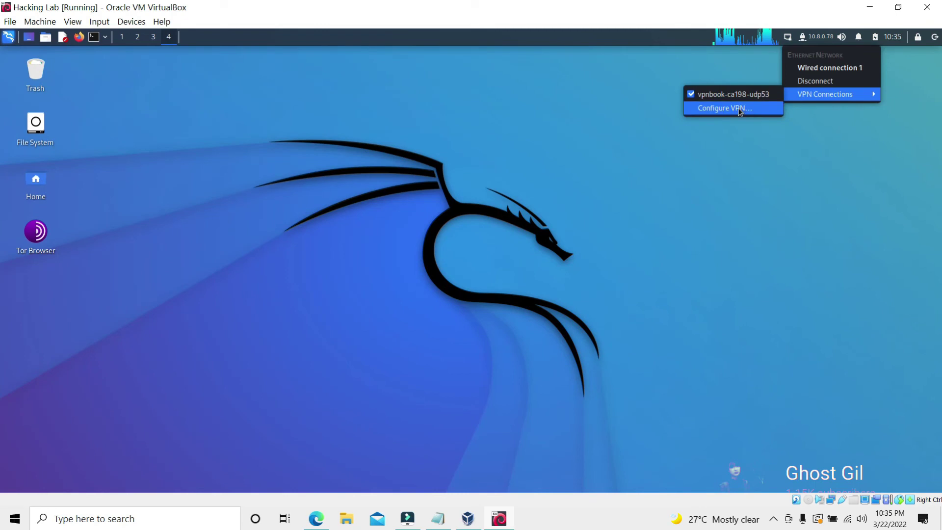
{"action": "left_click", "coordinate": [631, 87]}
{"action": "left_click", "coordinate": [79, 37]}
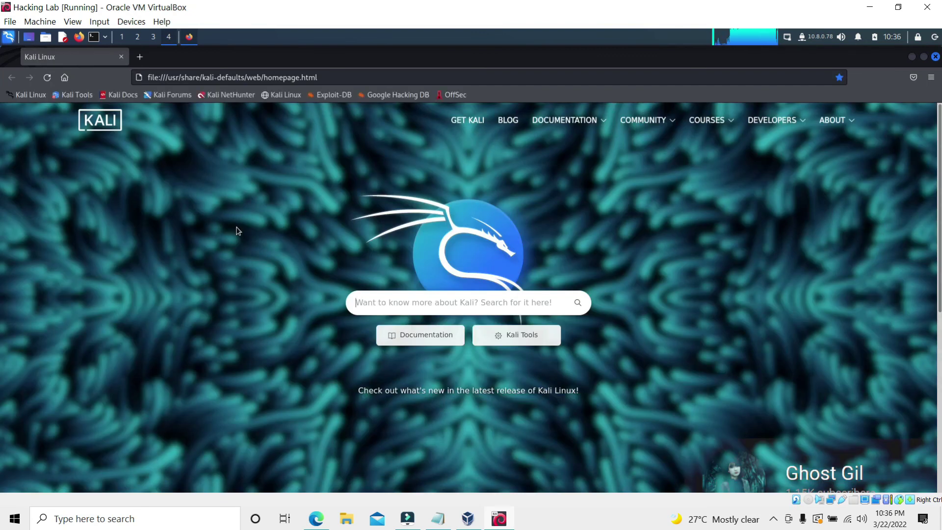
{"action": "left_click", "coordinate": [350, 76]}
{"action": "type", "text": "dns leak t"}
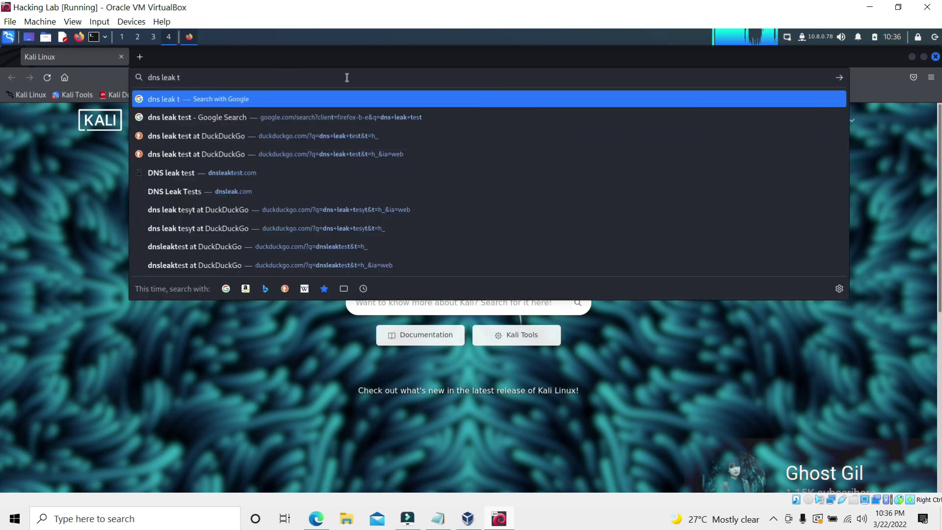
{"action": "type", "text": "est"}
{"action": "key", "text": "Return"}
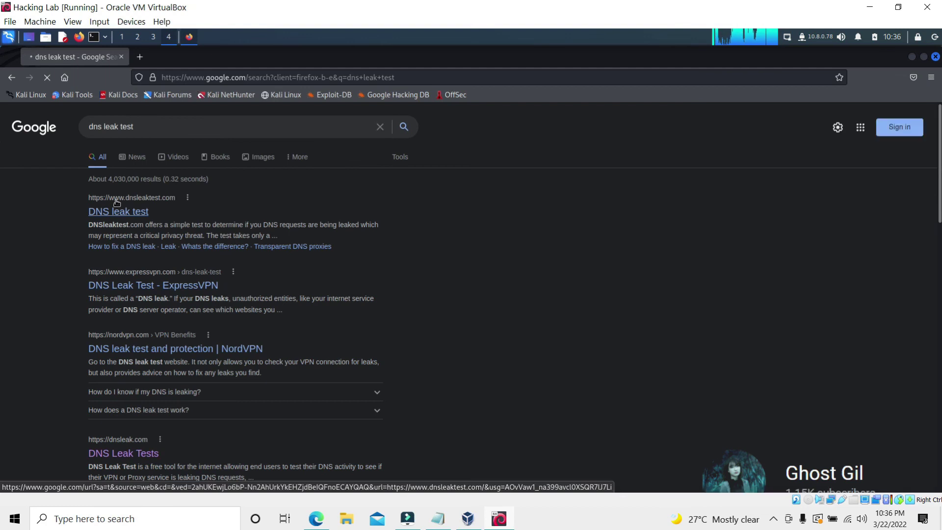
{"action": "left_click", "coordinate": [116, 202]}
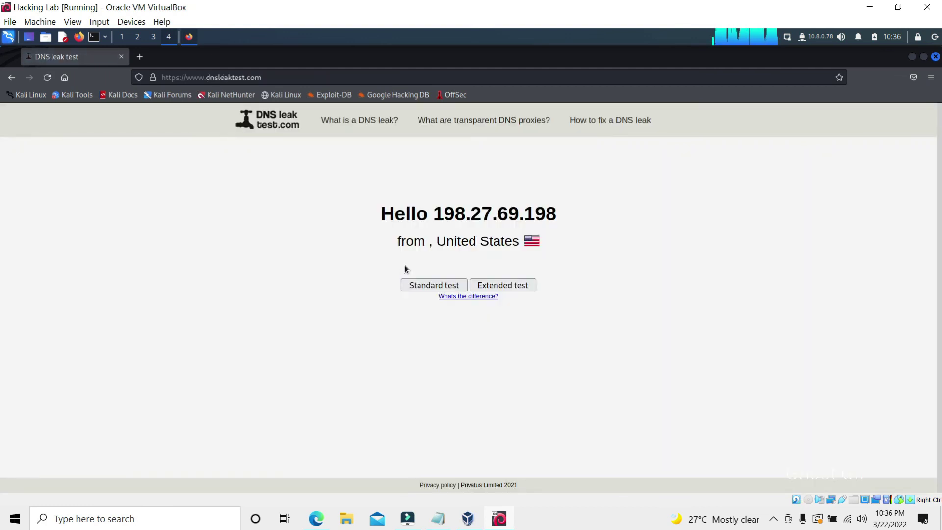
{"action": "left_click", "coordinate": [936, 57]}
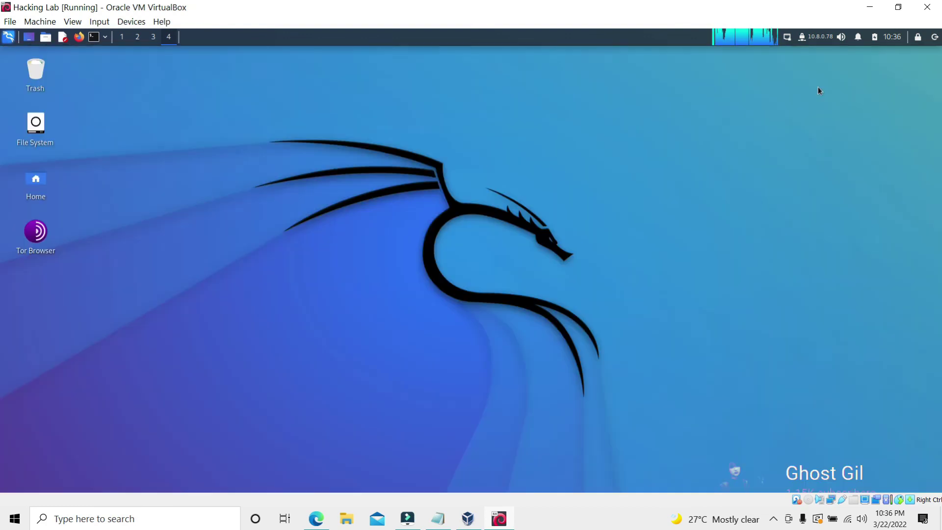
Delete the vpnbook-ca198-udp53 VPN connection
{"action": "left_click", "coordinate": [802, 39]}
{"action": "mouse_move", "coordinate": [812, 98]}
{"action": "left_click", "coordinate": [731, 108]}
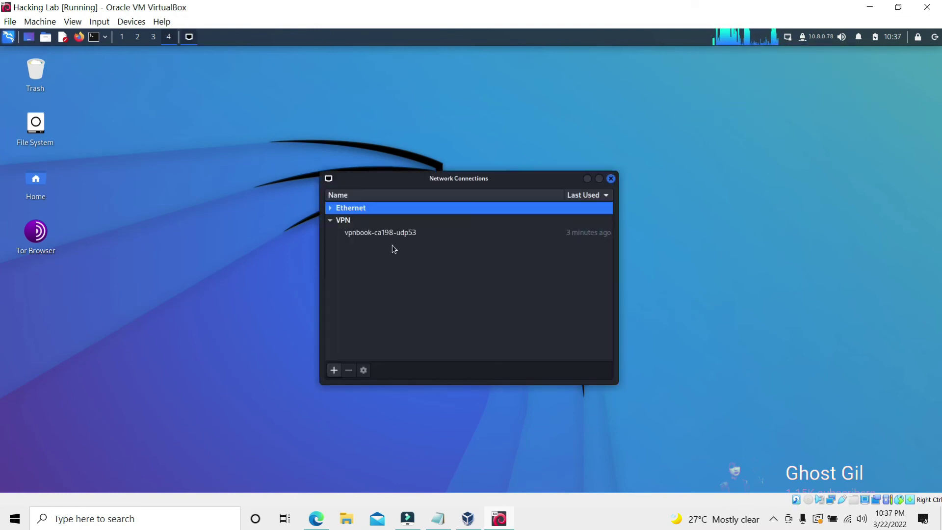
{"action": "left_click", "coordinate": [390, 232]}
{"action": "left_click", "coordinate": [349, 370]}
{"action": "left_click", "coordinate": [537, 314]}
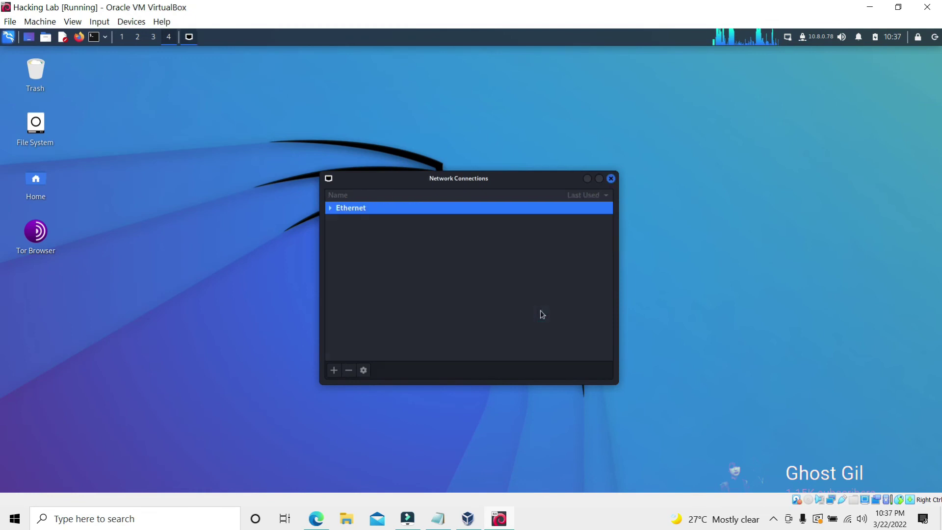
{"action": "left_click", "coordinate": [611, 178]}
Import vpnbook-ca198-tcp443.ovpn from the Configvpn folder as a new VPN
{"action": "left_click", "coordinate": [802, 40]}
{"action": "mouse_move", "coordinate": [844, 93]}
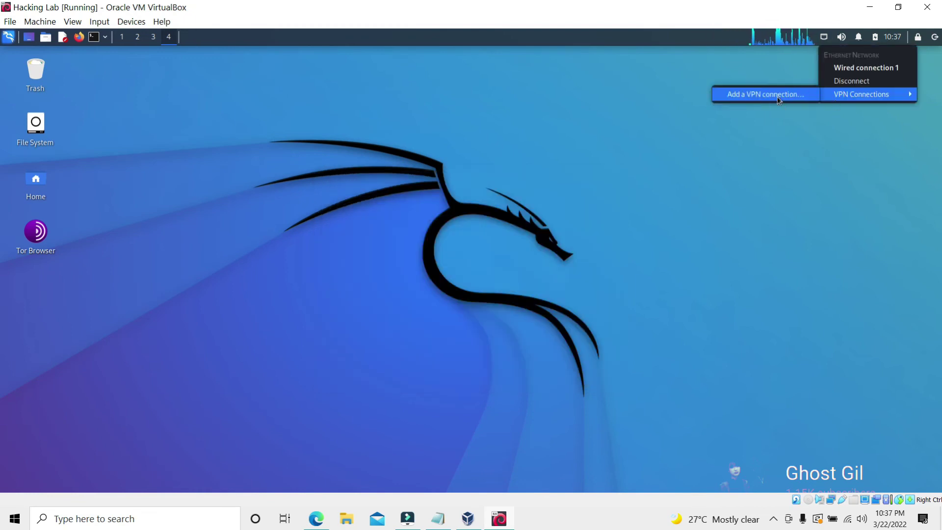
{"action": "left_click", "coordinate": [731, 93]}
{"action": "left_click", "coordinate": [598, 296]}
{"action": "left_click", "coordinate": [431, 435]}
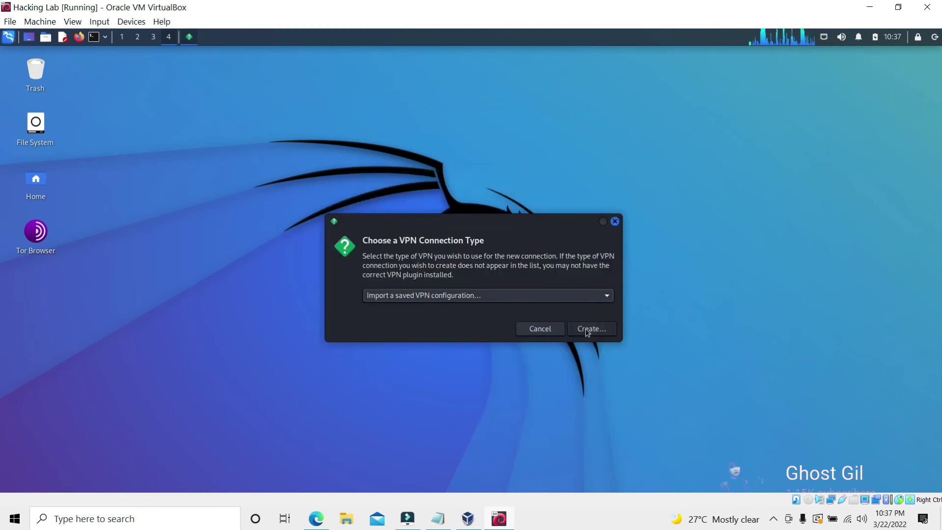
{"action": "left_click", "coordinate": [588, 329]}
{"action": "key", "text": "Return"}
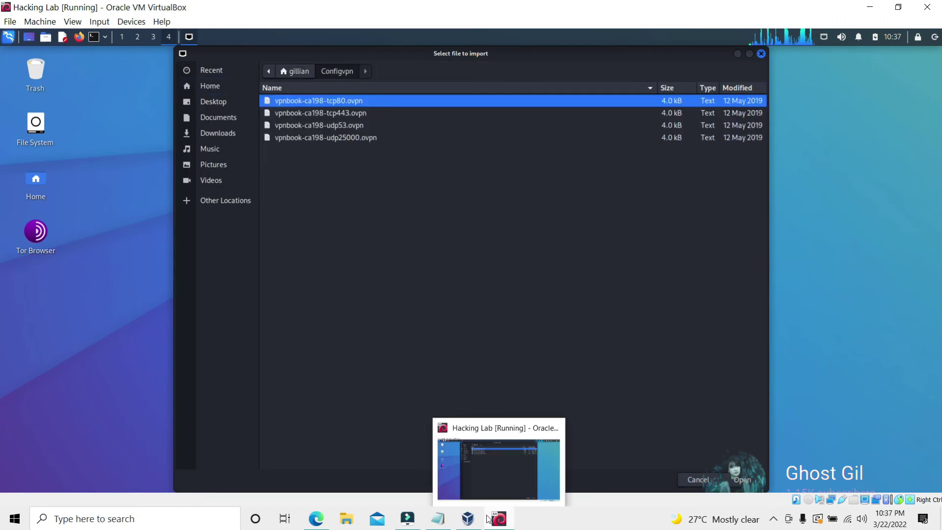
{"action": "key", "text": "Down"}
{"action": "key", "text": "Return"}
Enter the VPNBook username and password and save the tcp443 VPN
{"action": "left_click", "coordinate": [441, 260]}
{"action": "type", "text": "vpnbook"}
{"action": "left_click", "coordinate": [467, 278]}
{"action": "type", "text": "d"}
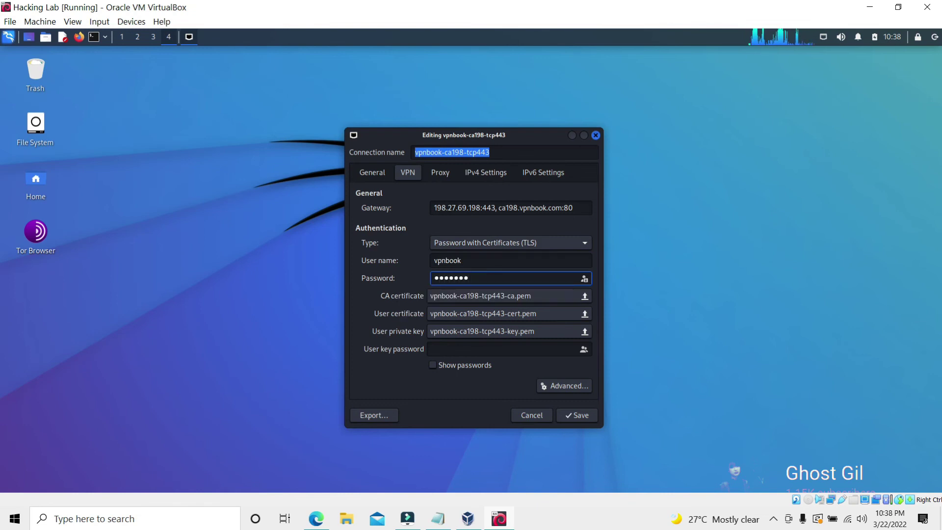
{"action": "left_click", "coordinate": [577, 415]}
Connect to the vpnbook-ca198-tcp443 VPN from the network tray
{"action": "left_click", "coordinate": [823, 37]}
{"action": "mouse_move", "coordinate": [861, 94]}
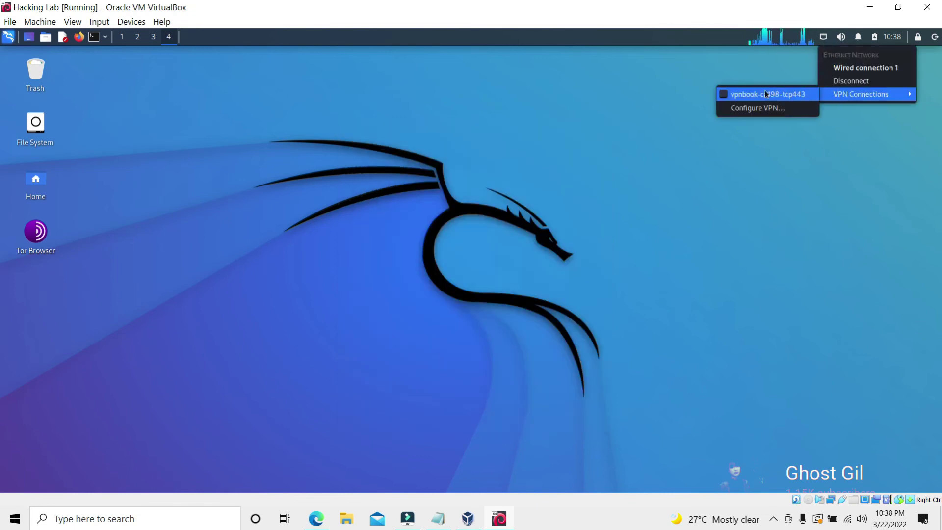
{"action": "left_click", "coordinate": [765, 94]}
Run 'sudo service NetworkManager restart' in a terminal, then close it
{"action": "left_click", "coordinate": [93, 37]}
{"action": "type", "text": "sudo service NetworkManager restart"}
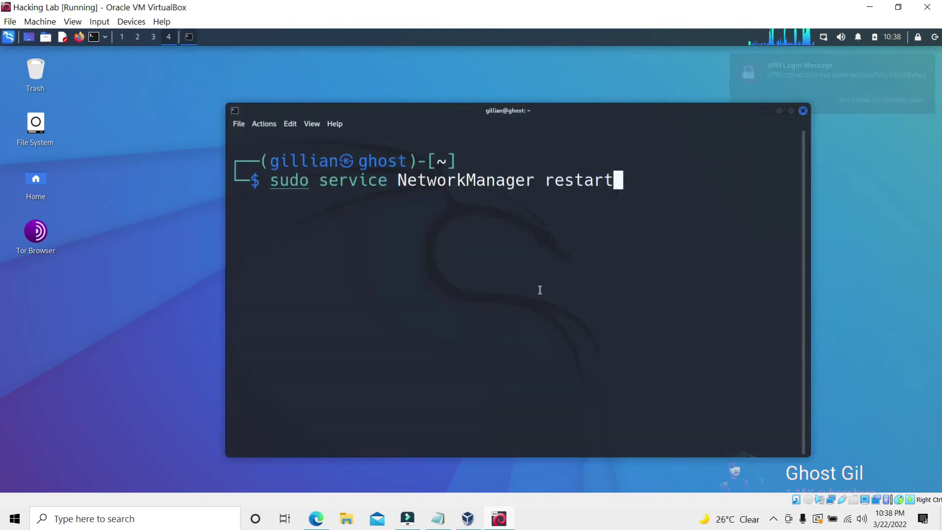
{"action": "key", "text": "Return"}
{"action": "key", "text": "Return"}
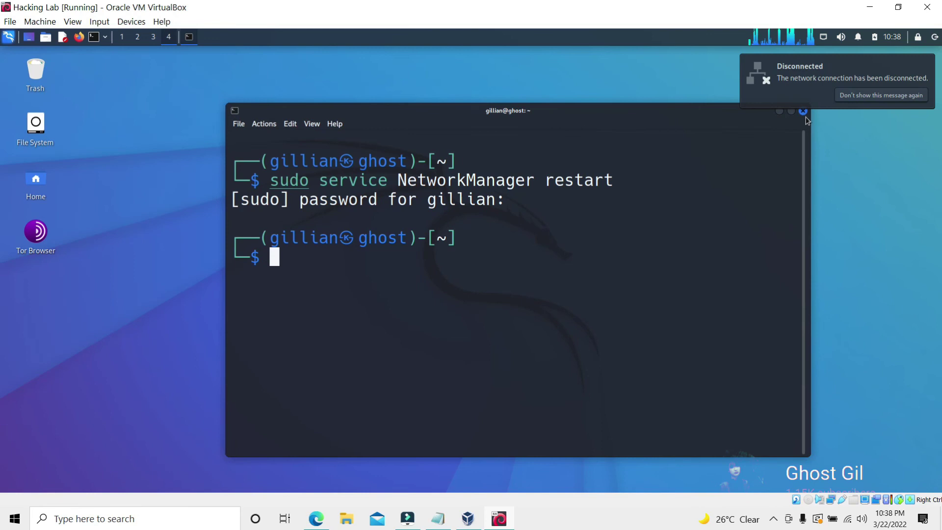
{"action": "left_click", "coordinate": [803, 111]}
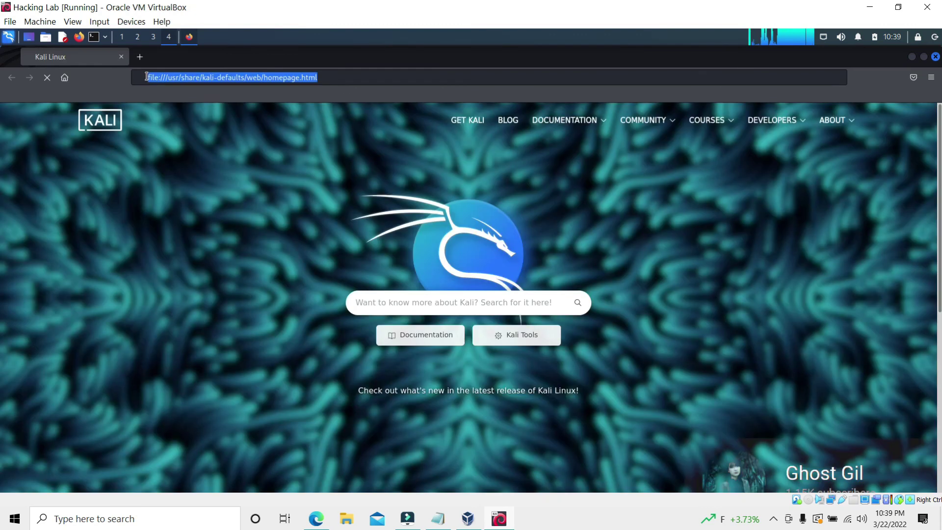
Run the dnsleaktest.com standard test, which reports a server in Tarlac City, Philippines, then close Firefox
{"action": "key", "text": "BackSpace"}
{"action": "type", "text": "dns leak test"}
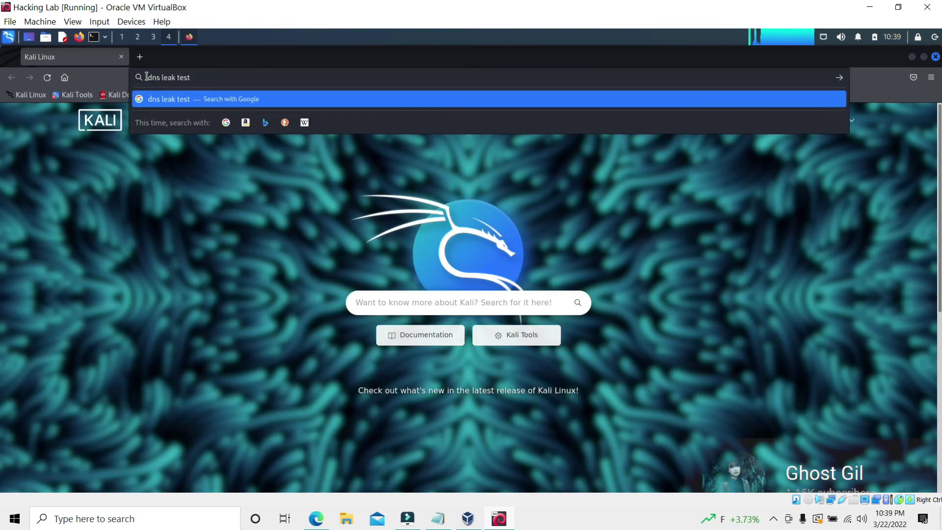
{"action": "key", "text": "Return"}
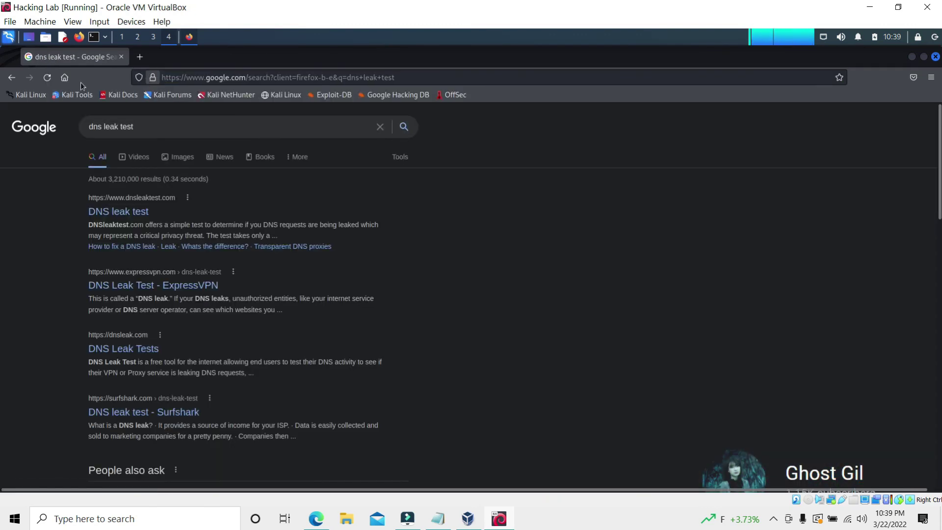
{"action": "left_click", "coordinate": [125, 212]}
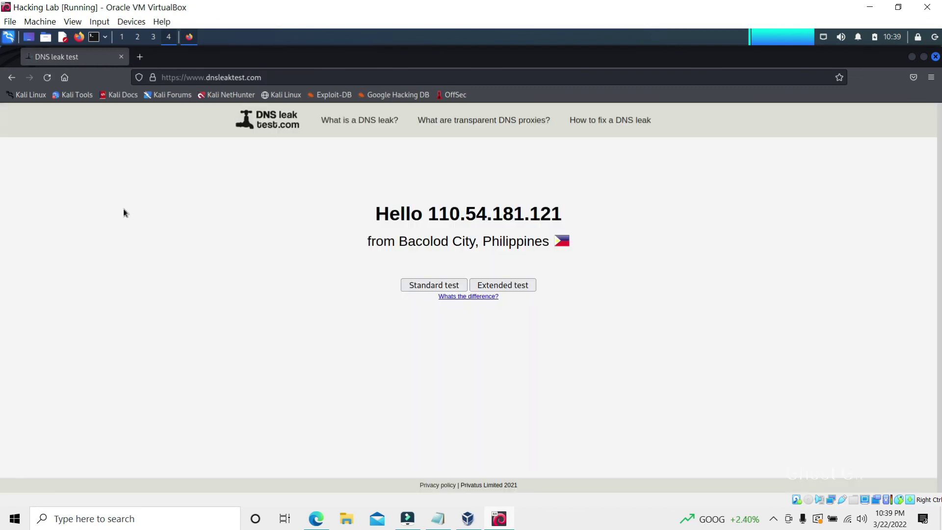
{"action": "left_click", "coordinate": [434, 285]}
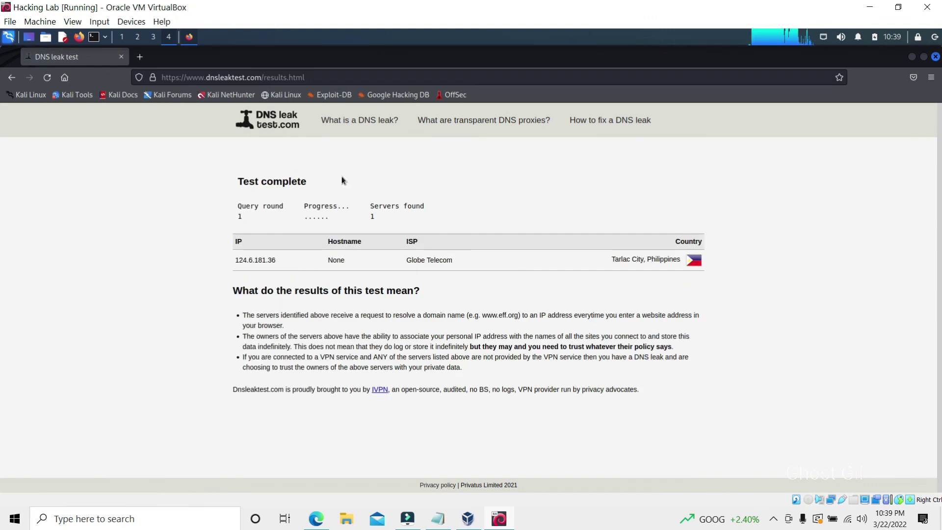
{"action": "triple_click", "coordinate": [282, 259]}
{"action": "triple_click", "coordinate": [673, 260]}
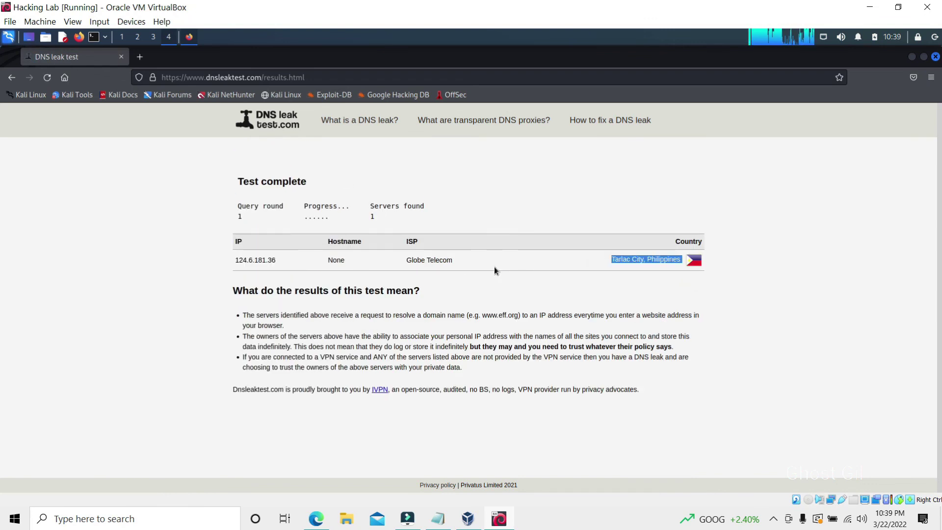
{"action": "key", "text": "ctrl+alt+d"}
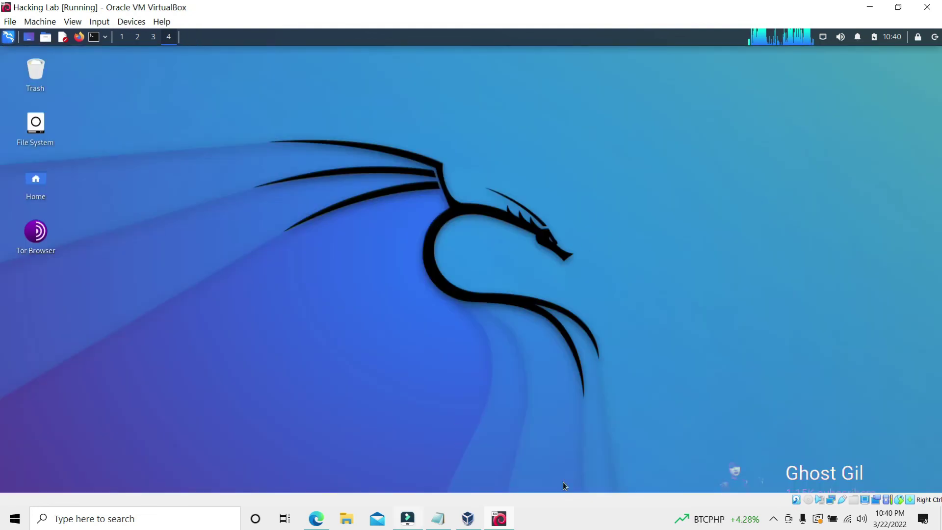
Reconnect the vpnbook-ca198-tcp443 VPN
{"action": "left_click", "coordinate": [824, 36]}
{"action": "mouse_move", "coordinate": [835, 94]}
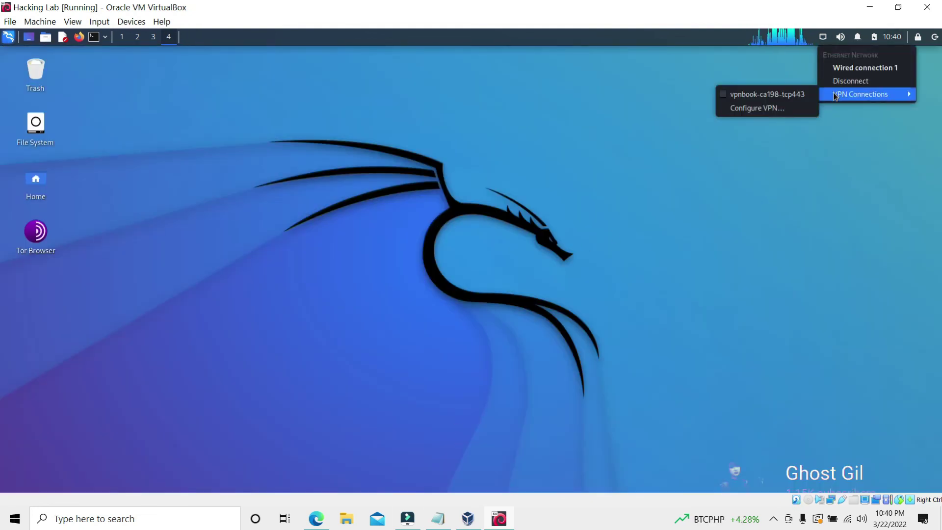
{"action": "left_click", "coordinate": [766, 94]}
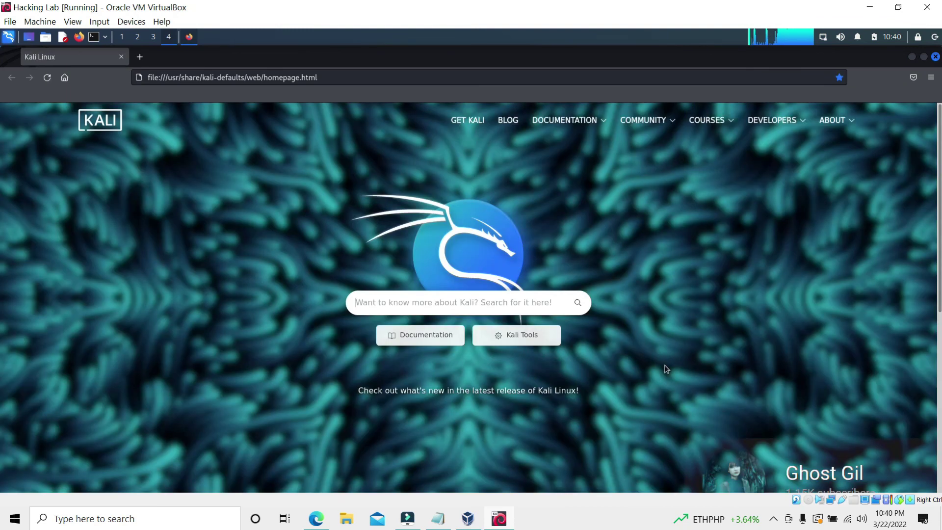
Open dnsleaktest.com showing IP 198.27.69.198 from the United States, then close Firefox and bring up Notepad
{"action": "left_click", "coordinate": [330, 78]}
{"action": "type", "text": "dns leak test"}
{"action": "key", "text": "Return"}
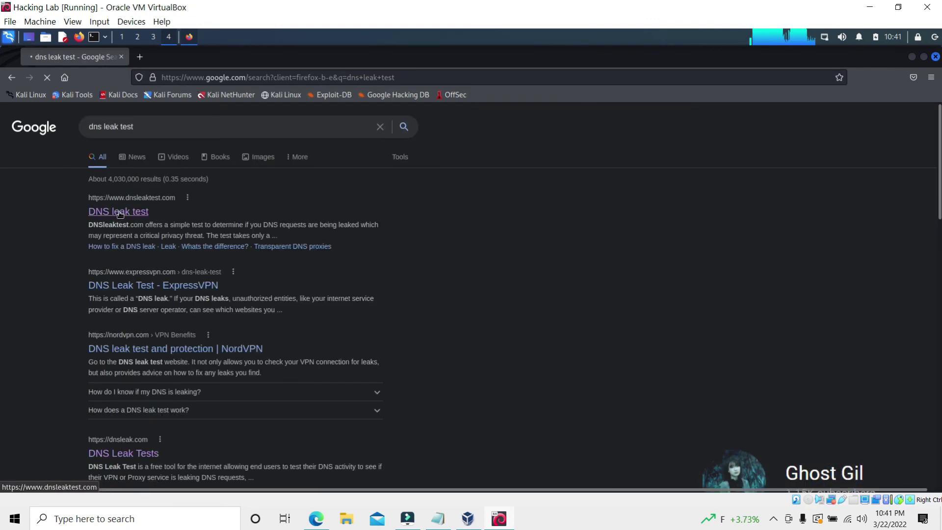
{"action": "left_click", "coordinate": [119, 212]}
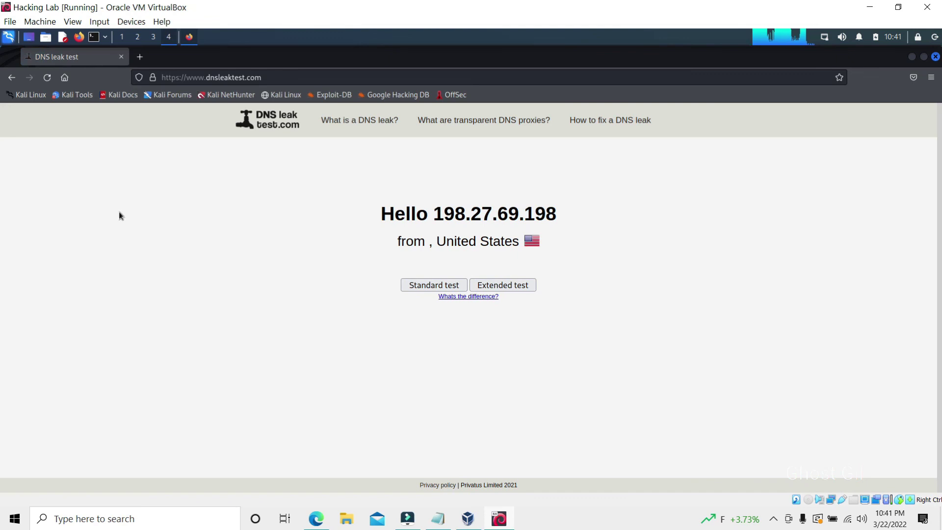
{"action": "left_click", "coordinate": [935, 56]}
{"action": "left_click", "coordinate": [442, 452]}
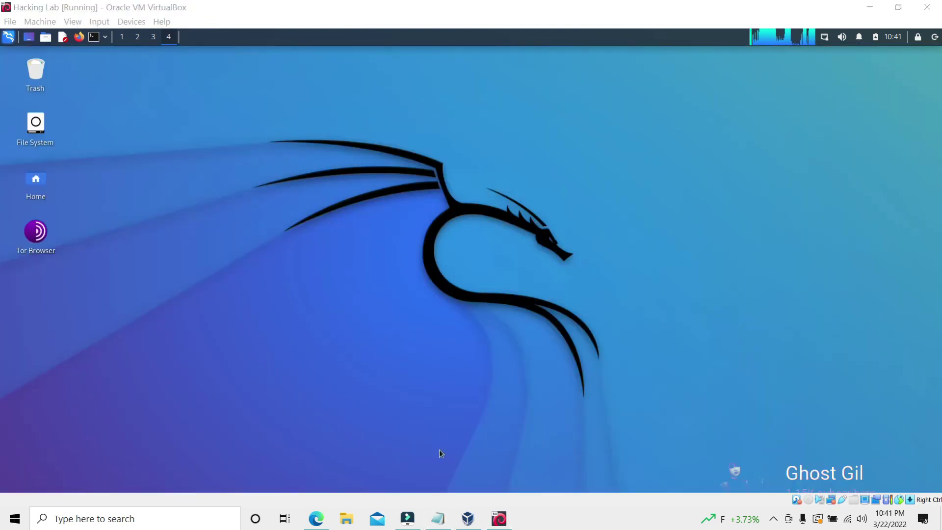
Replace the note with a recommendation to use Tor over VPN for hiding your IP address
{"action": "left_click_drag", "start_coordinate": [569, 187], "coordinate": [203, 106]}
{"action": "key", "text": "BackSpace"}
{"action": "type", "text": "i  hi"}
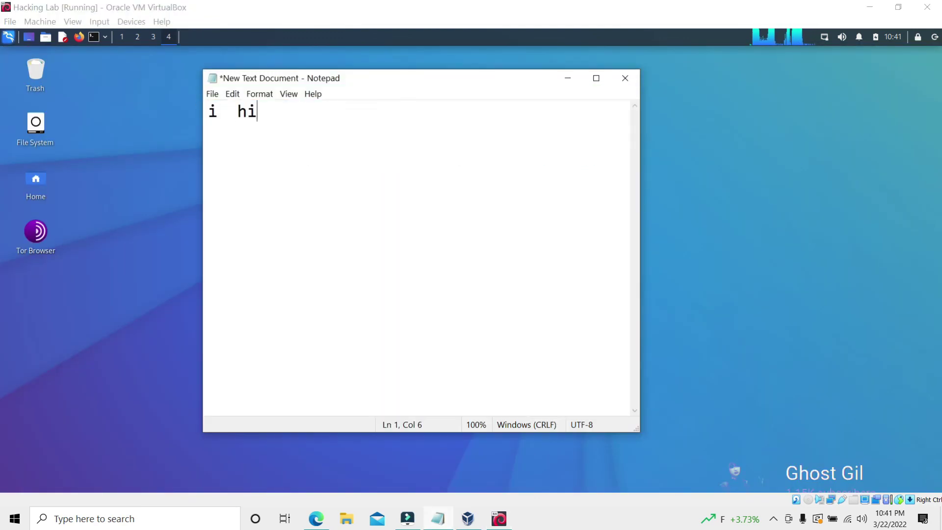
{"action": "type", "text": "ghly recommend using tor to make you anonymous than"}
{"action": "key", "text": "BackSpace"}
{"action": "key", "text": "BackSpace"}
{"action": "type", "text": "han u"}
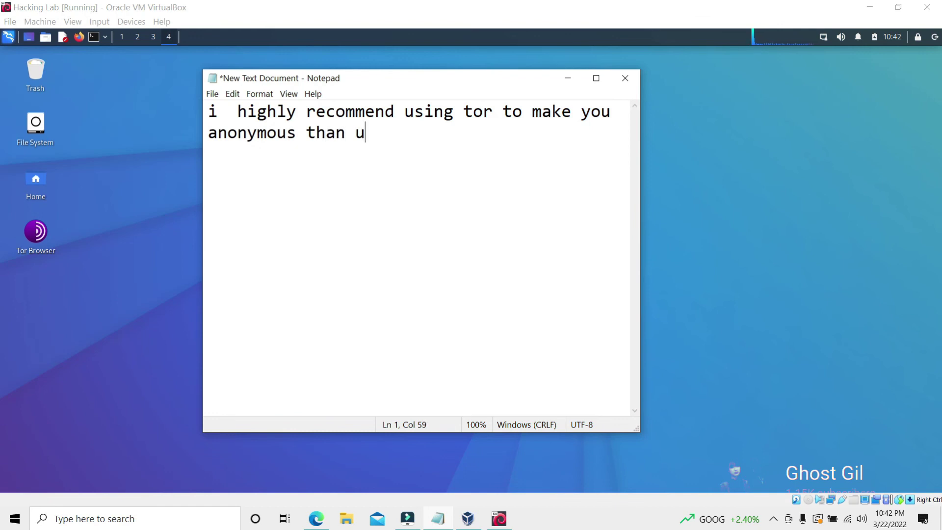
{"action": "type", "text": "sing vpn because vpn is not highly"}
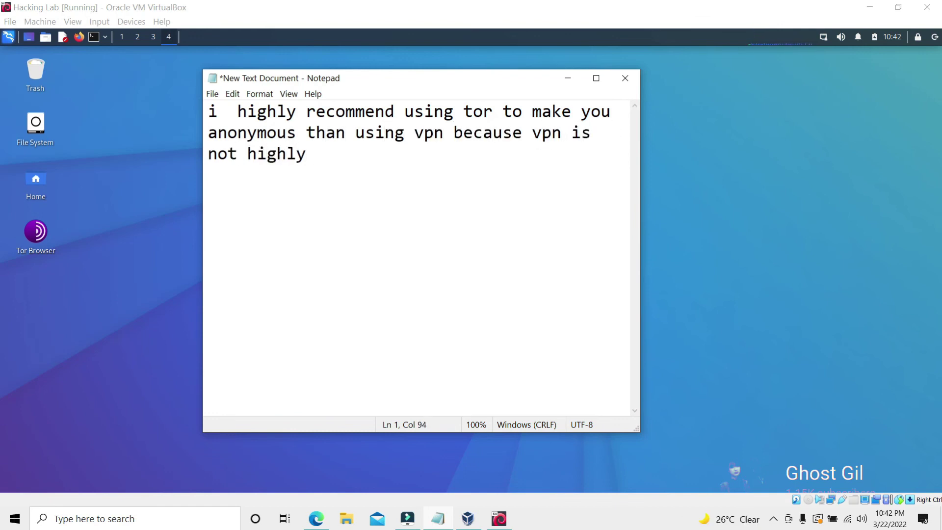
{"action": "type", "text": " hiding your identity or your ip address"}
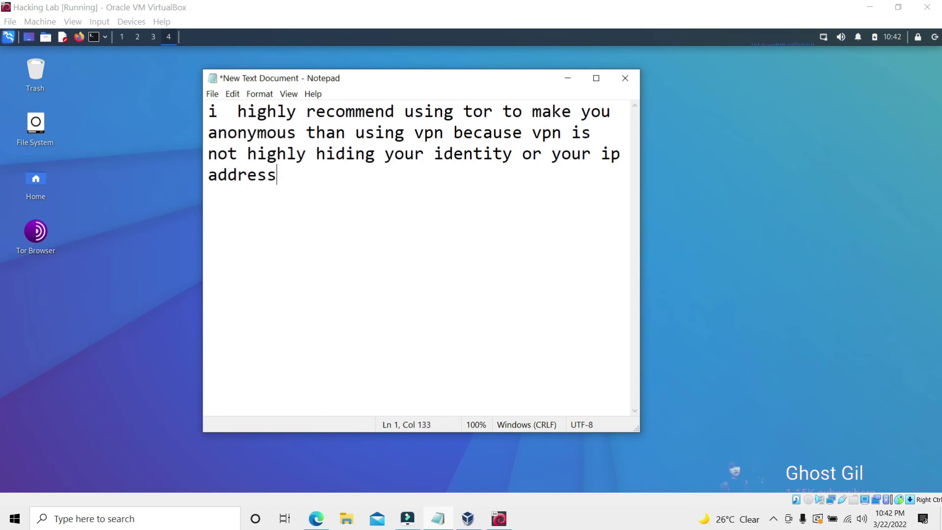
{"action": "type", "text": "."}
Replace it with a like, subscribe and notification bell request followed by 'thanks for watching'
{"action": "key", "text": "shift+Left"}
{"action": "key", "text": "shift+Left"}
{"action": "key", "text": "ctrl+a"}
{"action": "key", "text": "BackSpace"}
{"action": "type", "text": "thank"}
{"action": "key", "text": "BackSpace"}
{"action": "key", "text": "BackSpace"}
{"action": "key", "text": "BackSpace"}
{"action": "key", "text": "BackSpace"}
{"action": "key", "text": "BackSpace"}
{"action": "key", "text": "BackSpace"}
{"action": "type", "text": "i hope you like my video"}
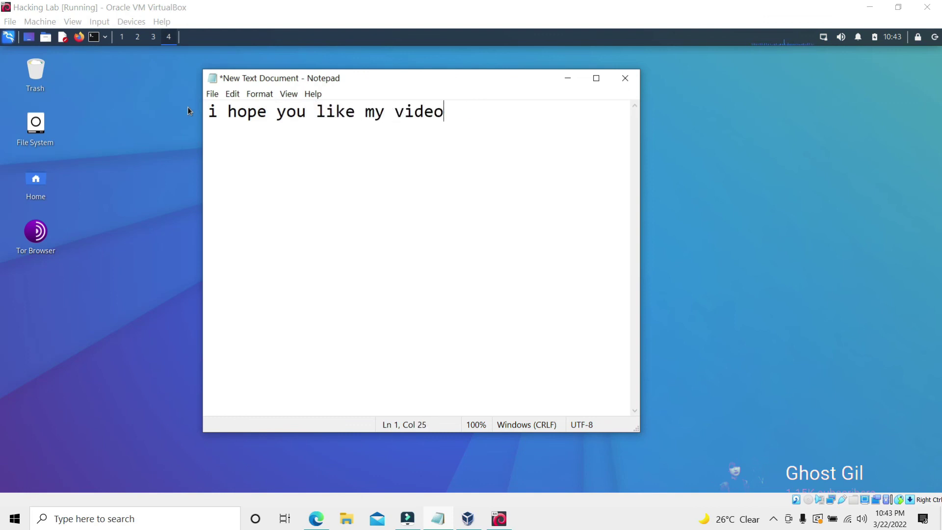
{"action": "type", "text": ". please like subscribe and "}
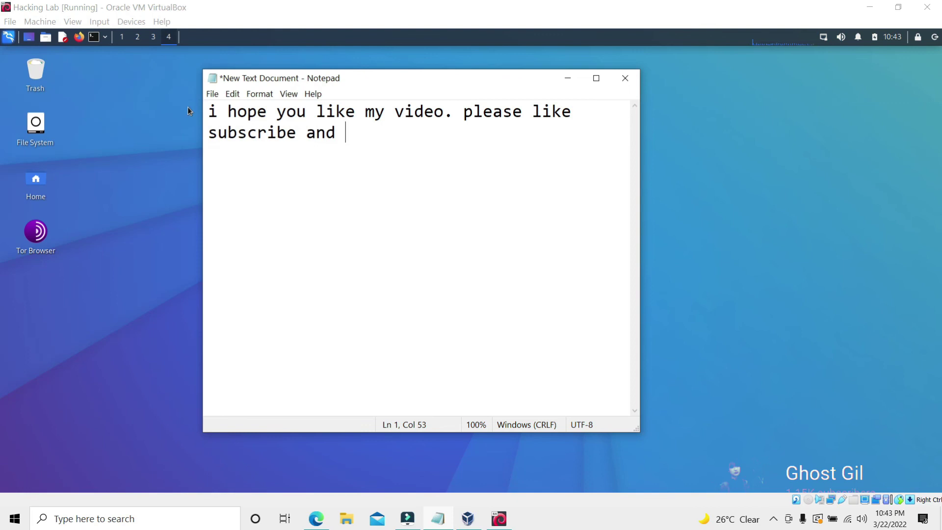
{"action": "type", "text": "hit the"}
{"action": "key", "text": "BackSpace"}
{"action": "key", "text": "BackSpace"}
{"action": "key", "text": "BackSpace"}
{"action": "type", "text": "the "}
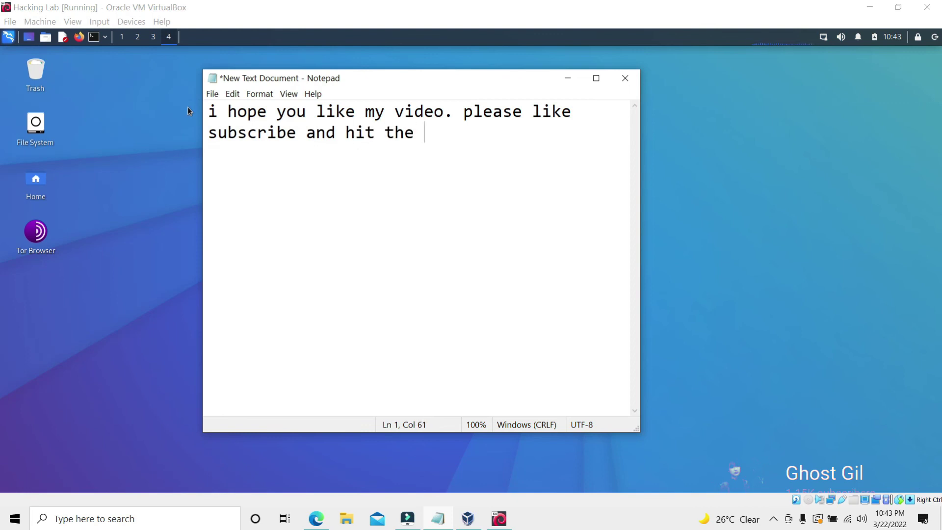
{"action": "type", "text": "notification bell to update yo"}
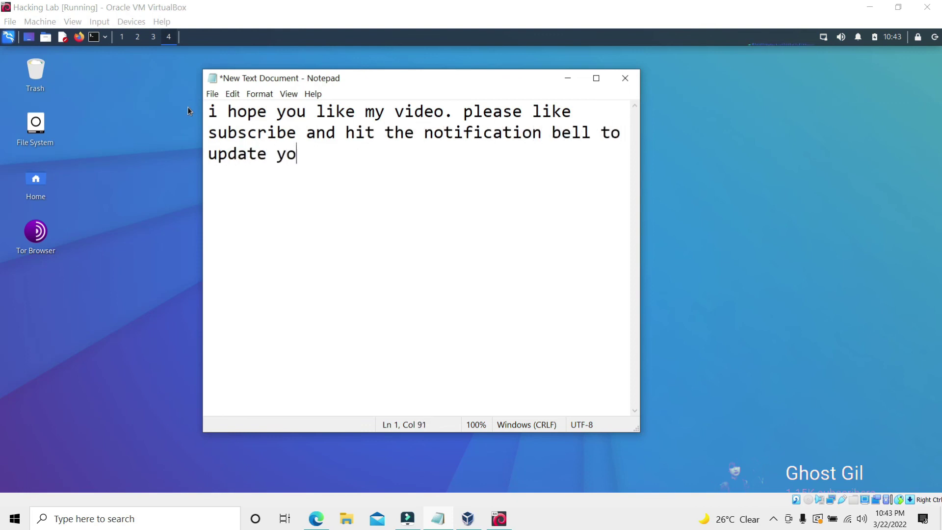
{"action": "type", "text": "u in my next videos..."}
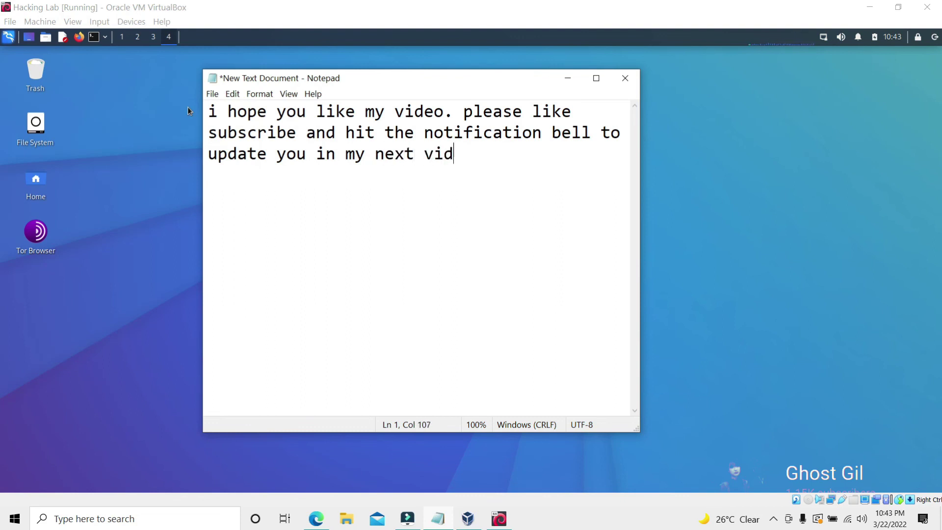
{"action": "key", "text": "Return"}
{"action": "key", "text": "Return"}
{"action": "type", "text": "thanks for watching"}
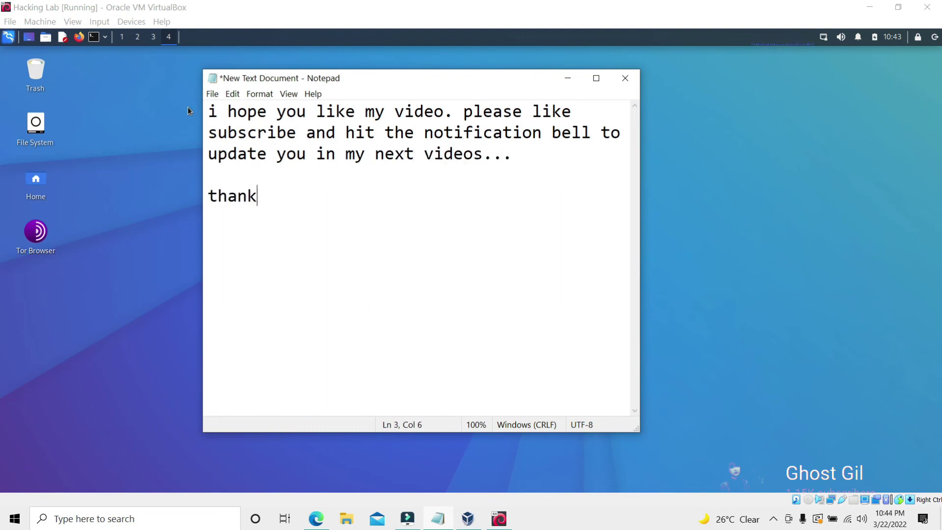